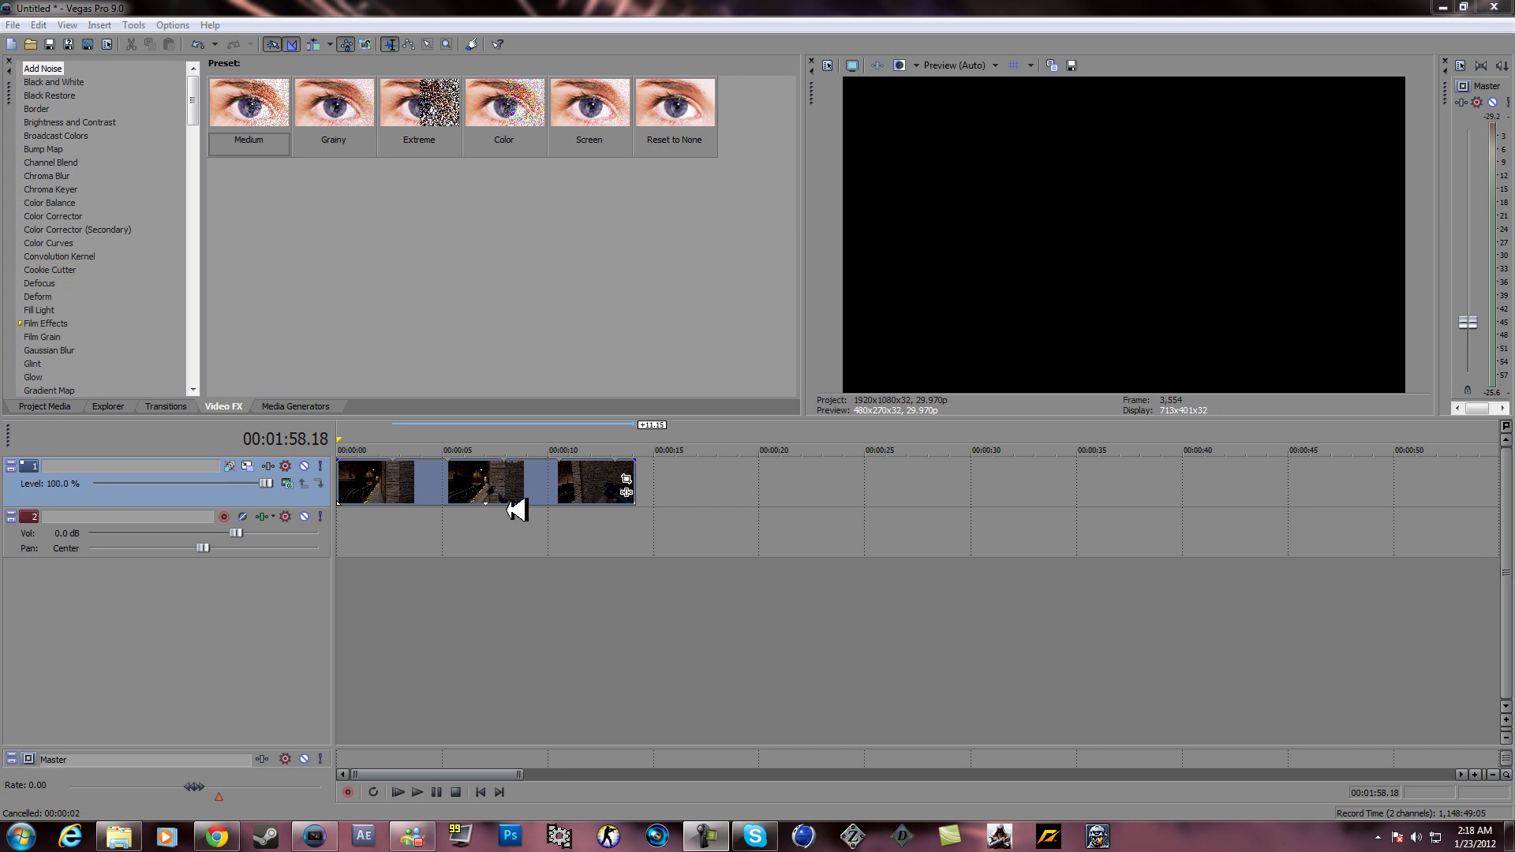
Preview the gameplay clip at about 2, 3 and 7 seconds and inspect its Pan/Crop window
{"action": "left_click", "coordinate": [398, 495]}
{"action": "left_click", "coordinate": [412, 480]}
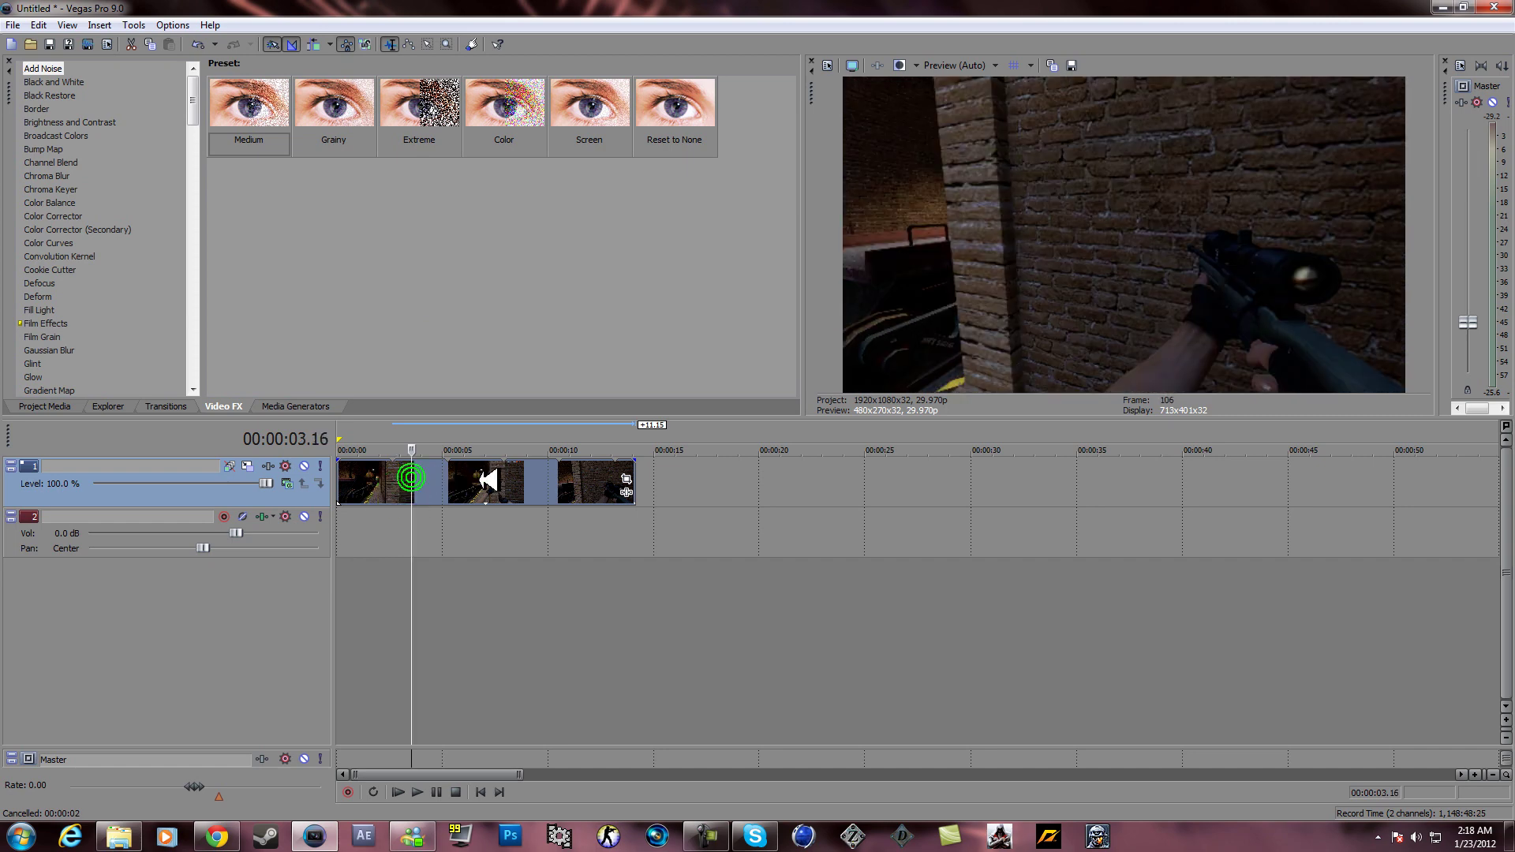
{"action": "left_click", "coordinate": [488, 480]}
{"action": "left_click", "coordinate": [385, 492]}
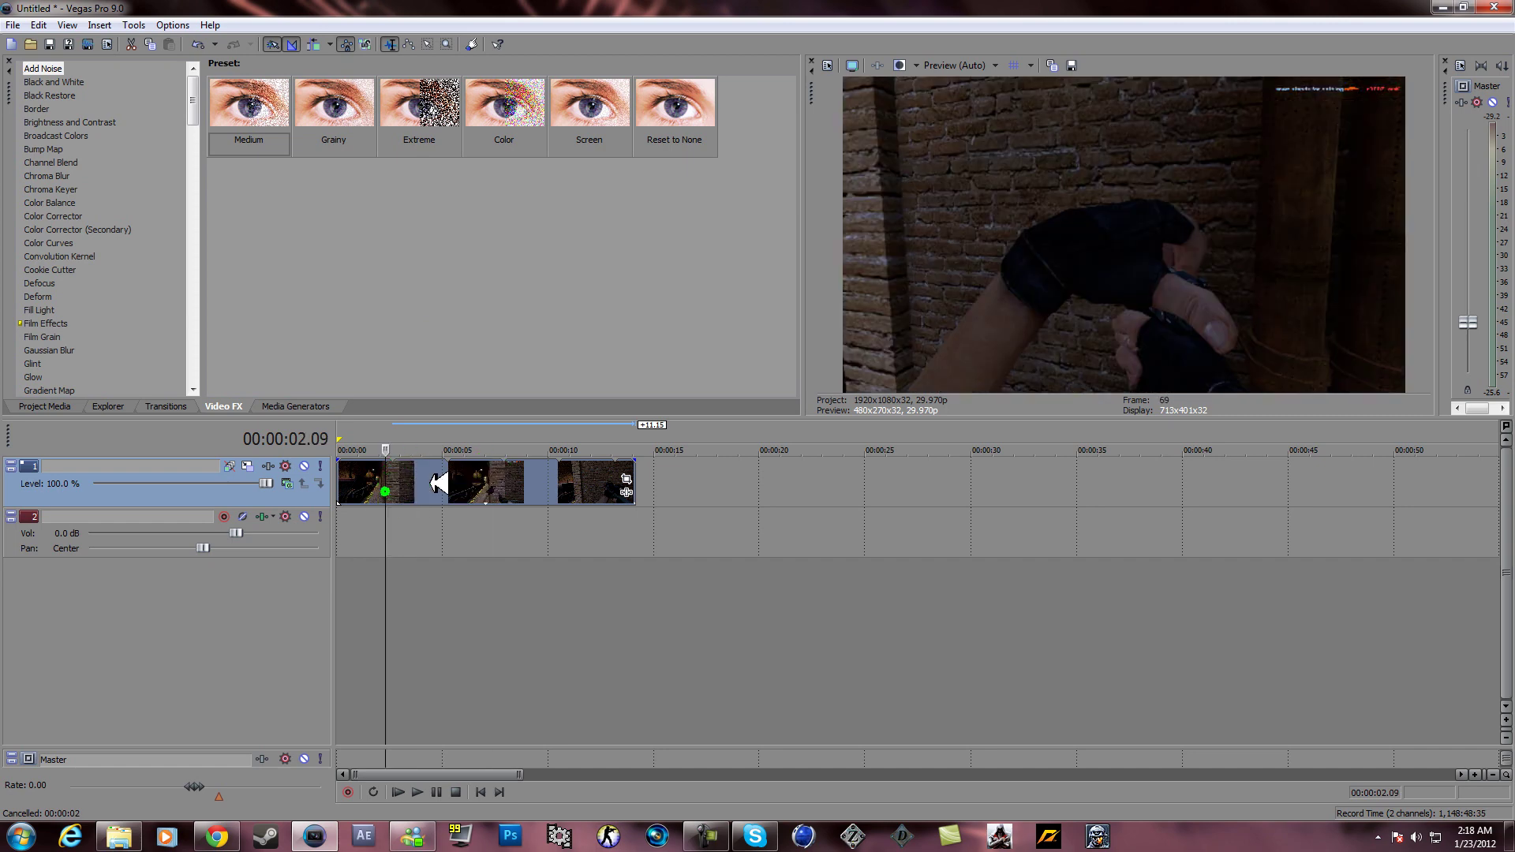
{"action": "left_click", "coordinate": [627, 479]}
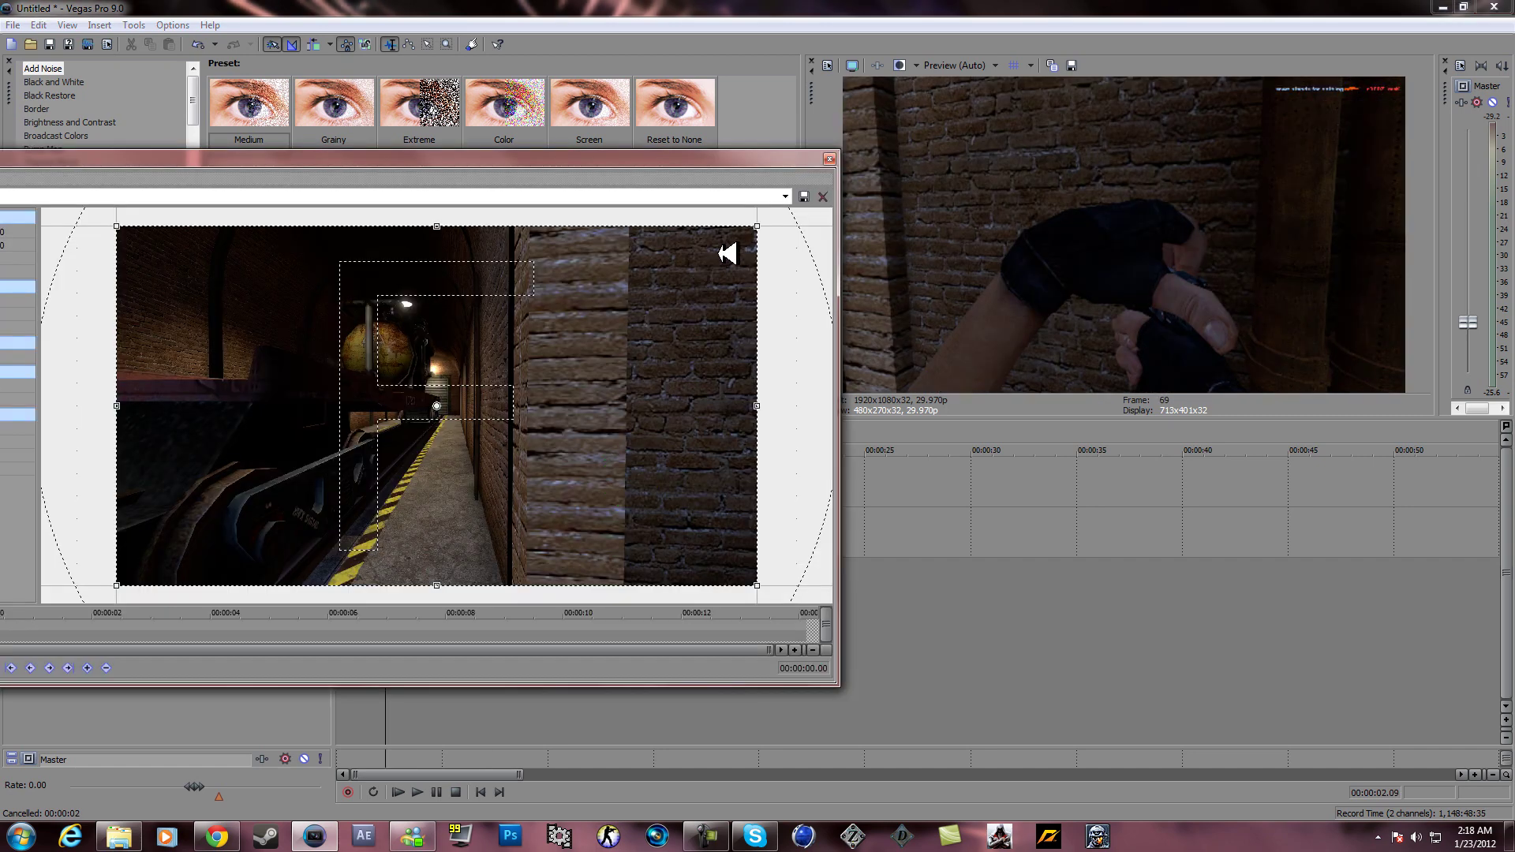
{"action": "left_click_drag", "start_coordinate": [708, 161], "coordinate": [948, 173]}
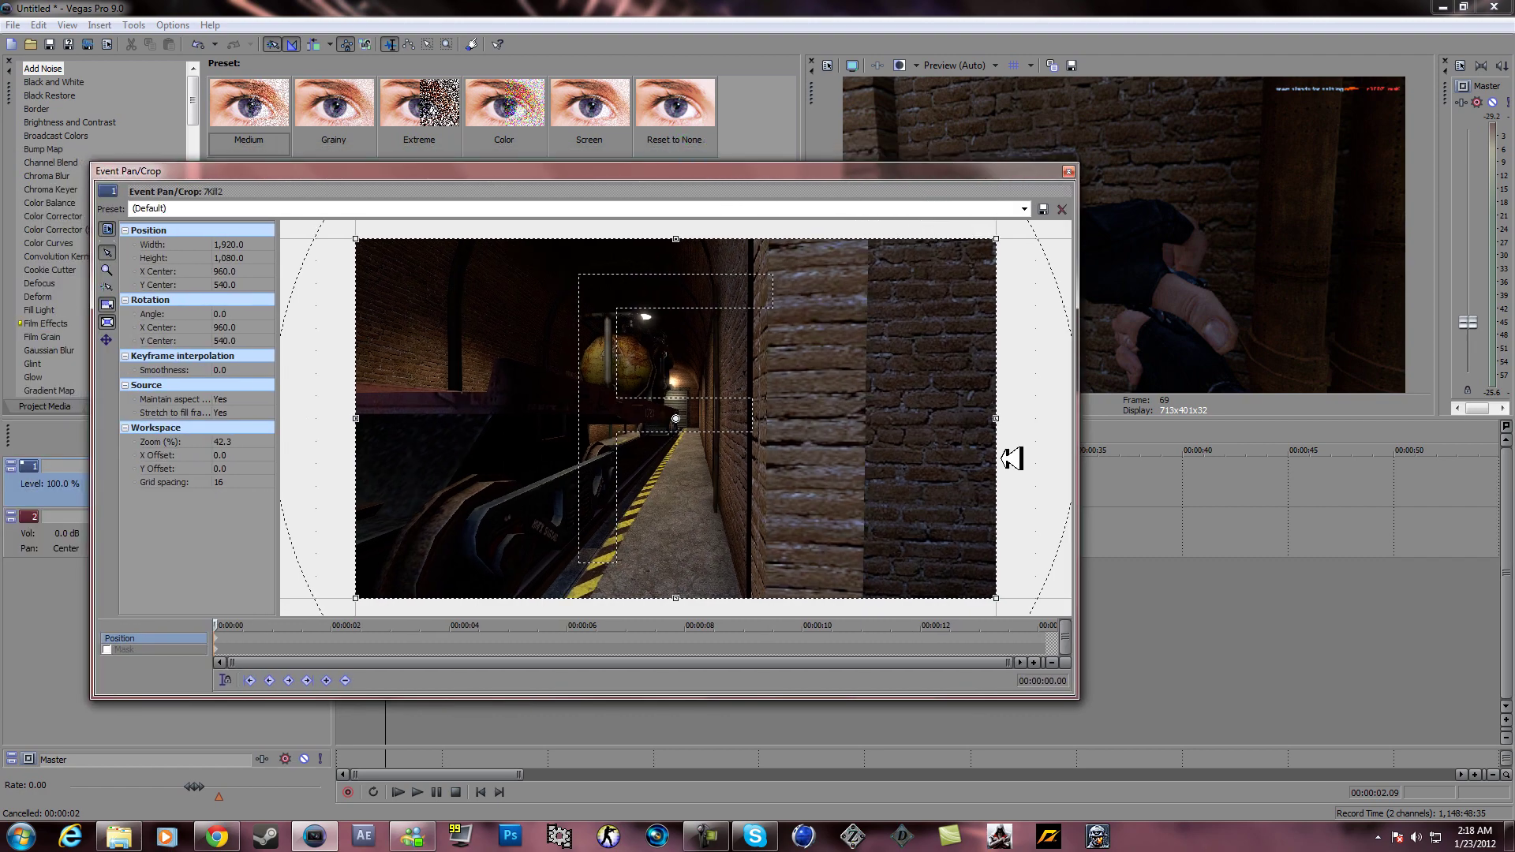
{"action": "left_click", "coordinate": [1070, 171]}
Add a velocity envelope to the clip and set a point to 121% near 00:00:00.28
{"action": "right_click", "coordinate": [423, 478]}
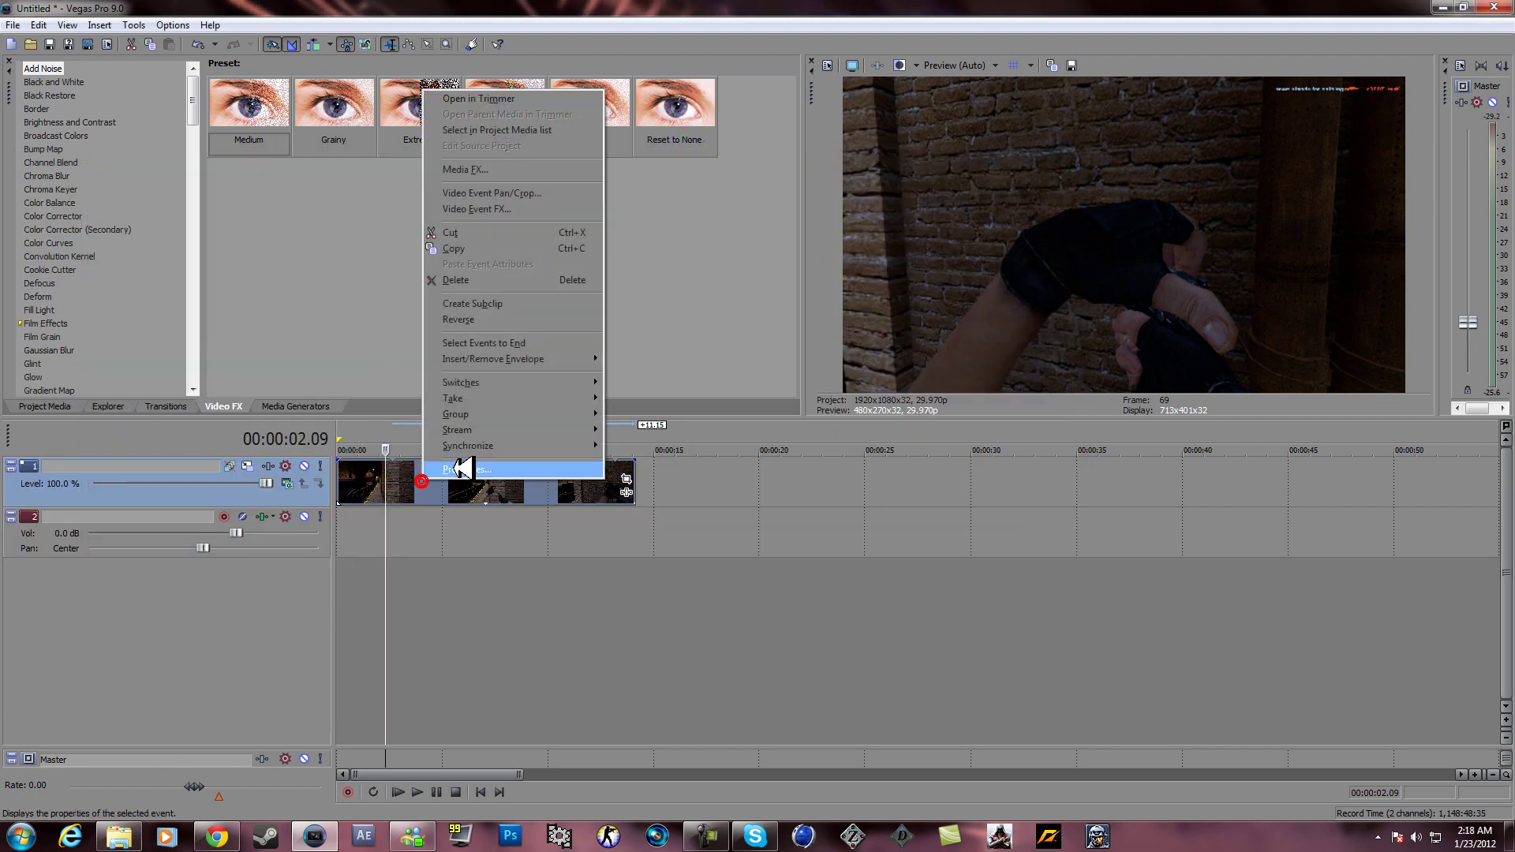
{"action": "mouse_move", "coordinate": [545, 359]}
{"action": "left_click", "coordinate": [655, 358]}
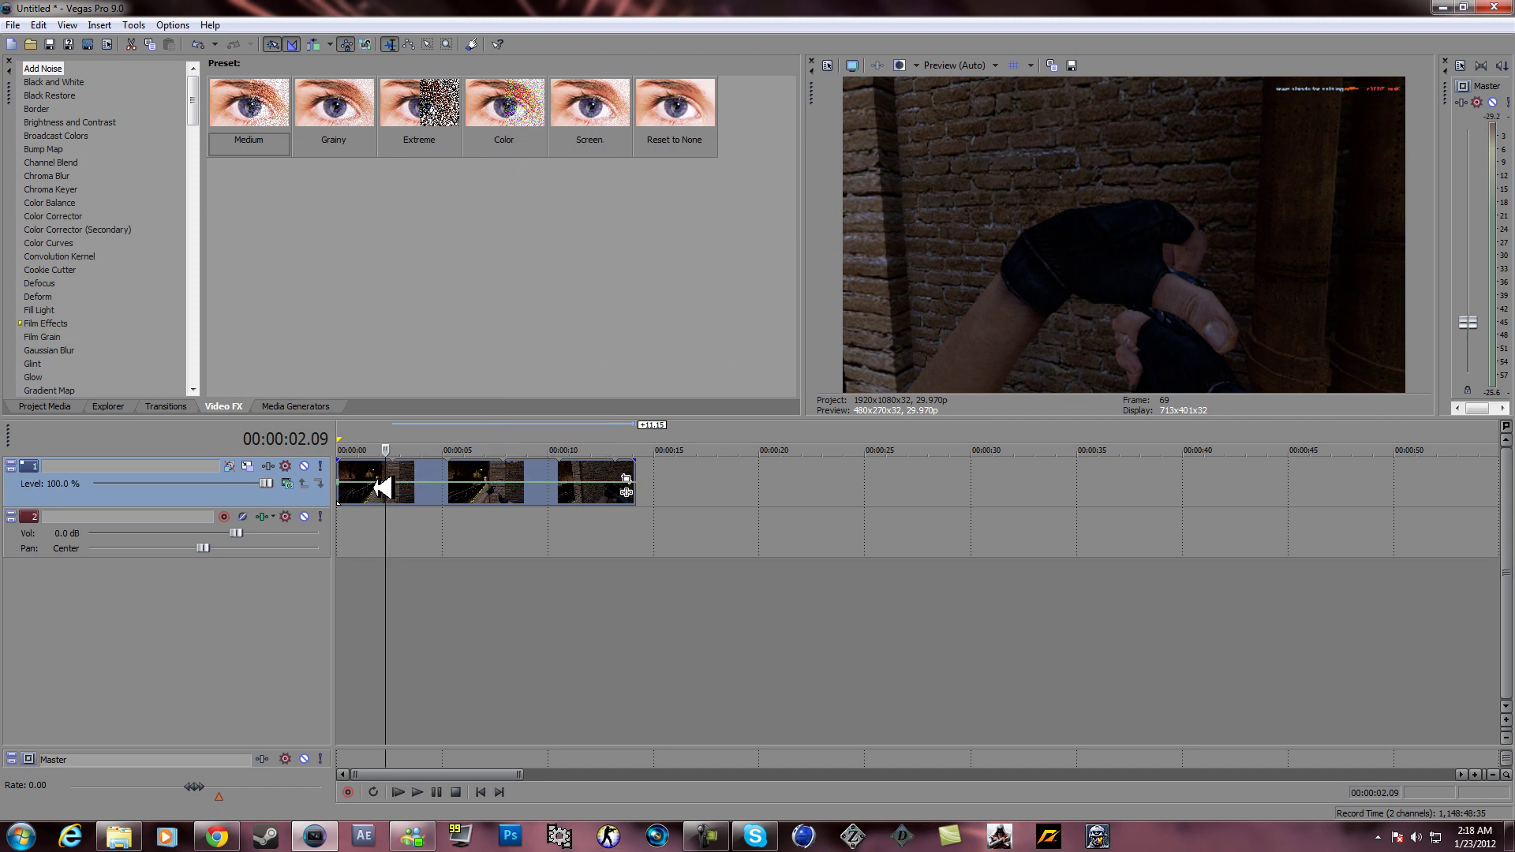
{"action": "left_click_drag", "start_coordinate": [368, 482], "coordinate": [350, 499]}
Slow the clip's velocity envelope to 31% and preview the slowdown
{"action": "left_click", "coordinate": [417, 793]}
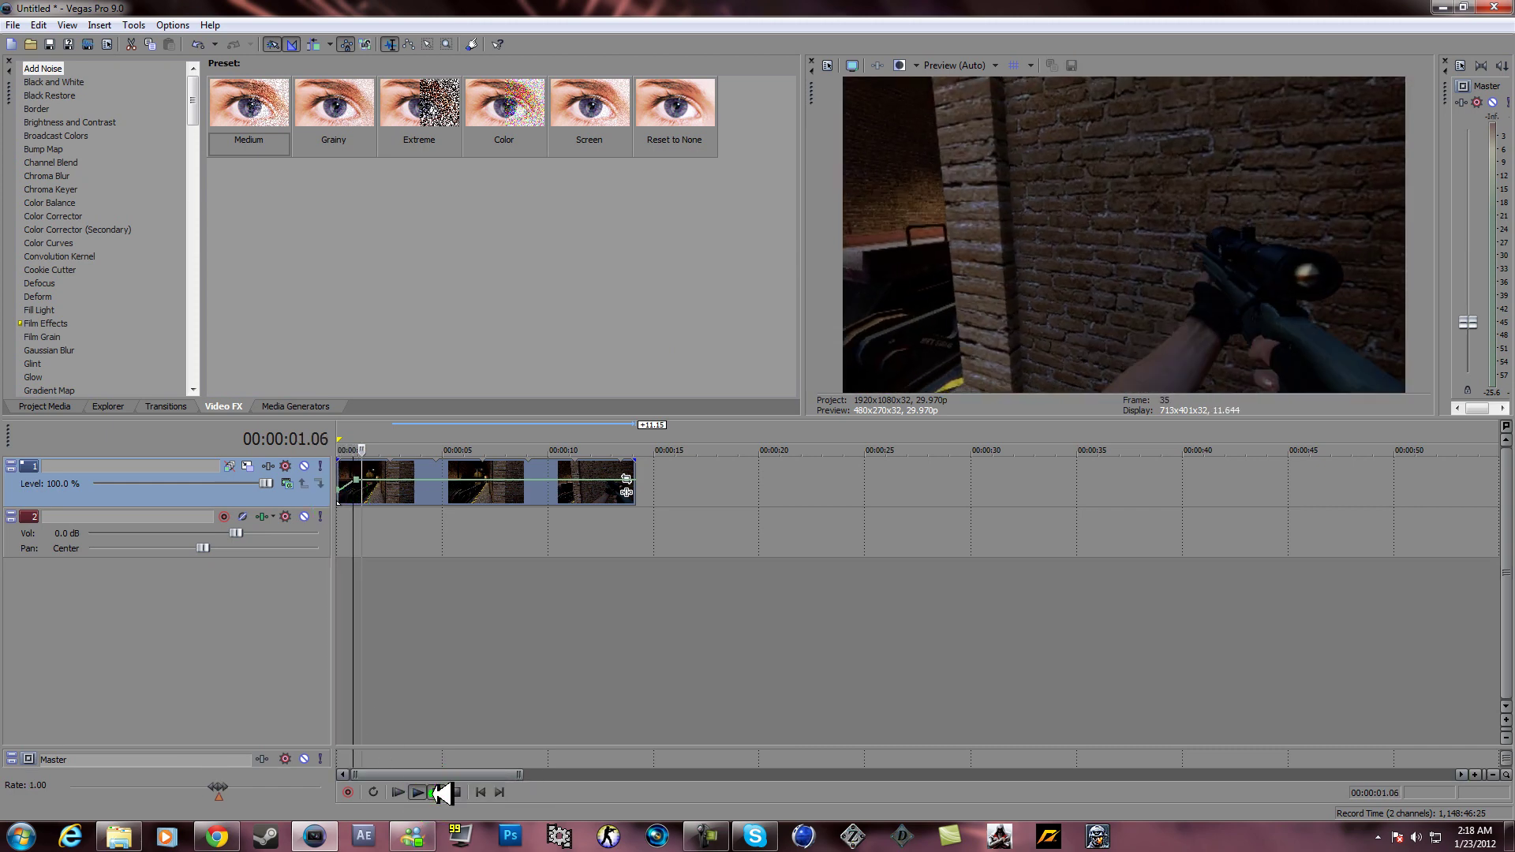
{"action": "left_click", "coordinate": [436, 792]}
{"action": "mouse_move", "coordinate": [378, 479]}
{"action": "left_mouse_down"}
{"action": "mouse_move", "coordinate": [376, 497]}
{"action": "mouse_move", "coordinate": [365, 477]}
{"action": "left_mouse_up"}
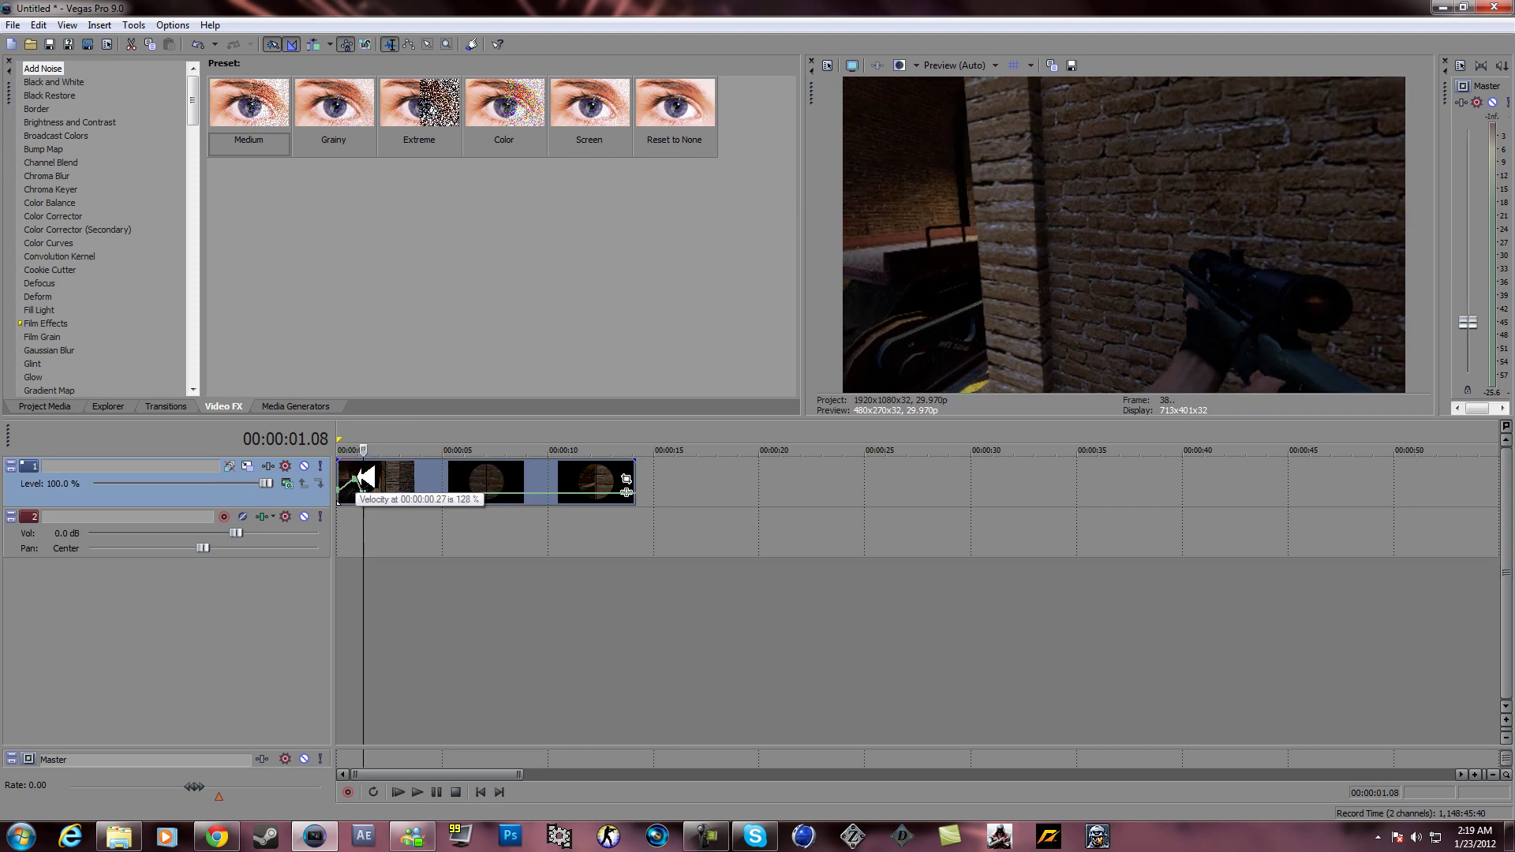
{"action": "left_click", "coordinate": [345, 531]}
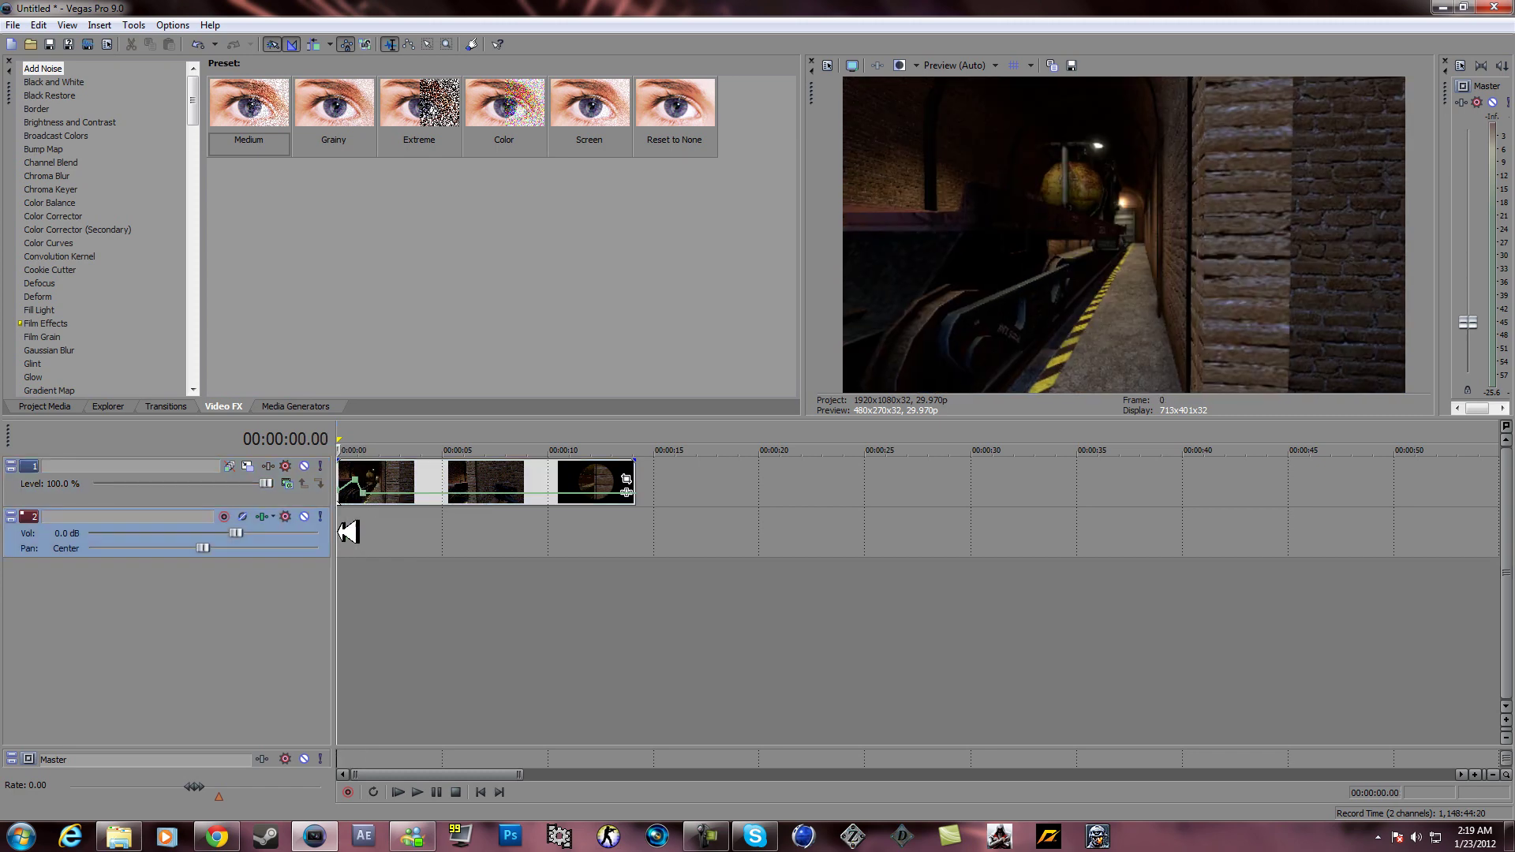
{"action": "key", "text": "space"}
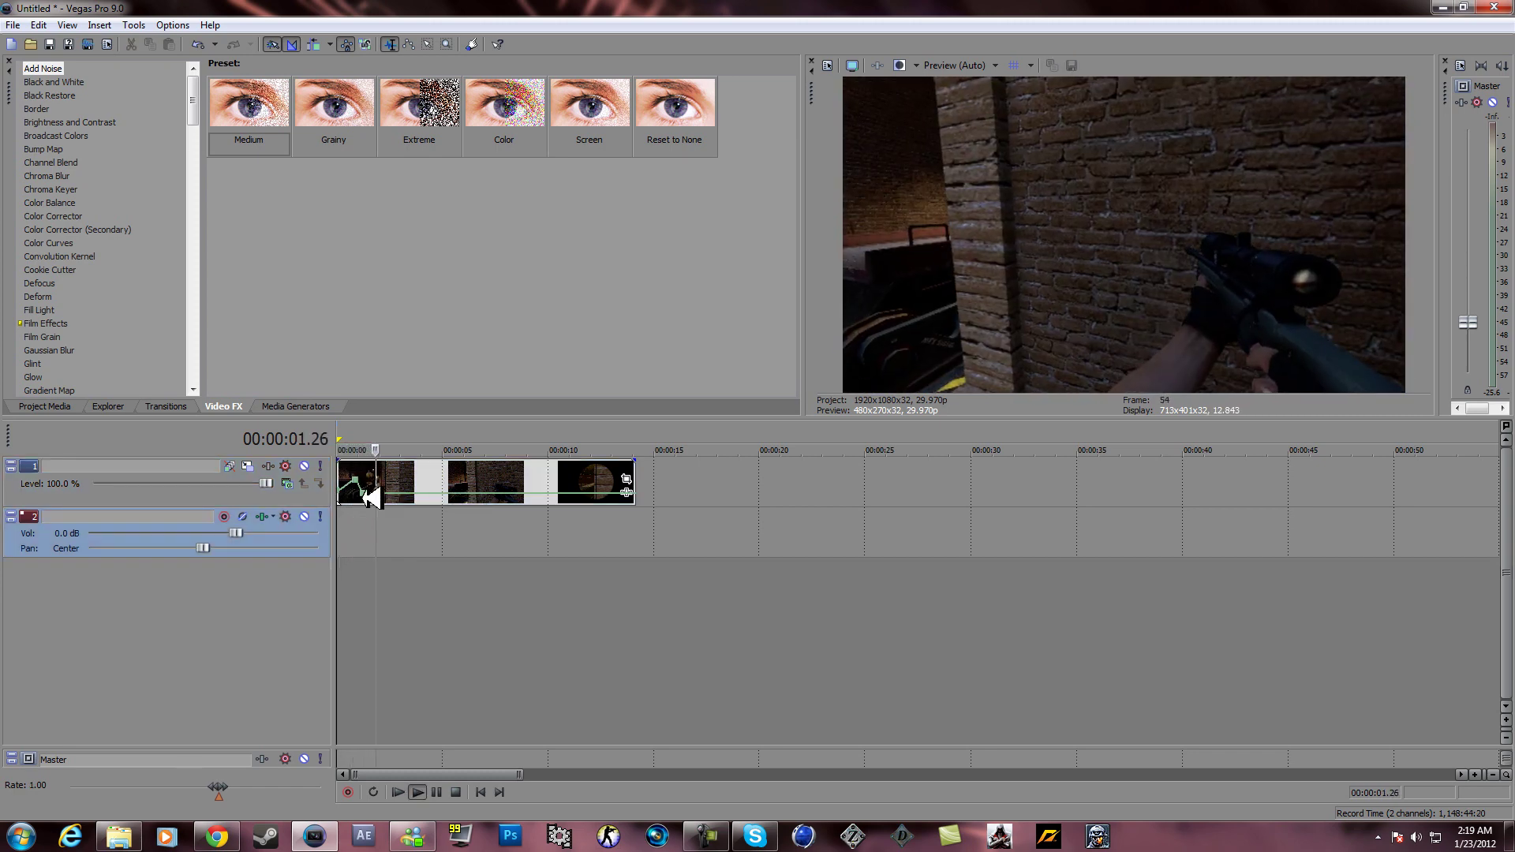
{"action": "key", "text": "space"}
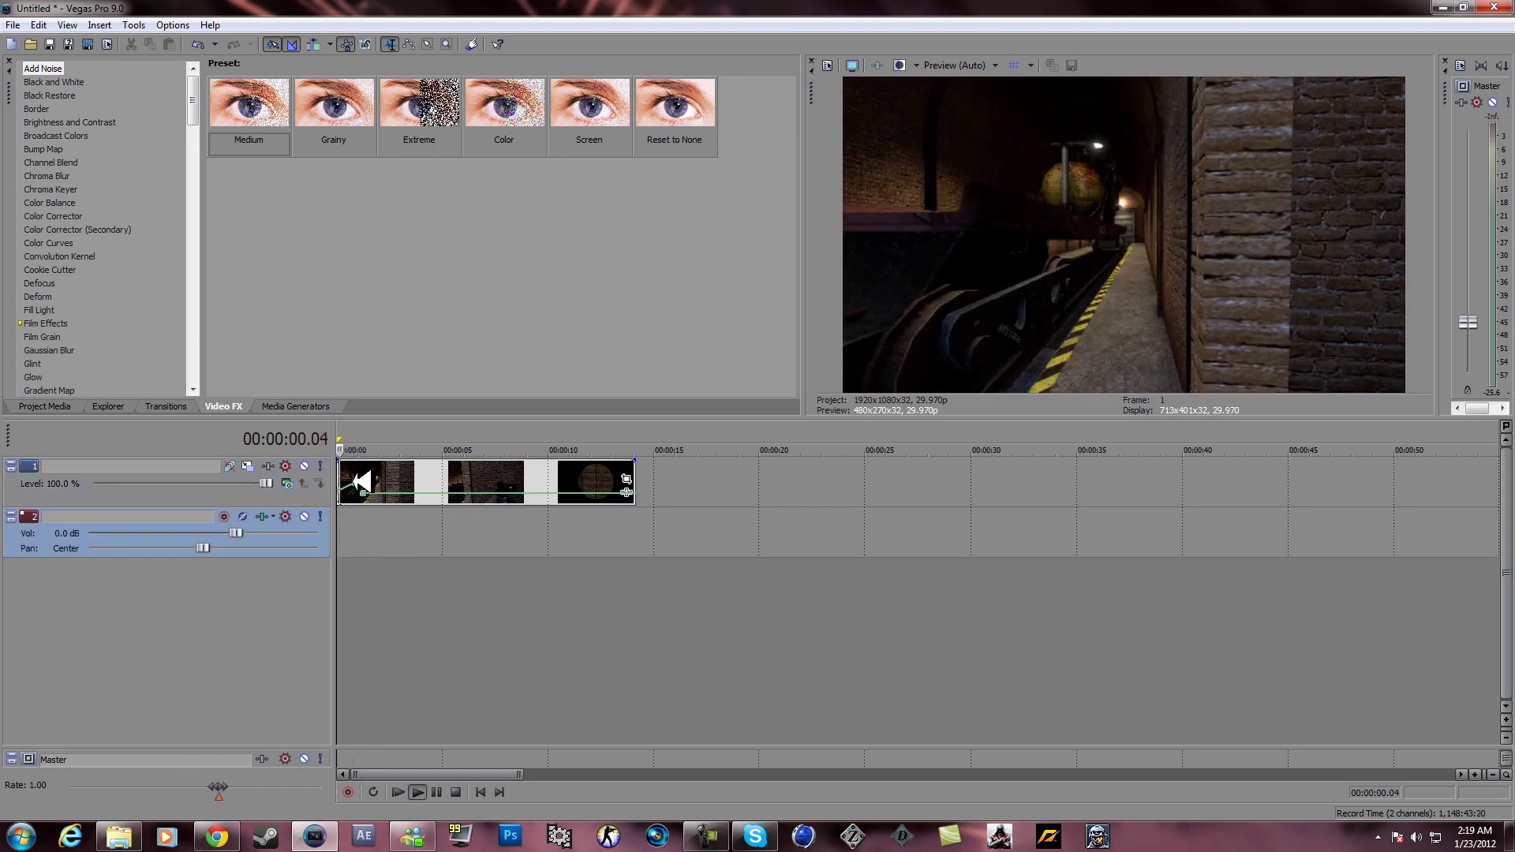
{"action": "key", "text": "space"}
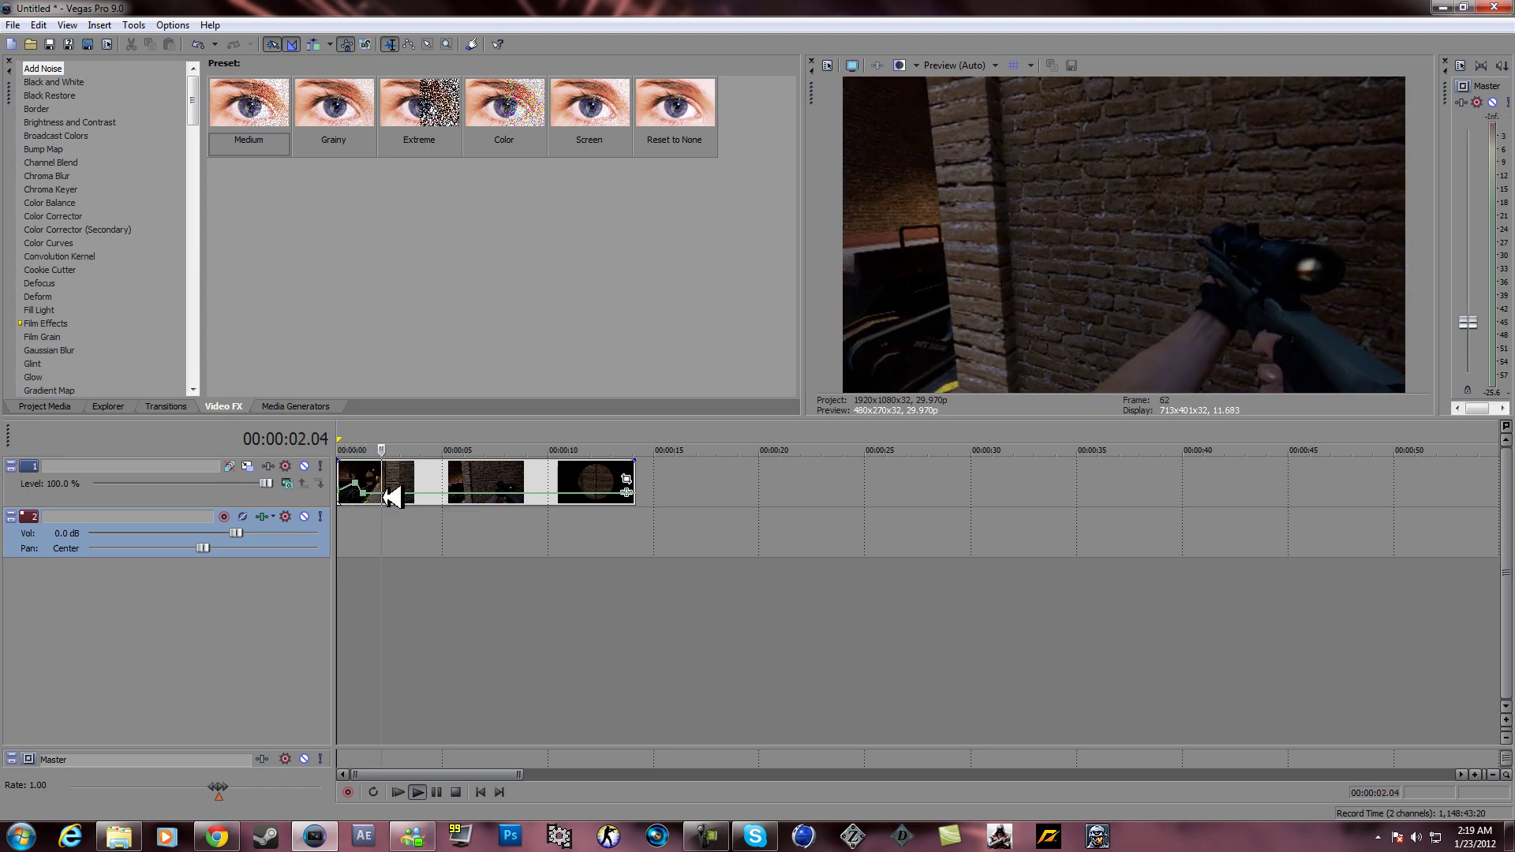
{"action": "key", "text": "space"}
Raise a velocity point to about 114%, then drop the speed near 3 seconds almost to zero
{"action": "left_click", "coordinate": [392, 493]}
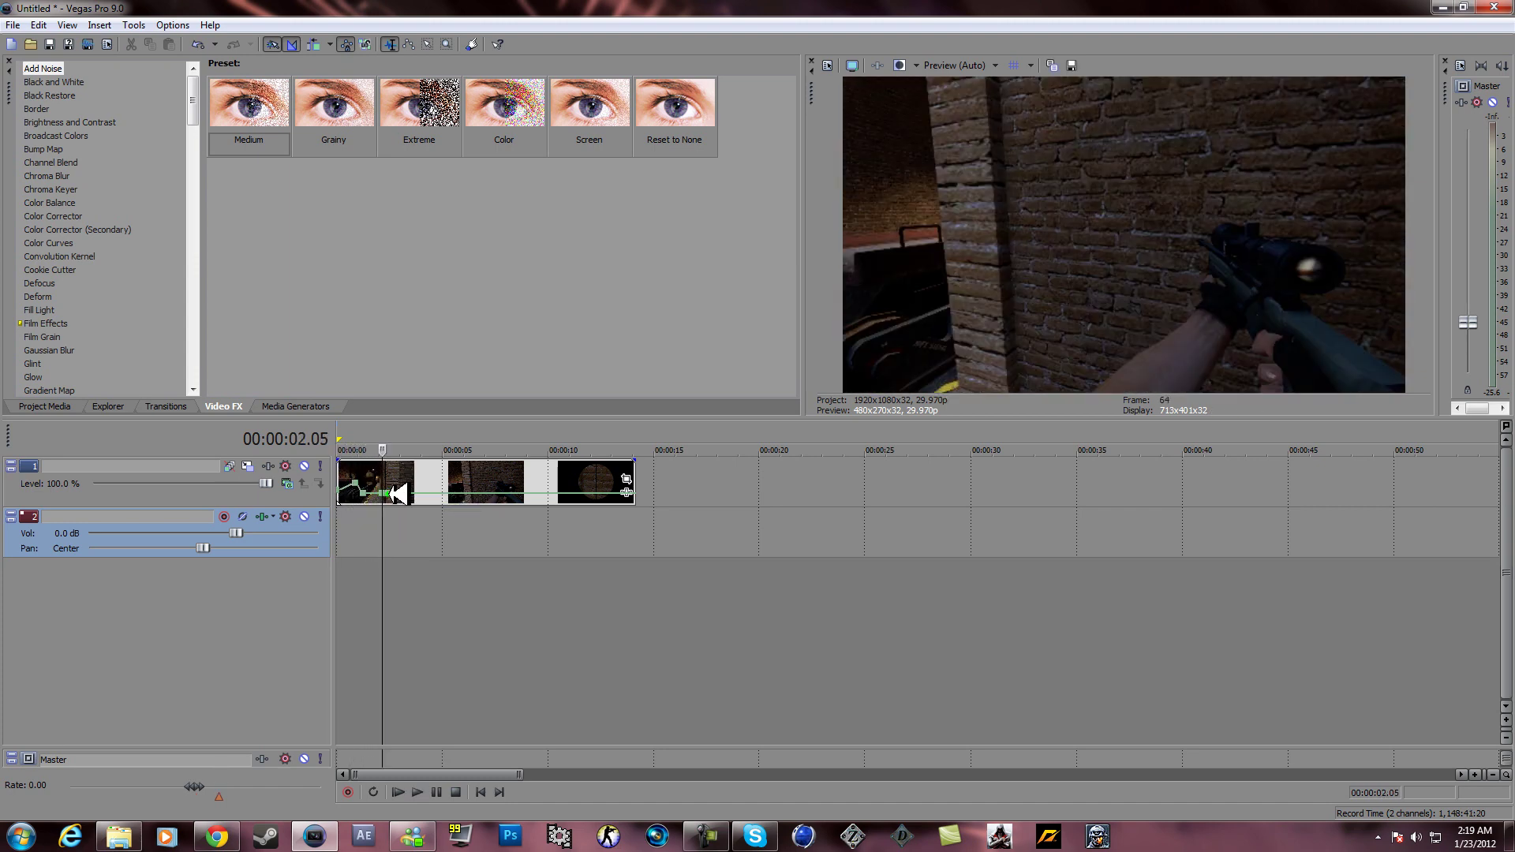
{"action": "left_click_drag", "start_coordinate": [392, 494], "coordinate": [405, 487]}
{"action": "key", "text": "space"}
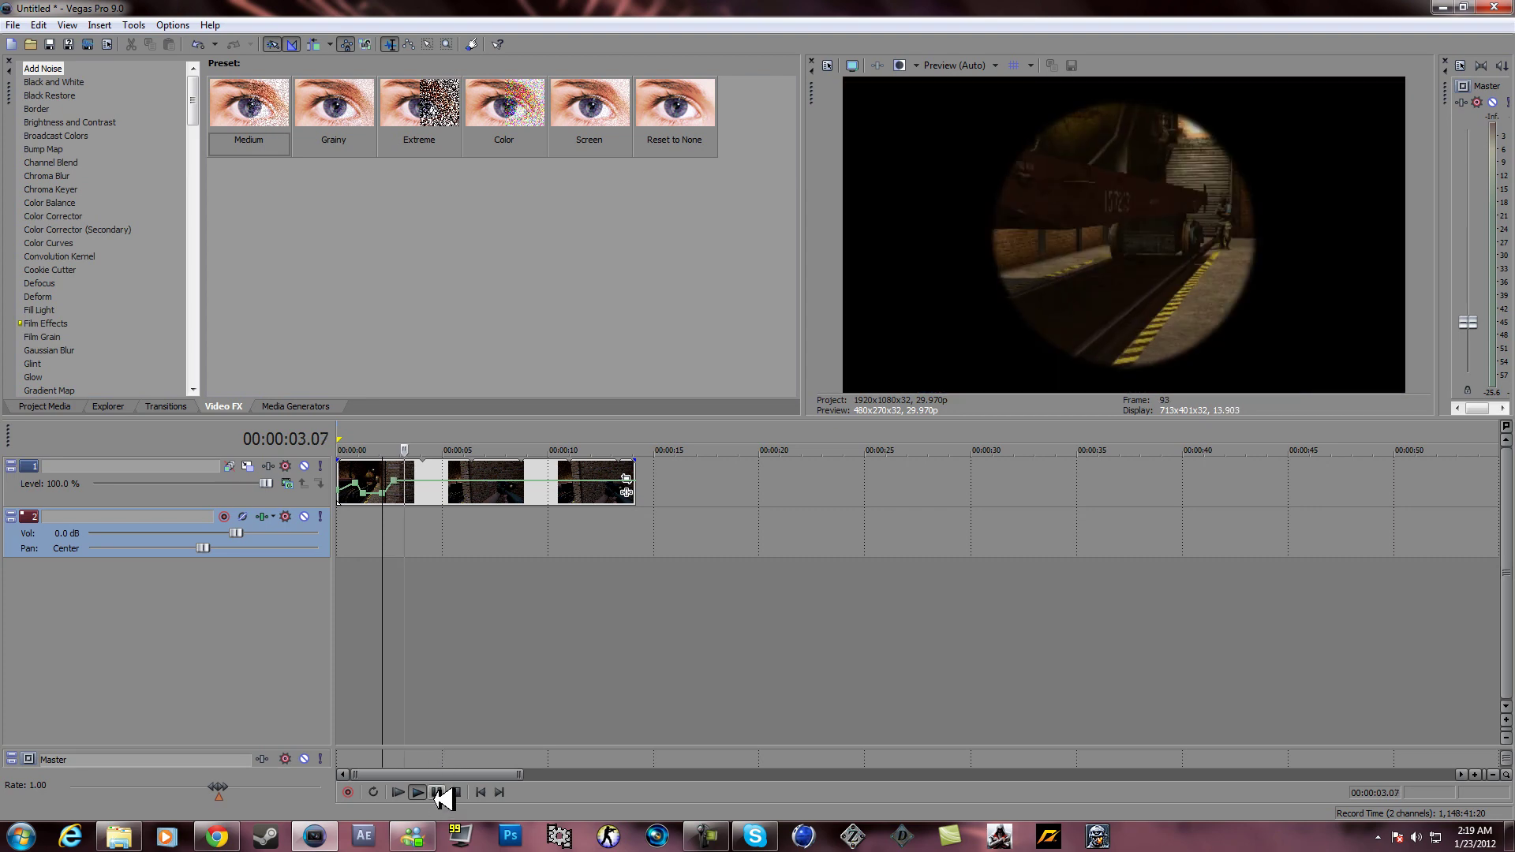
{"action": "left_click", "coordinate": [436, 793]}
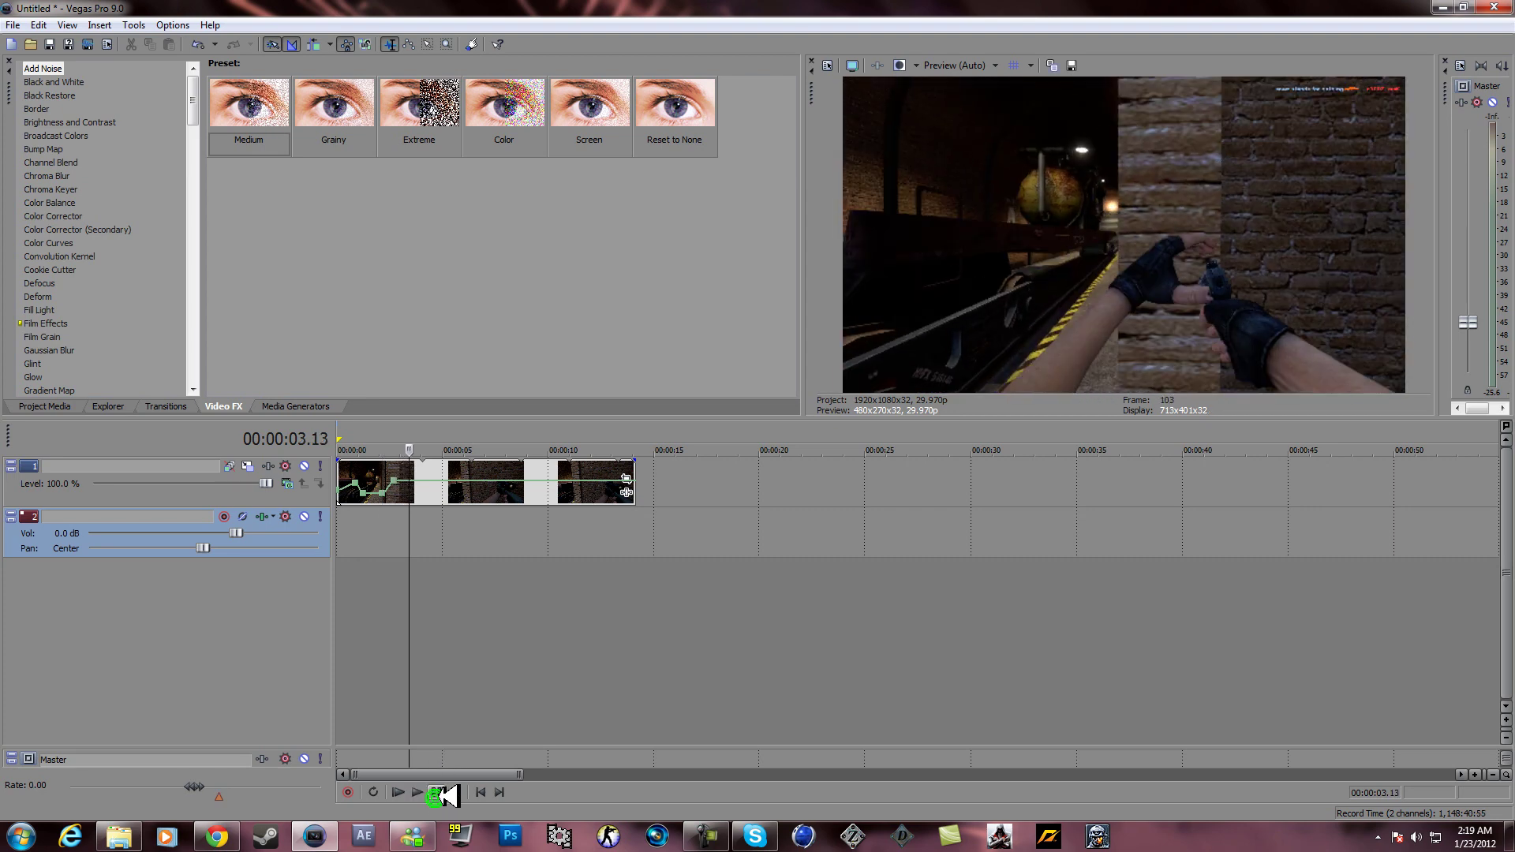
{"action": "left_click", "coordinate": [406, 479]}
{"action": "left_click_drag", "start_coordinate": [416, 480], "coordinate": [417, 494]}
{"action": "left_click", "coordinate": [381, 529]}
{"action": "key", "text": "space"}
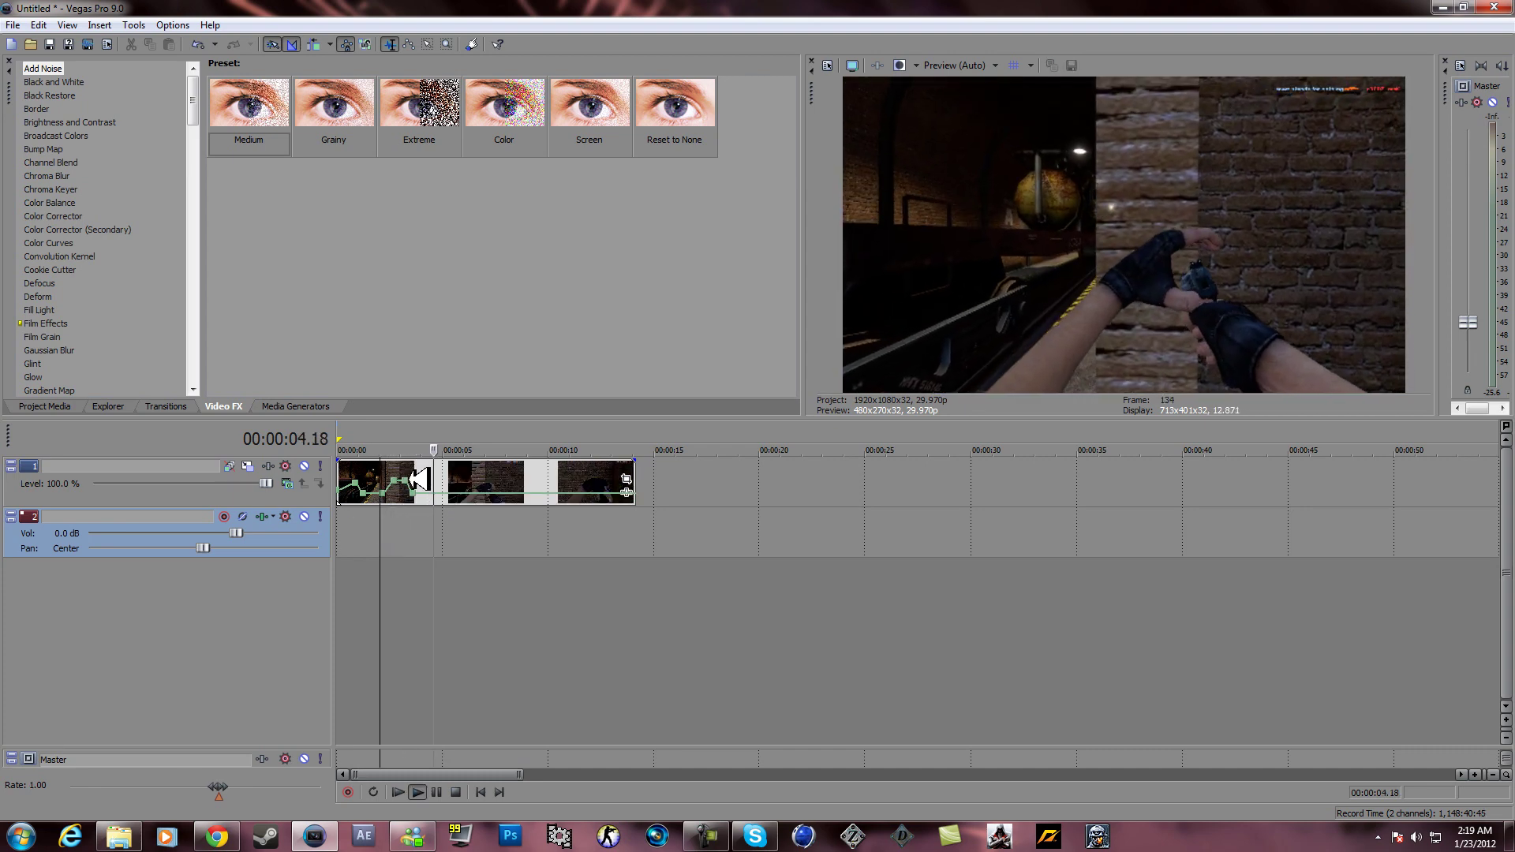
{"action": "key", "text": "space"}
Move the slowdown point to 00:00:03.07 at 3% speed and replay the ramp
{"action": "left_click_drag", "start_coordinate": [413, 492], "coordinate": [411, 495]}
{"action": "key", "text": "space"}
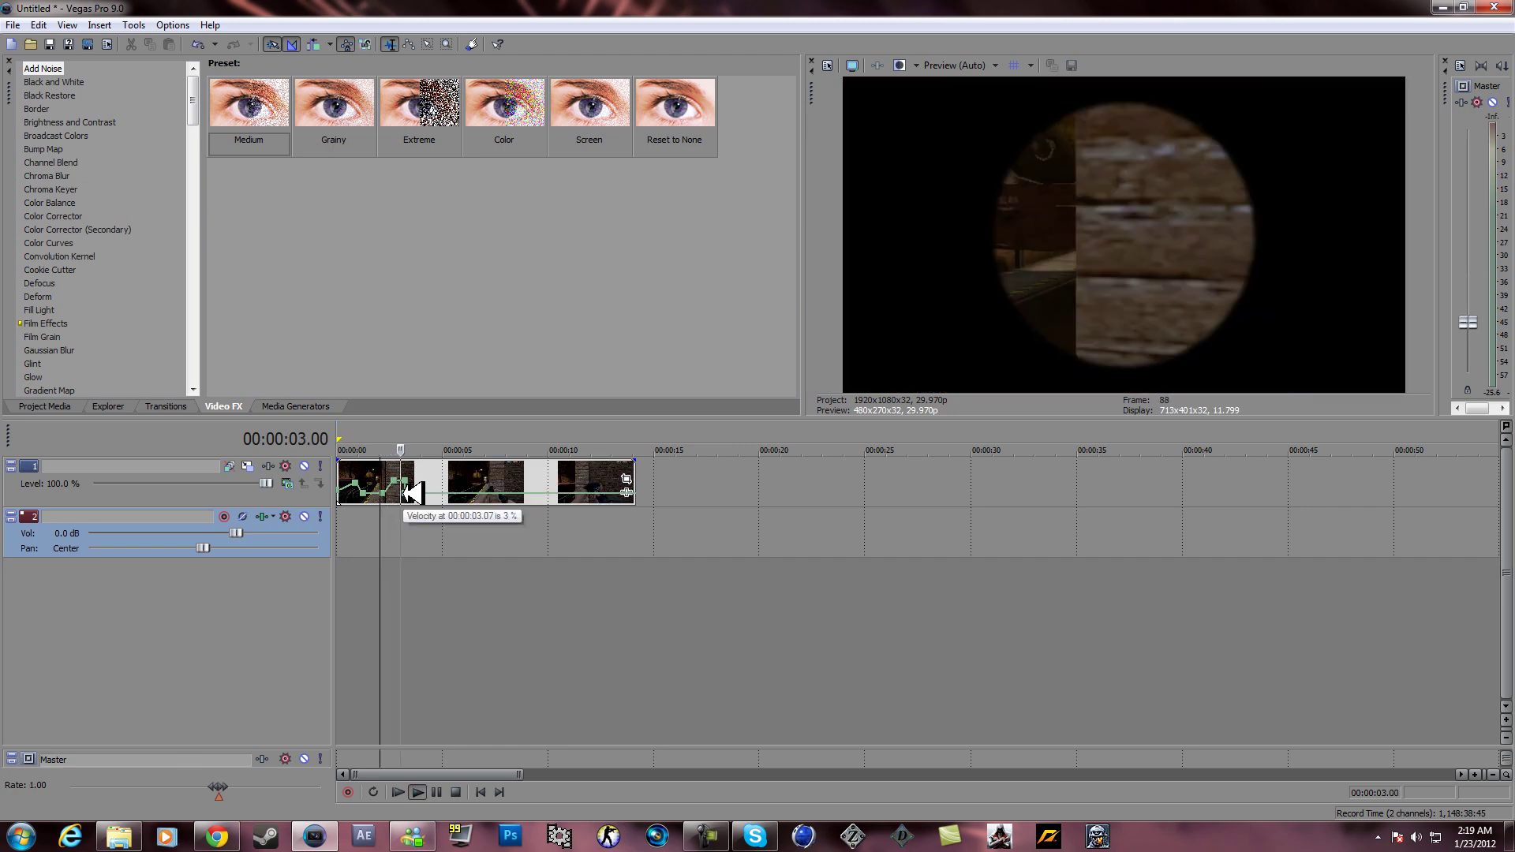
{"action": "key", "text": "space"}
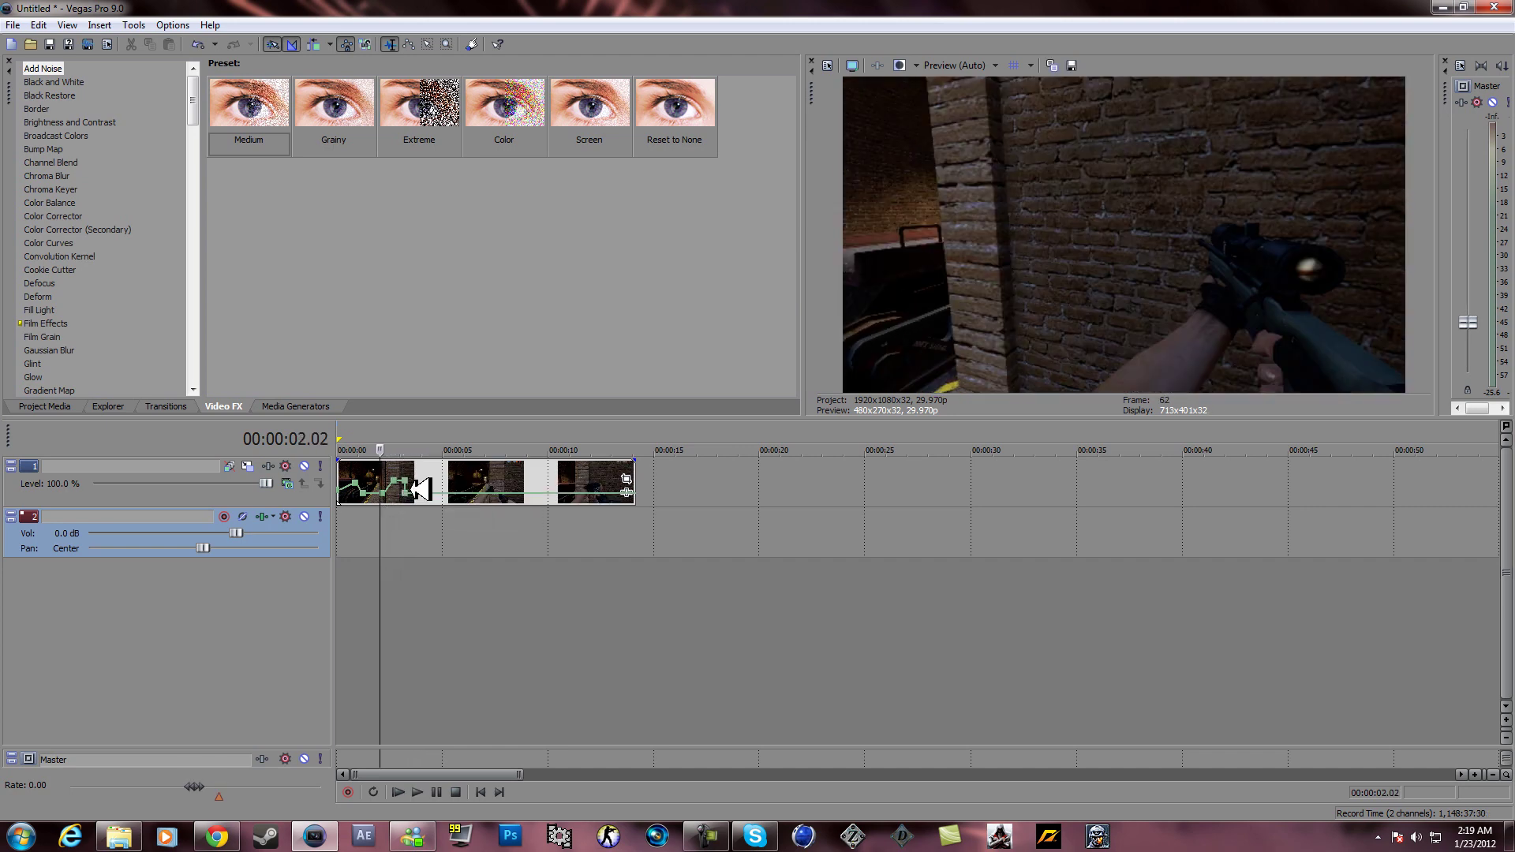
{"action": "left_click", "coordinate": [401, 483]}
{"action": "key", "text": "space"}
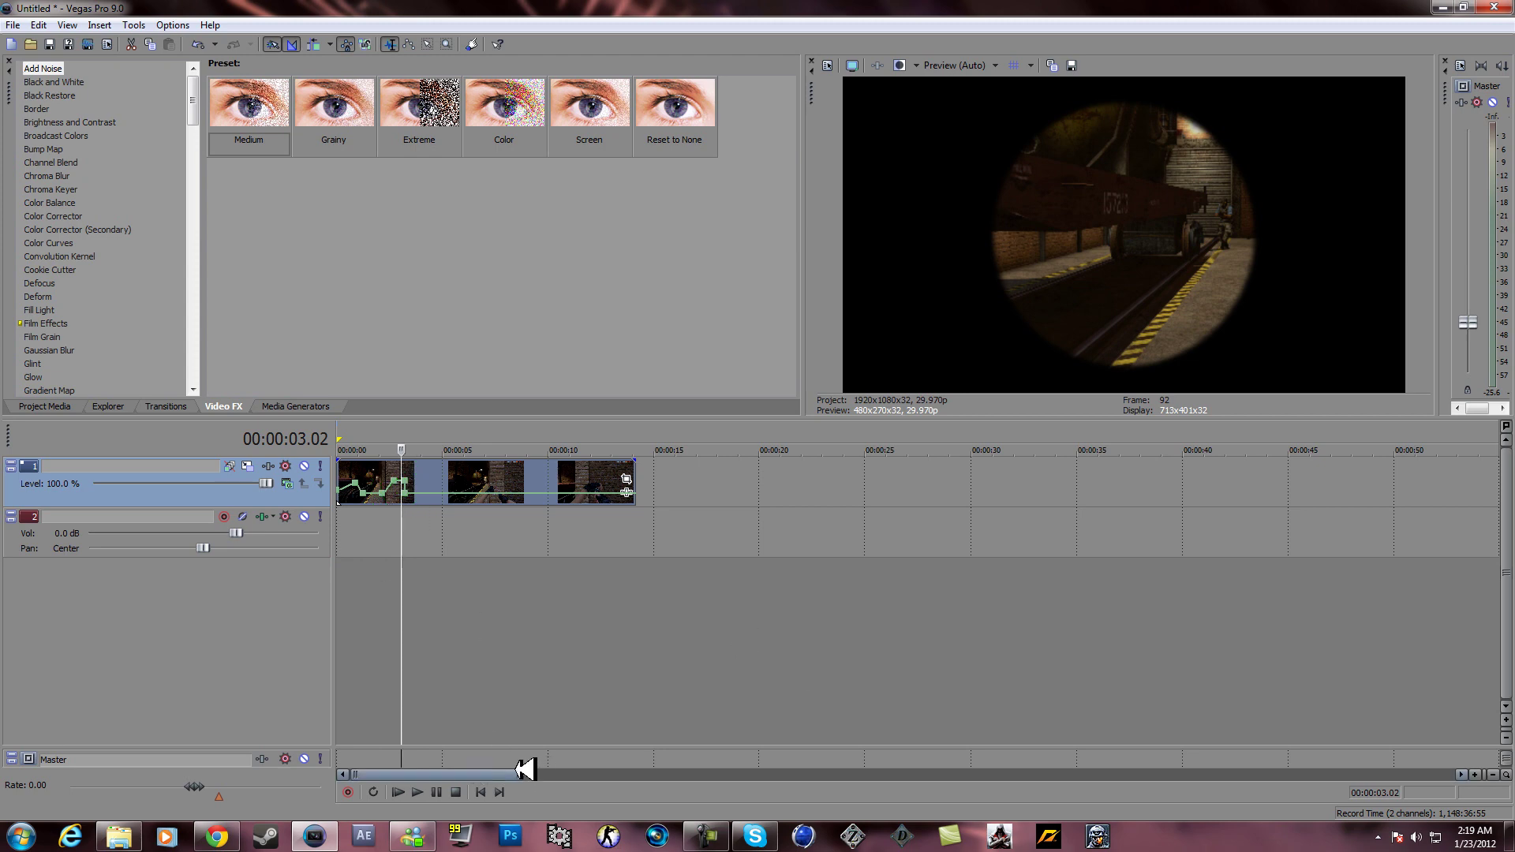
{"action": "left_click_drag", "start_coordinate": [525, 770], "coordinate": [483, 760]}
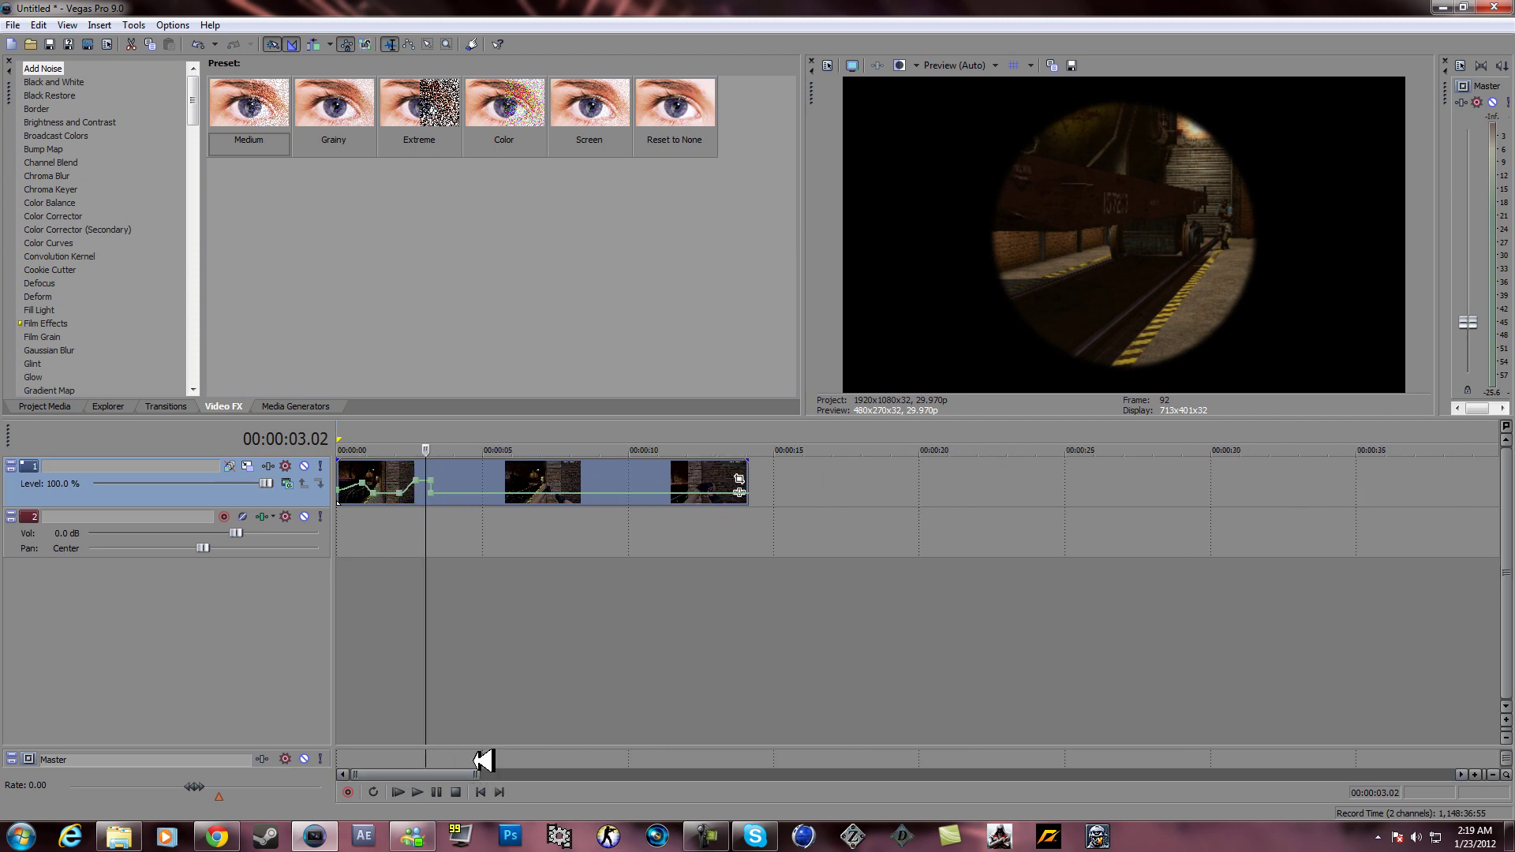
Scrub to the scope-in frame at 00:00:03.05, split the clip there and nudge the later event
{"action": "left_click", "coordinate": [415, 521]}
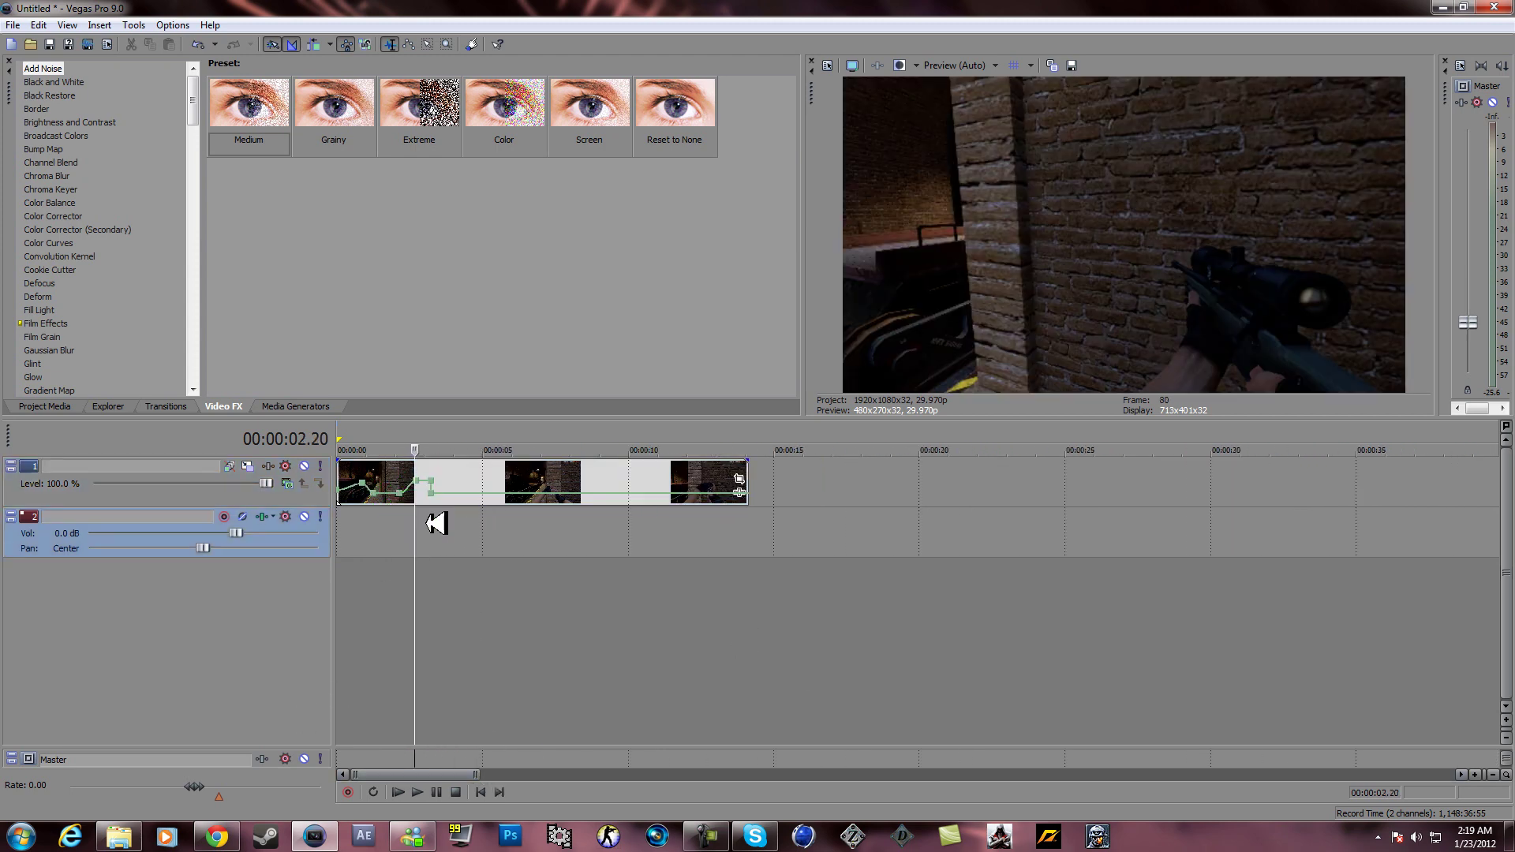
{"action": "left_click_drag", "start_coordinate": [414, 523], "coordinate": [429, 527]}
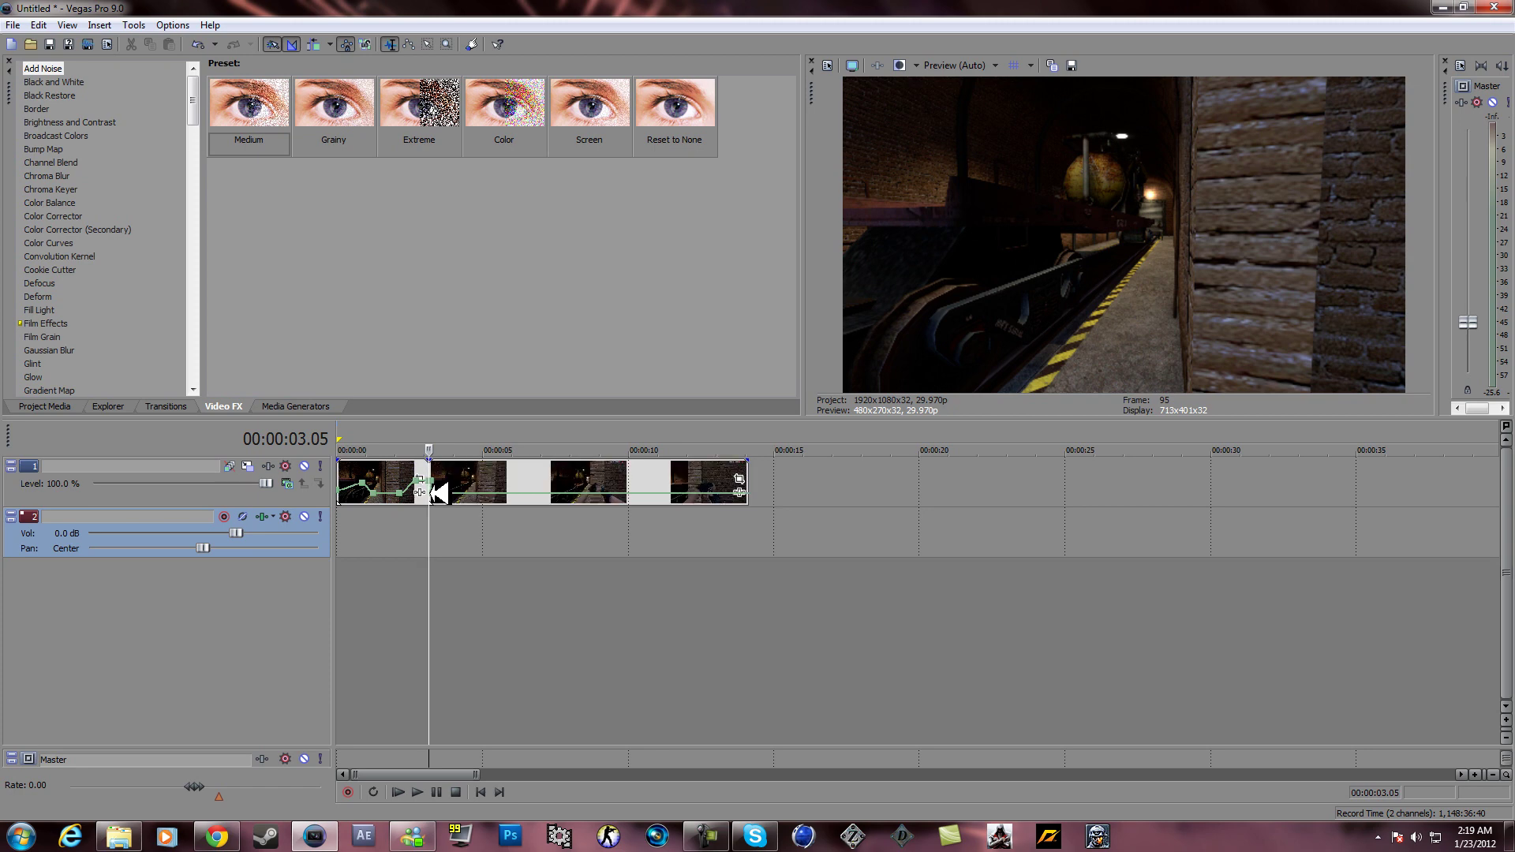
{"action": "left_click_drag", "start_coordinate": [438, 493], "coordinate": [473, 489]}
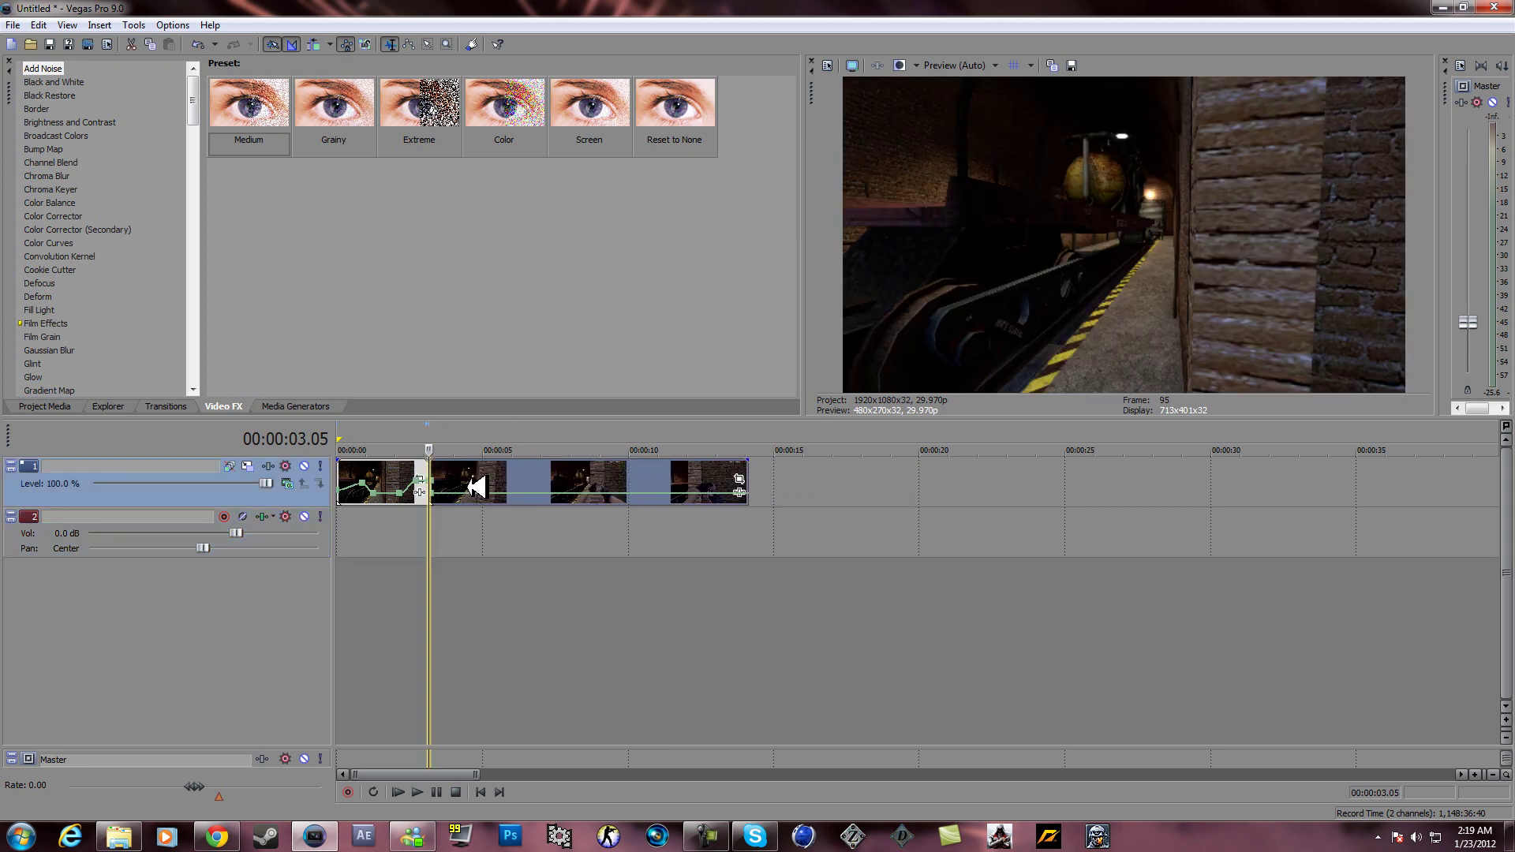
{"action": "left_click", "coordinate": [427, 476]}
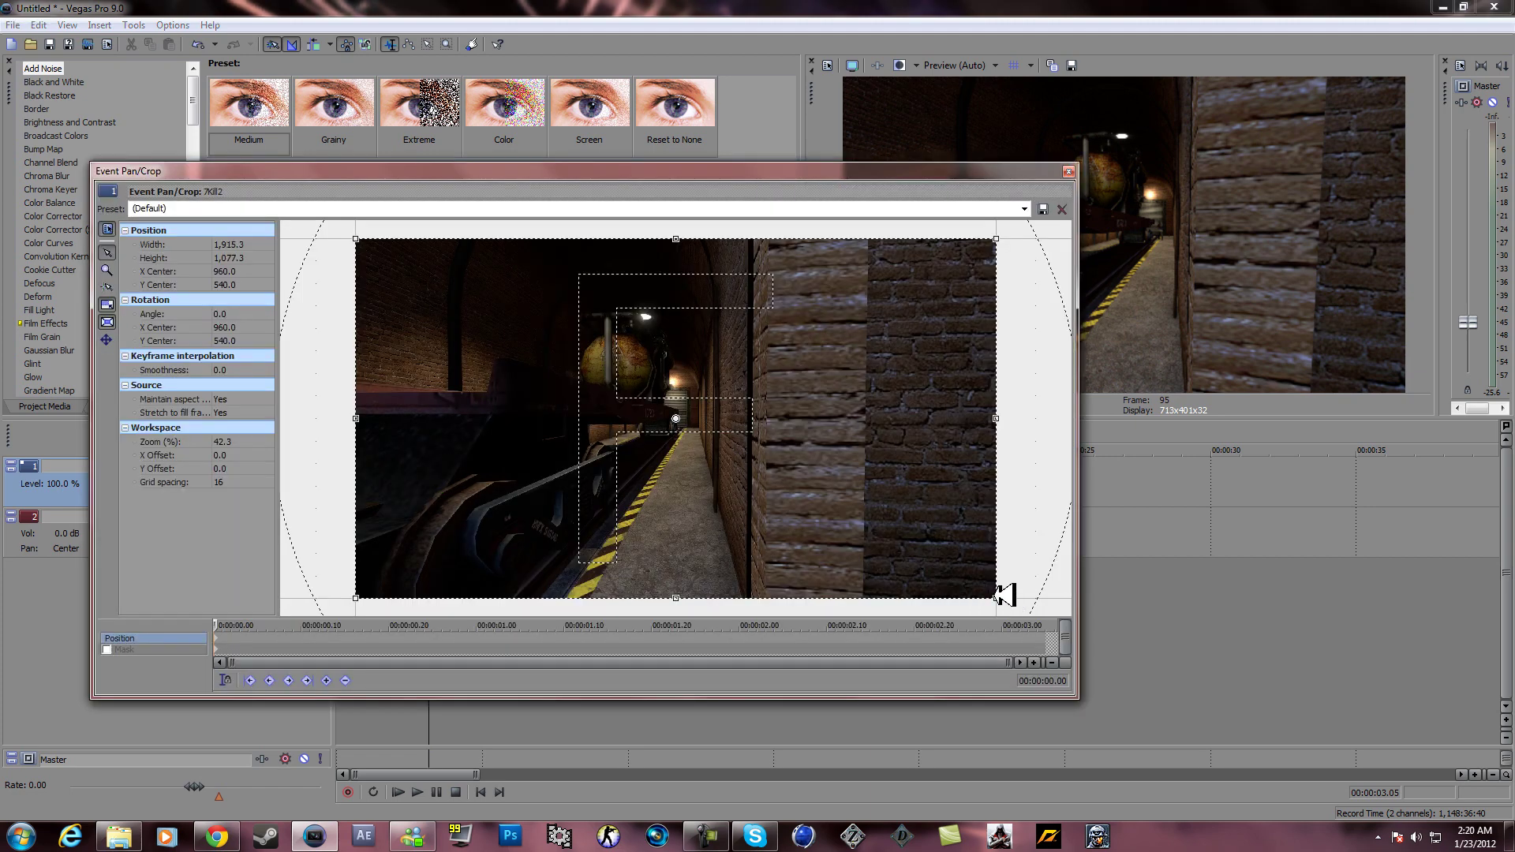
{"action": "left_click_drag", "start_coordinate": [1004, 593], "coordinate": [978, 521]}
{"action": "left_click_drag", "start_coordinate": [957, 595], "coordinate": [923, 595]}
{"action": "left_click", "coordinate": [1052, 634]}
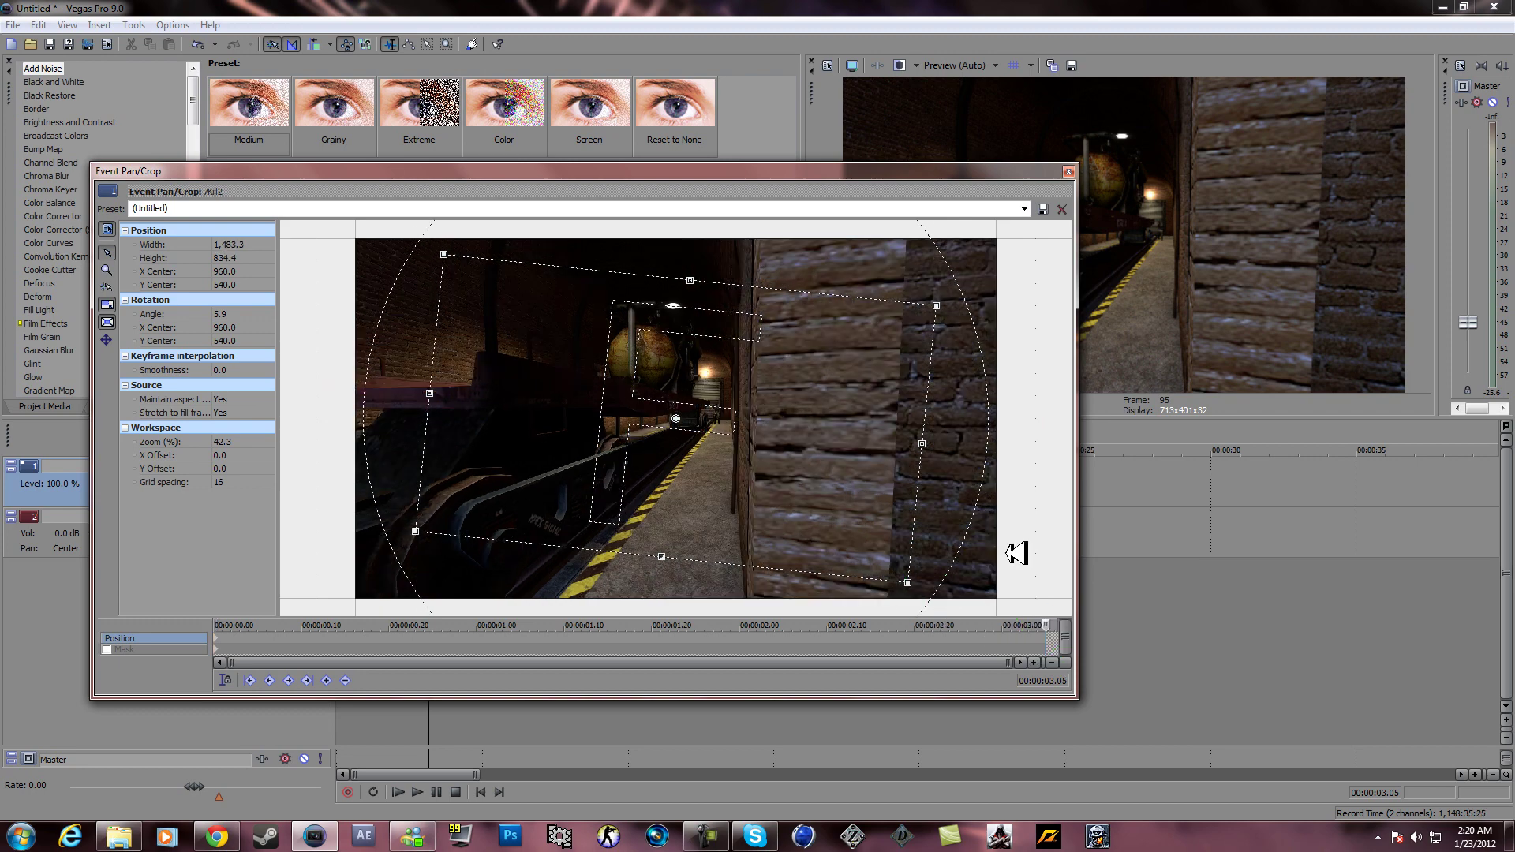
{"action": "left_click", "coordinate": [959, 209]}
{"action": "scroll", "coordinate": [964, 210], "scroll_direction": "up", "scroll_amount": 1}
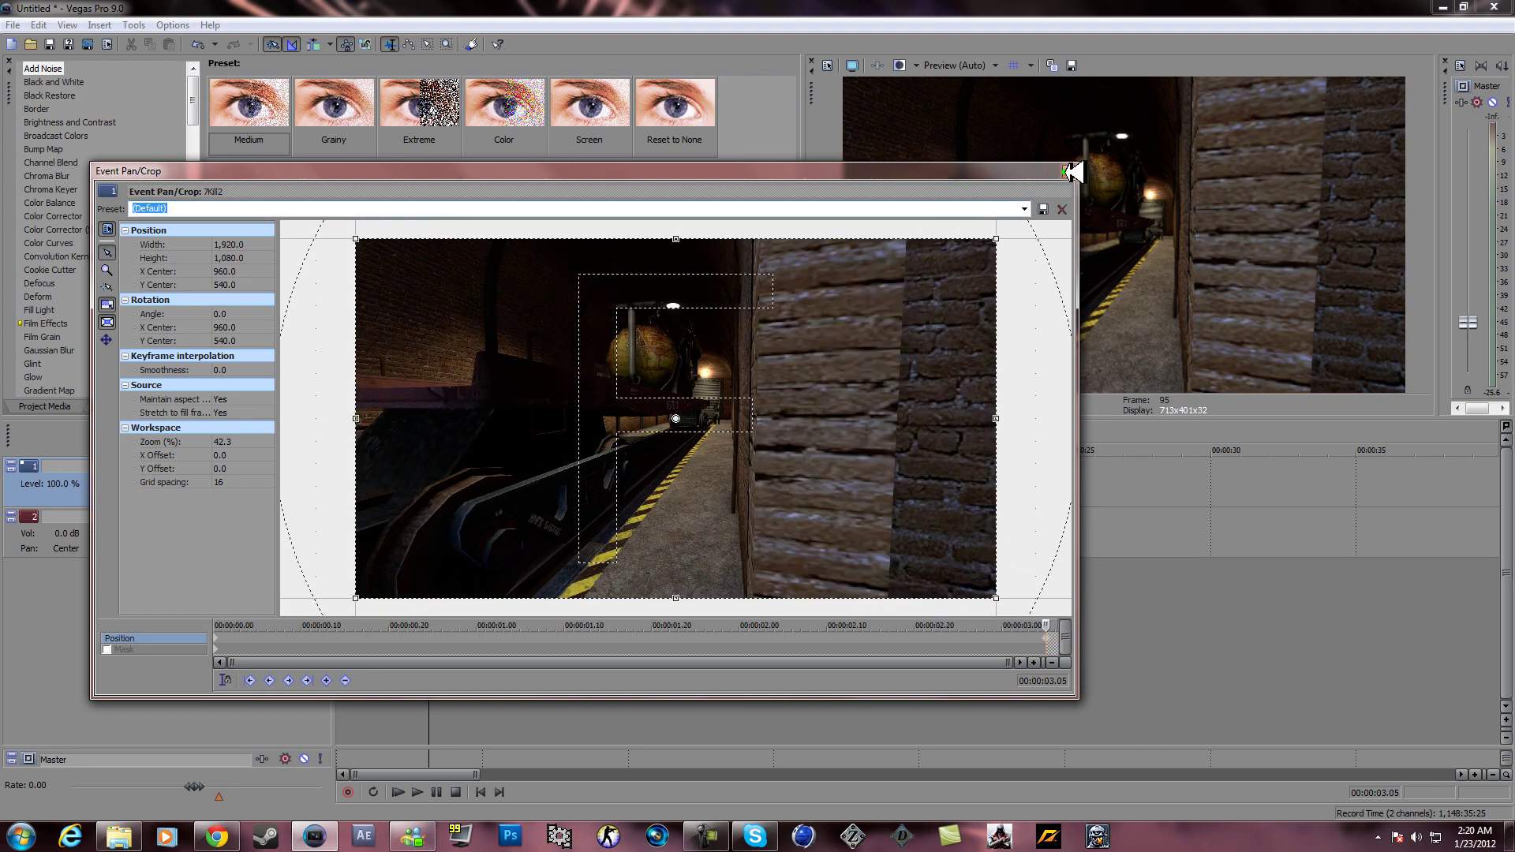
{"action": "left_click", "coordinate": [1067, 171]}
{"action": "left_click", "coordinate": [347, 528]}
{"action": "key", "text": "space"}
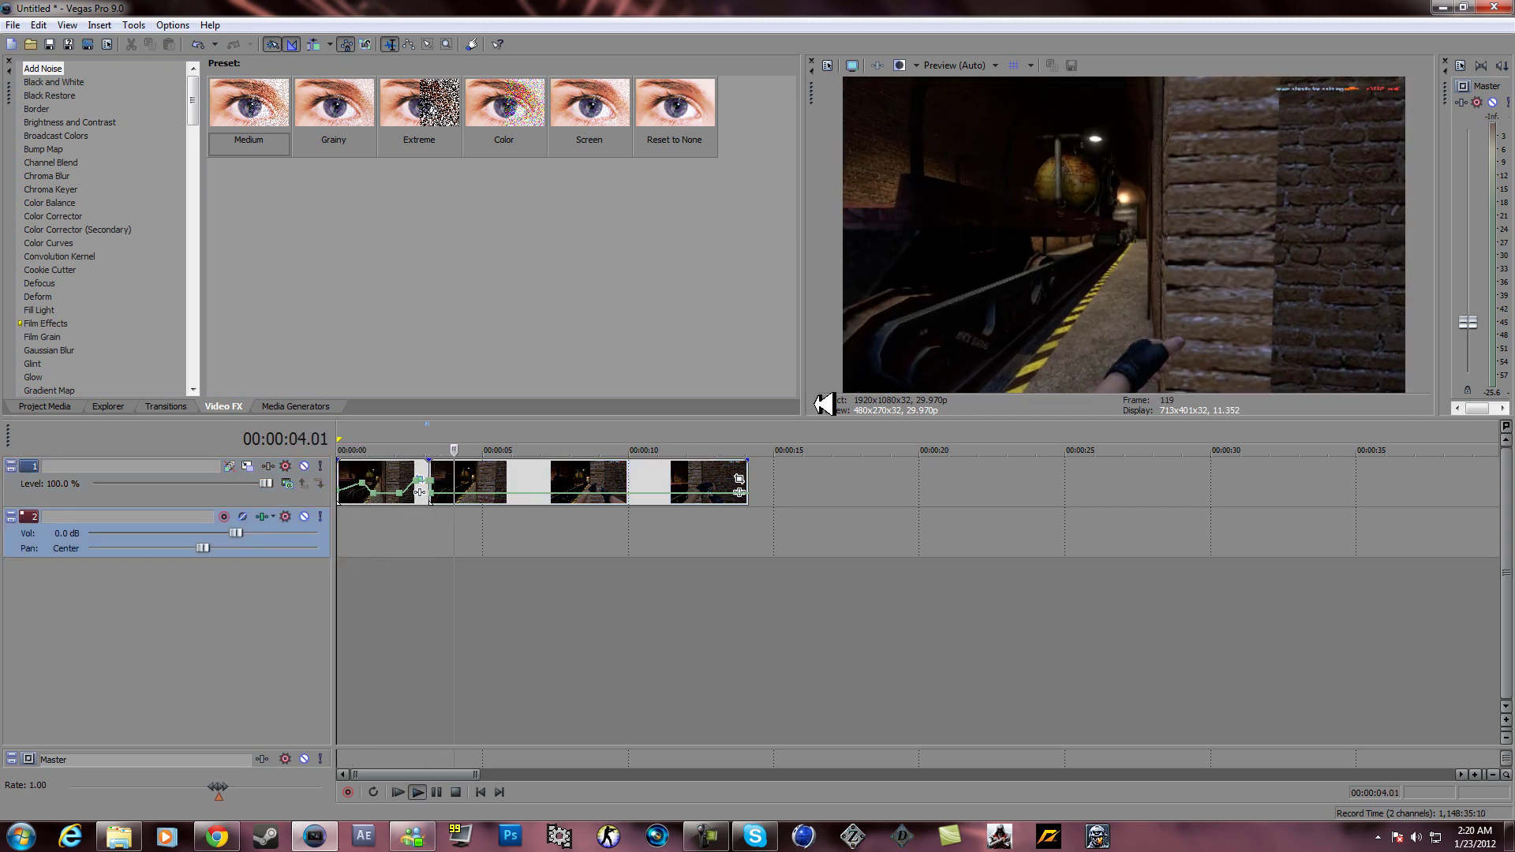
{"action": "key", "text": "space"}
Enlarge the preview area and scroll Video FX to show the NewBlue ME Active Camera presets
{"action": "left_click_drag", "start_coordinate": [797, 416], "coordinate": [759, 433]}
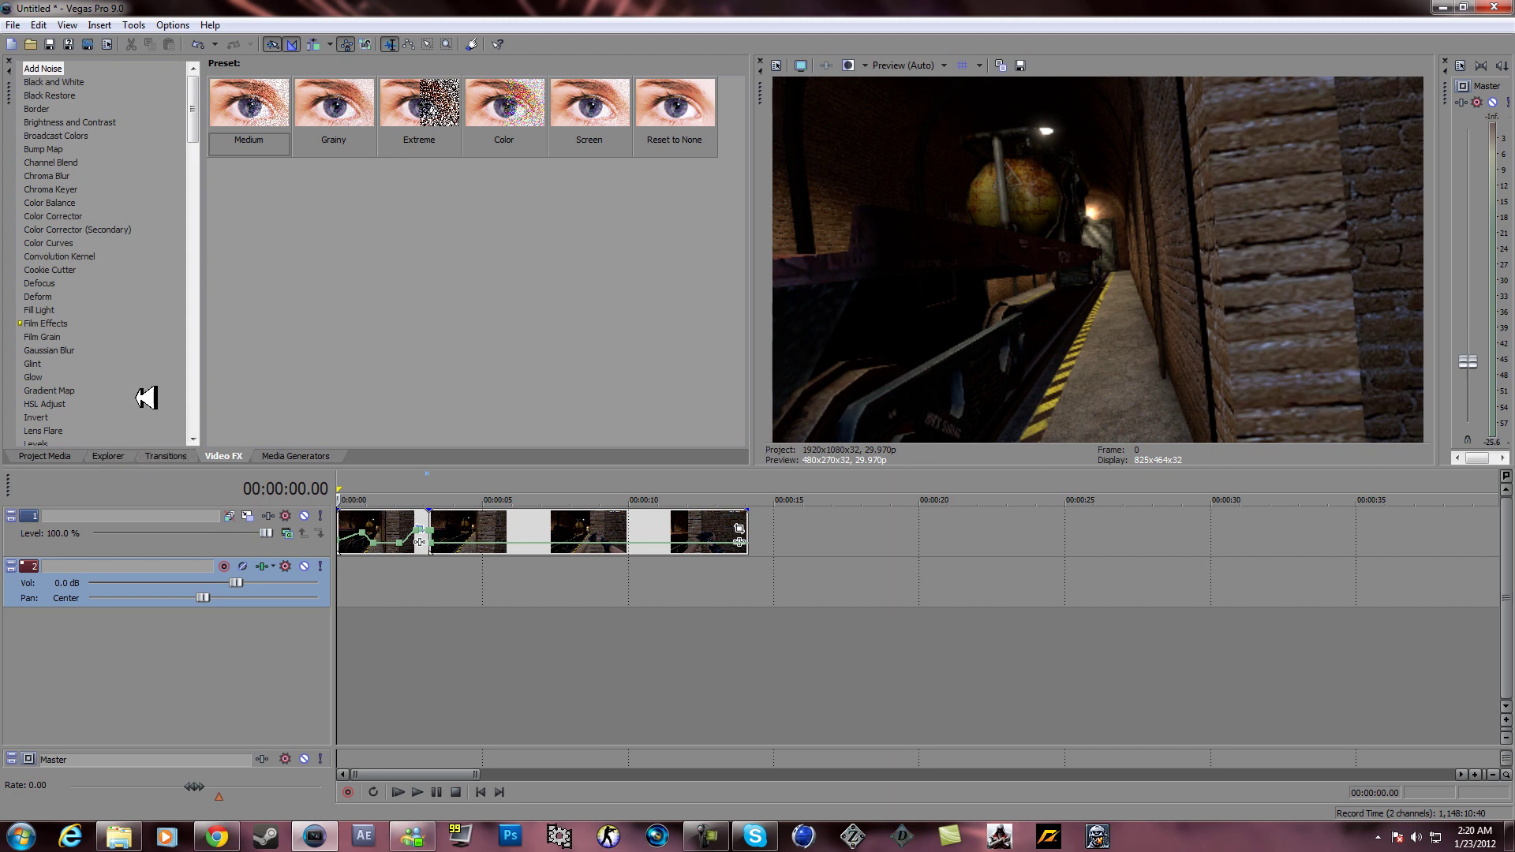
{"action": "scroll", "coordinate": [126, 387], "scroll_direction": "down", "scroll_amount": 7}
{"action": "scroll", "coordinate": [104, 361], "scroll_direction": "down", "scroll_amount": 7}
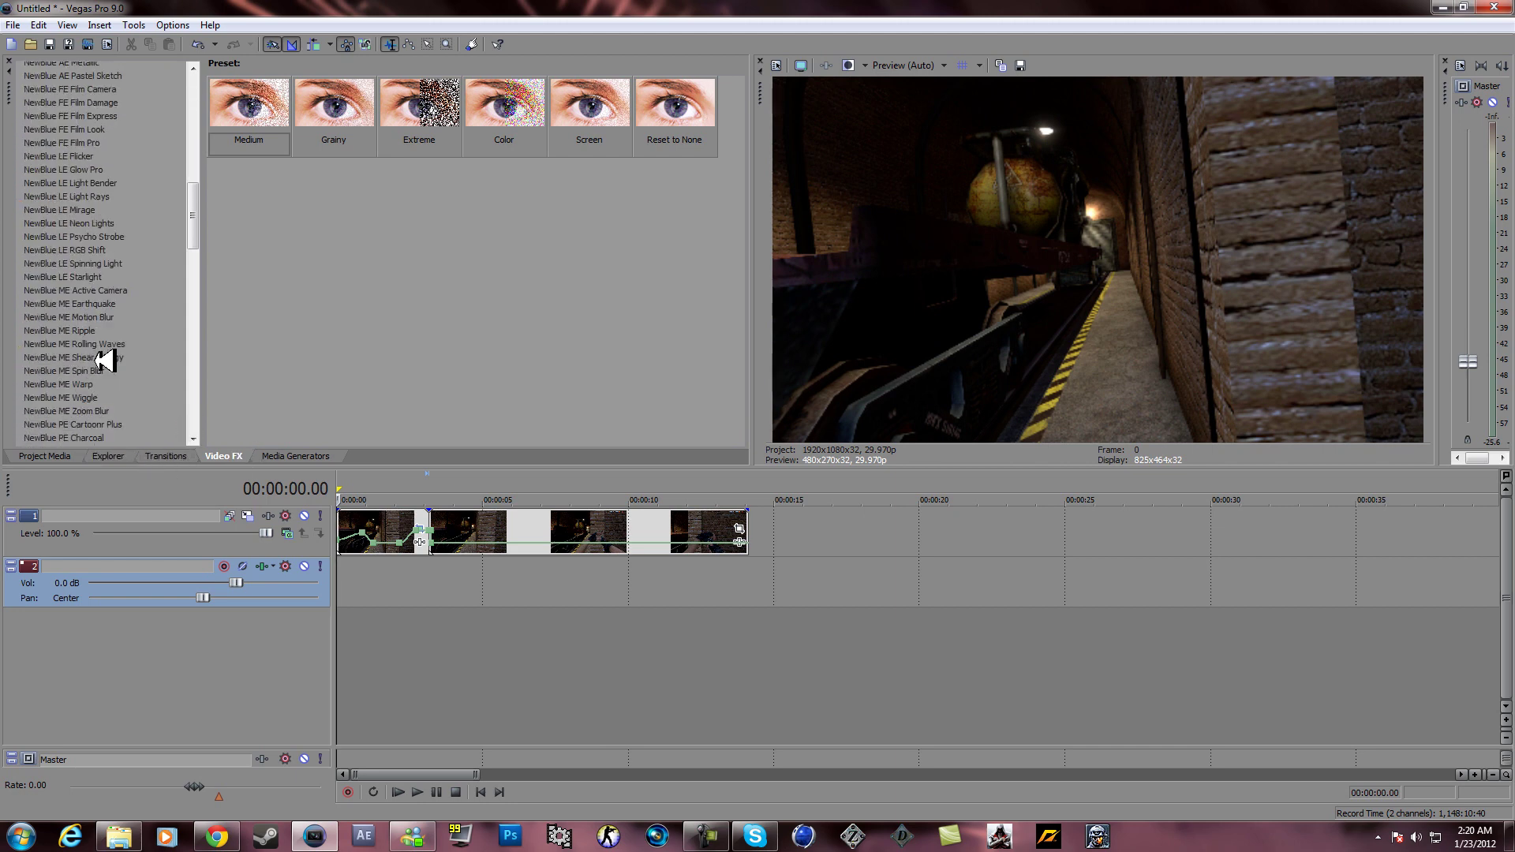
{"action": "left_click", "coordinate": [115, 290]}
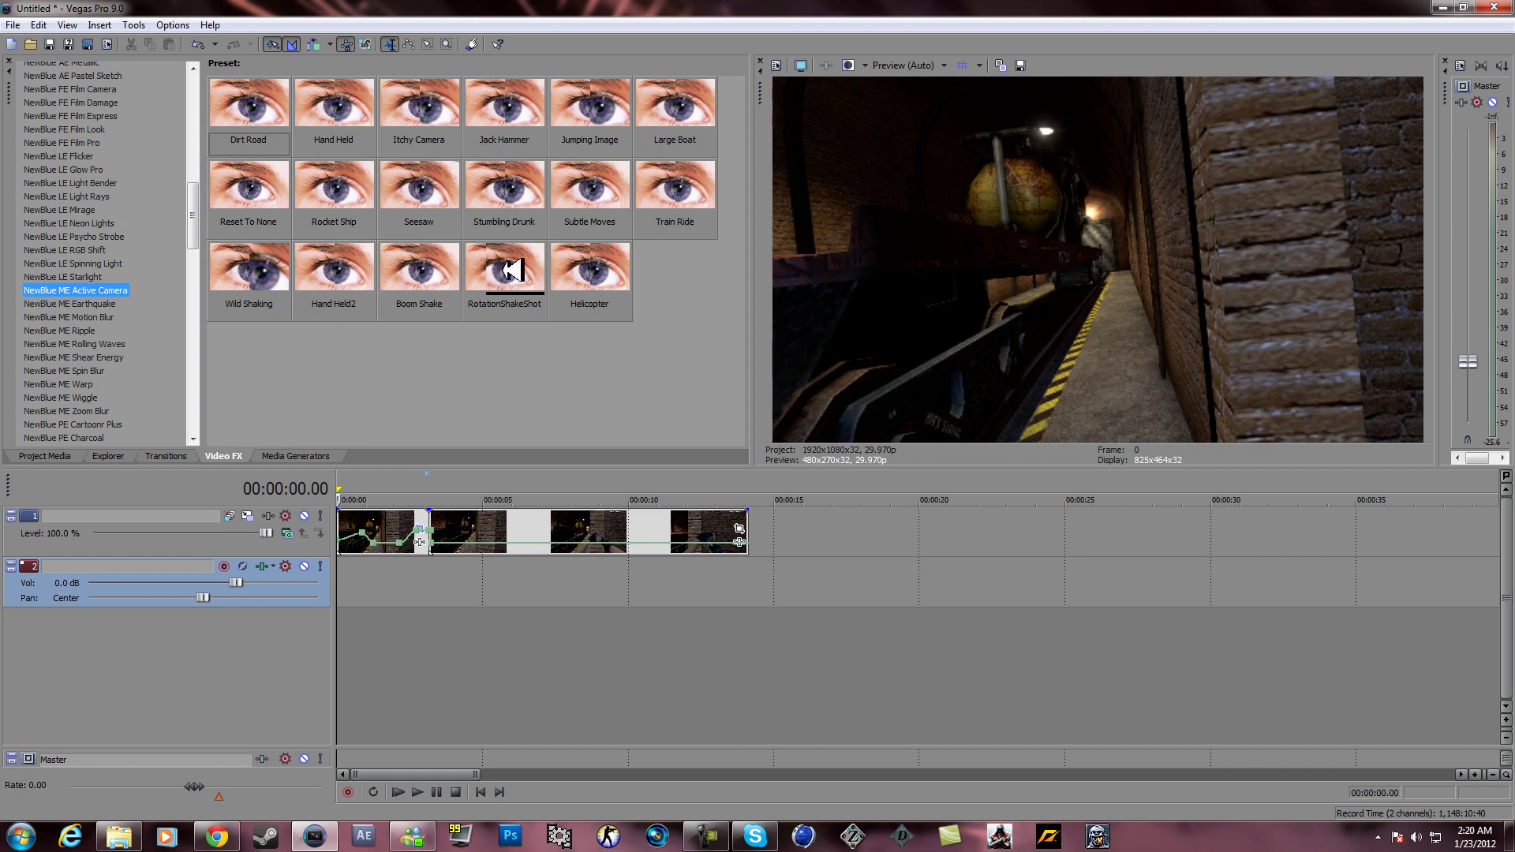
Apply RotationShakeShot to the clip, dismiss the registration prompt, and set Rate to 55
{"action": "left_click_drag", "start_coordinate": [505, 271], "coordinate": [485, 529]}
{"action": "left_click", "coordinate": [821, 481]}
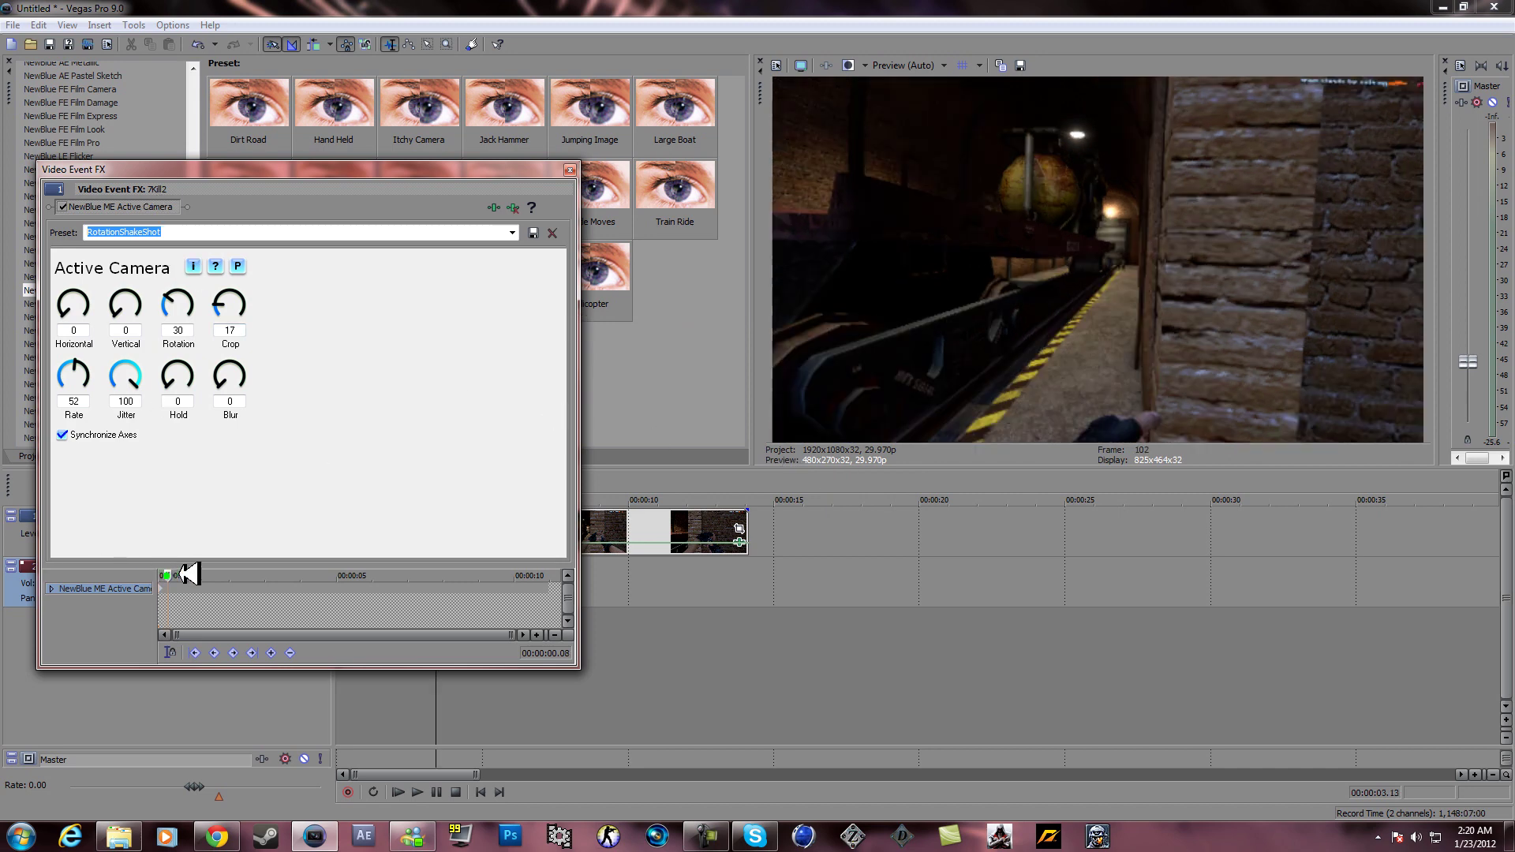
{"action": "left_click_drag", "start_coordinate": [188, 575], "coordinate": [92, 570]}
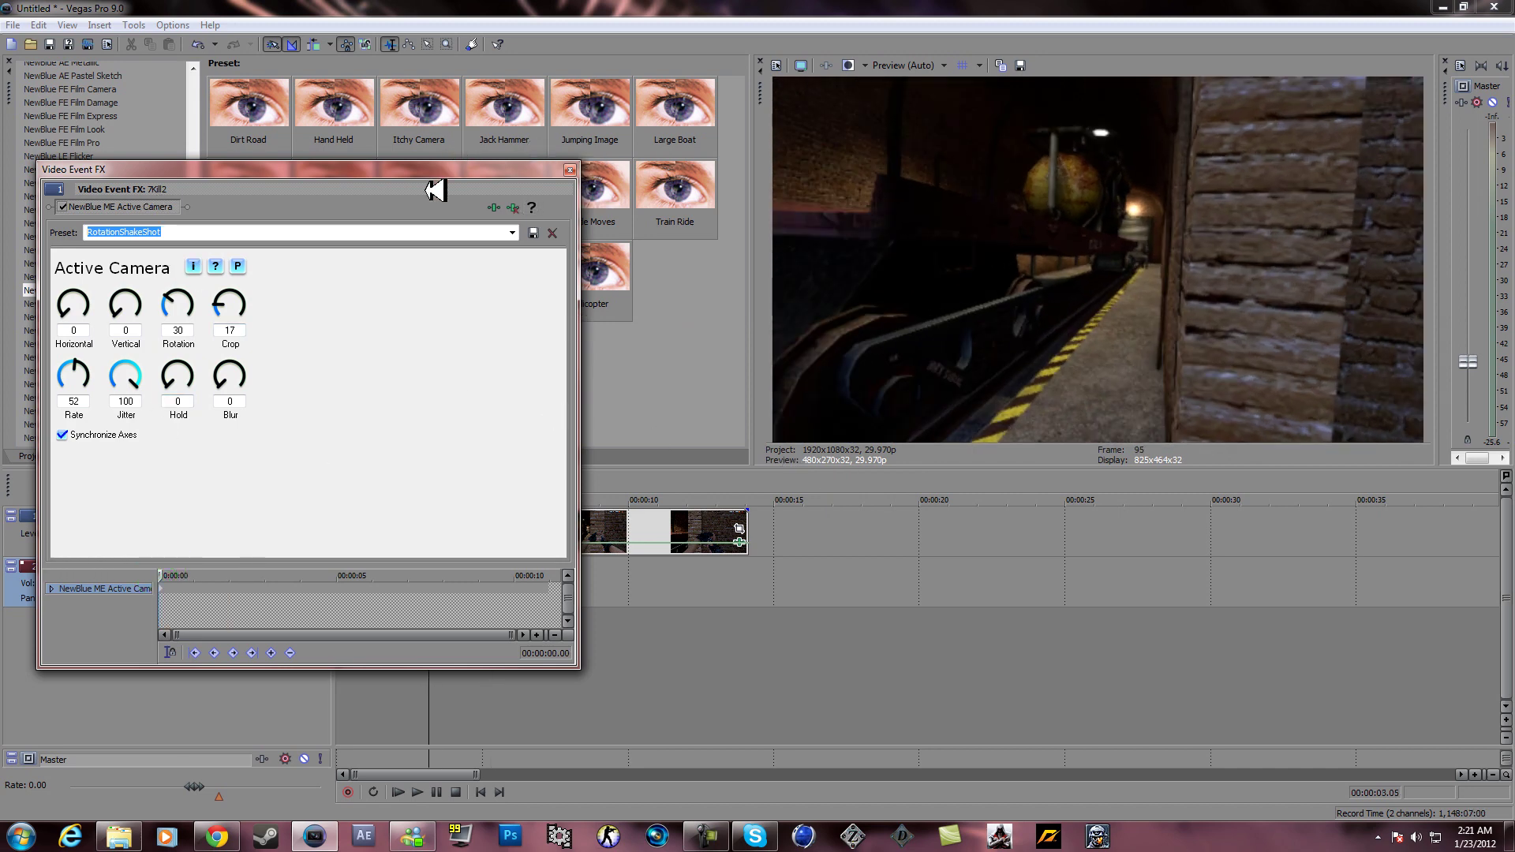
{"action": "left_click_drag", "start_coordinate": [436, 190], "coordinate": [1052, 307]}
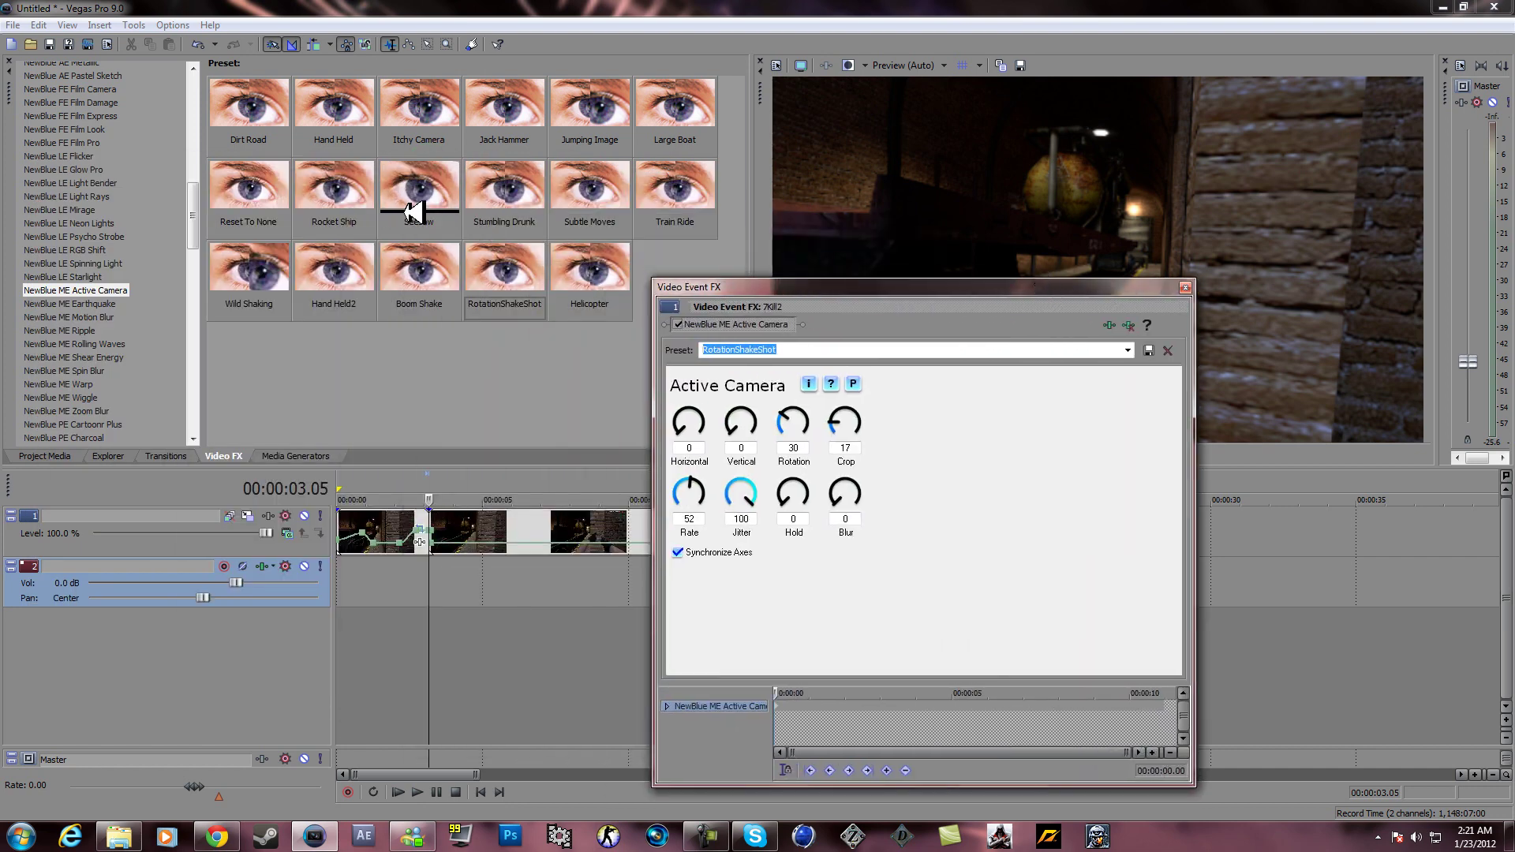
{"action": "left_click", "coordinate": [700, 448]}
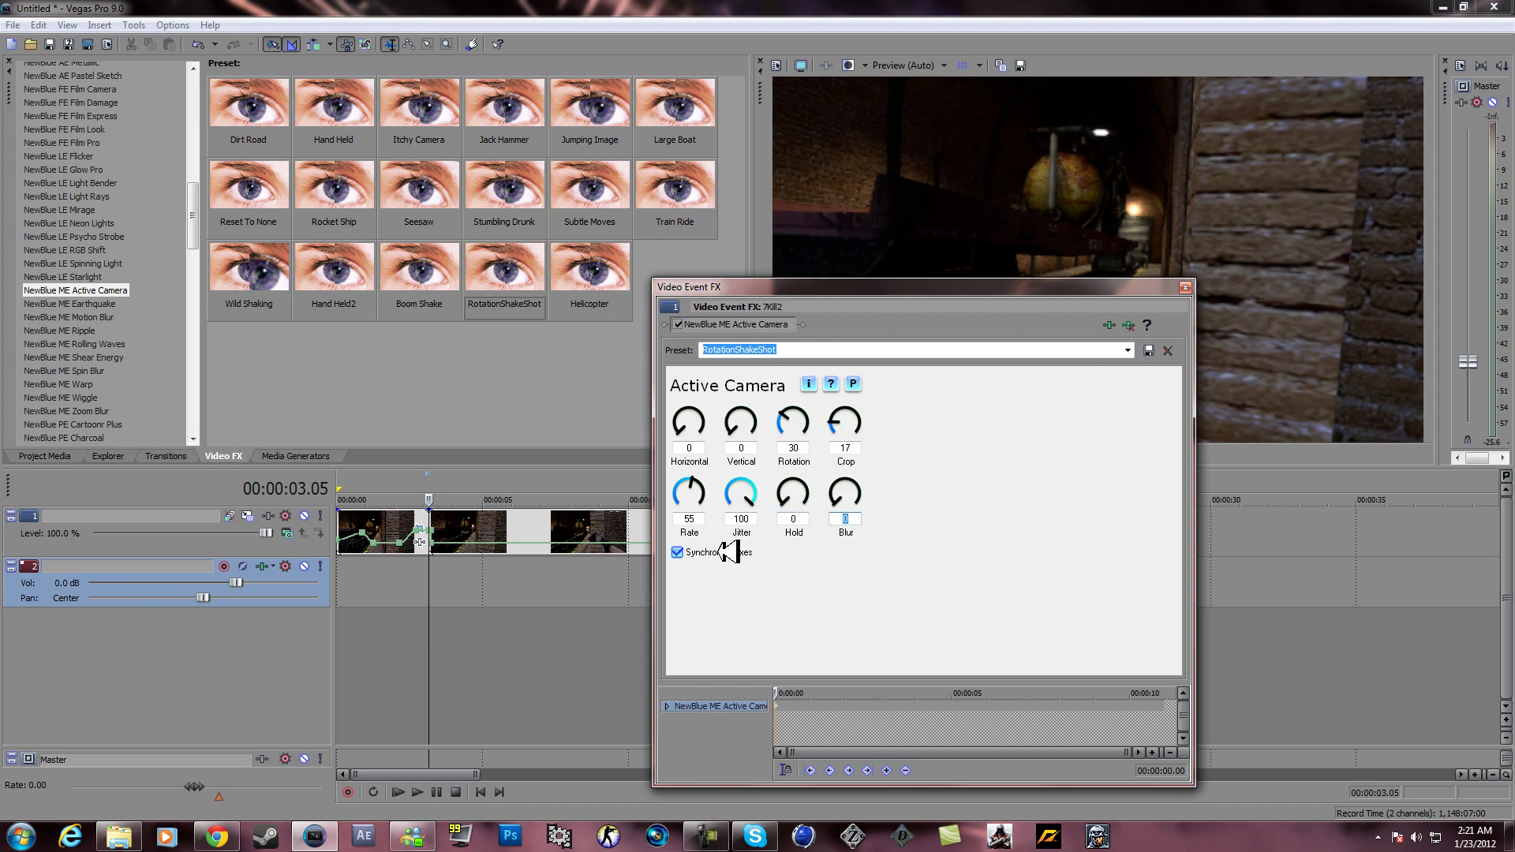
Play the shaken clip from the start, then reopen the RotationShakeShot settings from the event's FX button
{"action": "left_click", "coordinate": [1185, 289]}
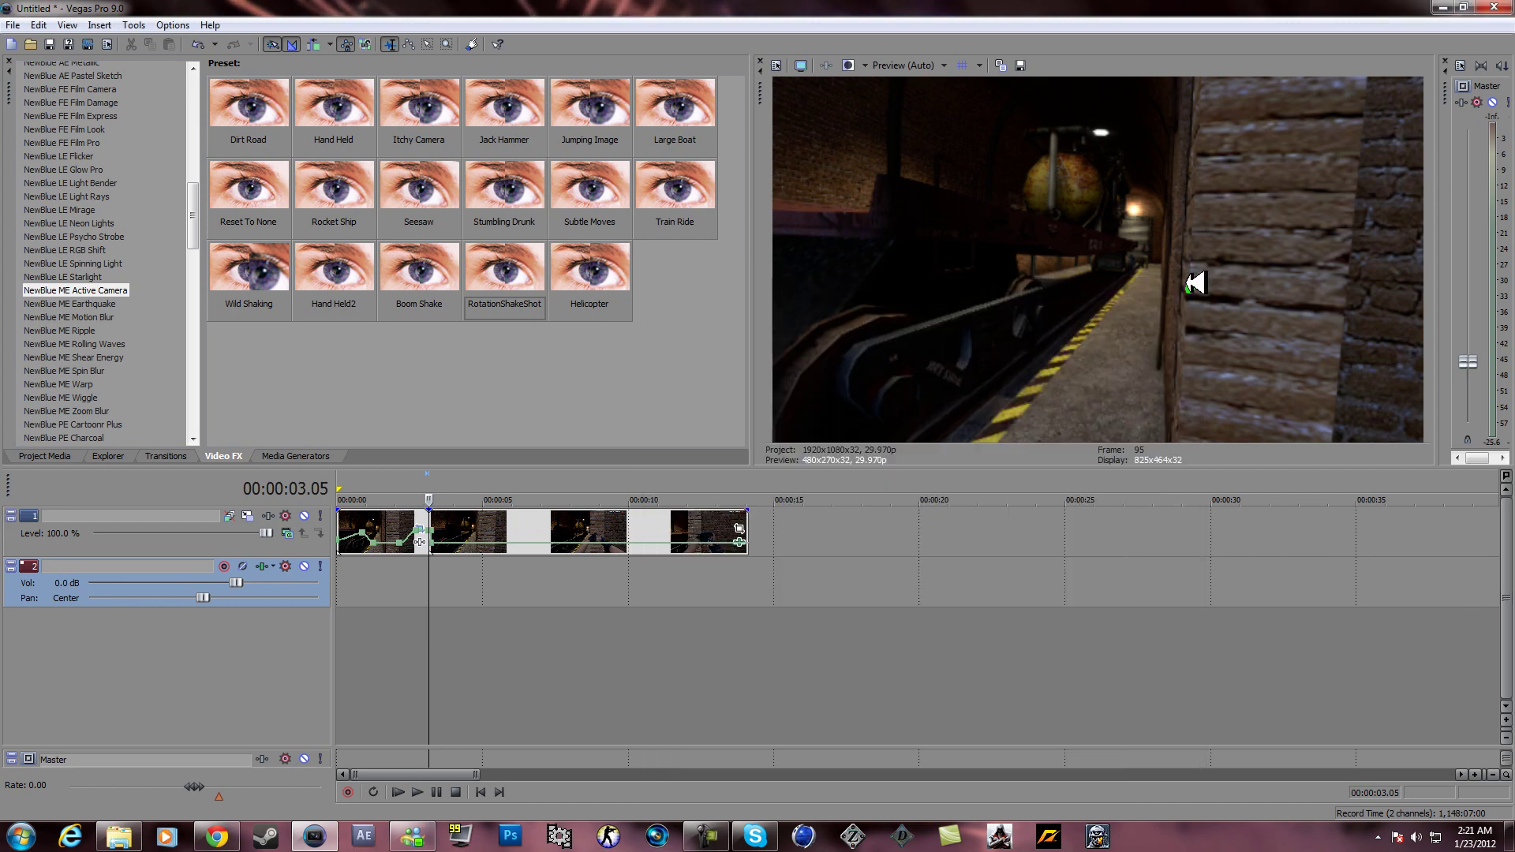
{"action": "left_click", "coordinate": [392, 792]}
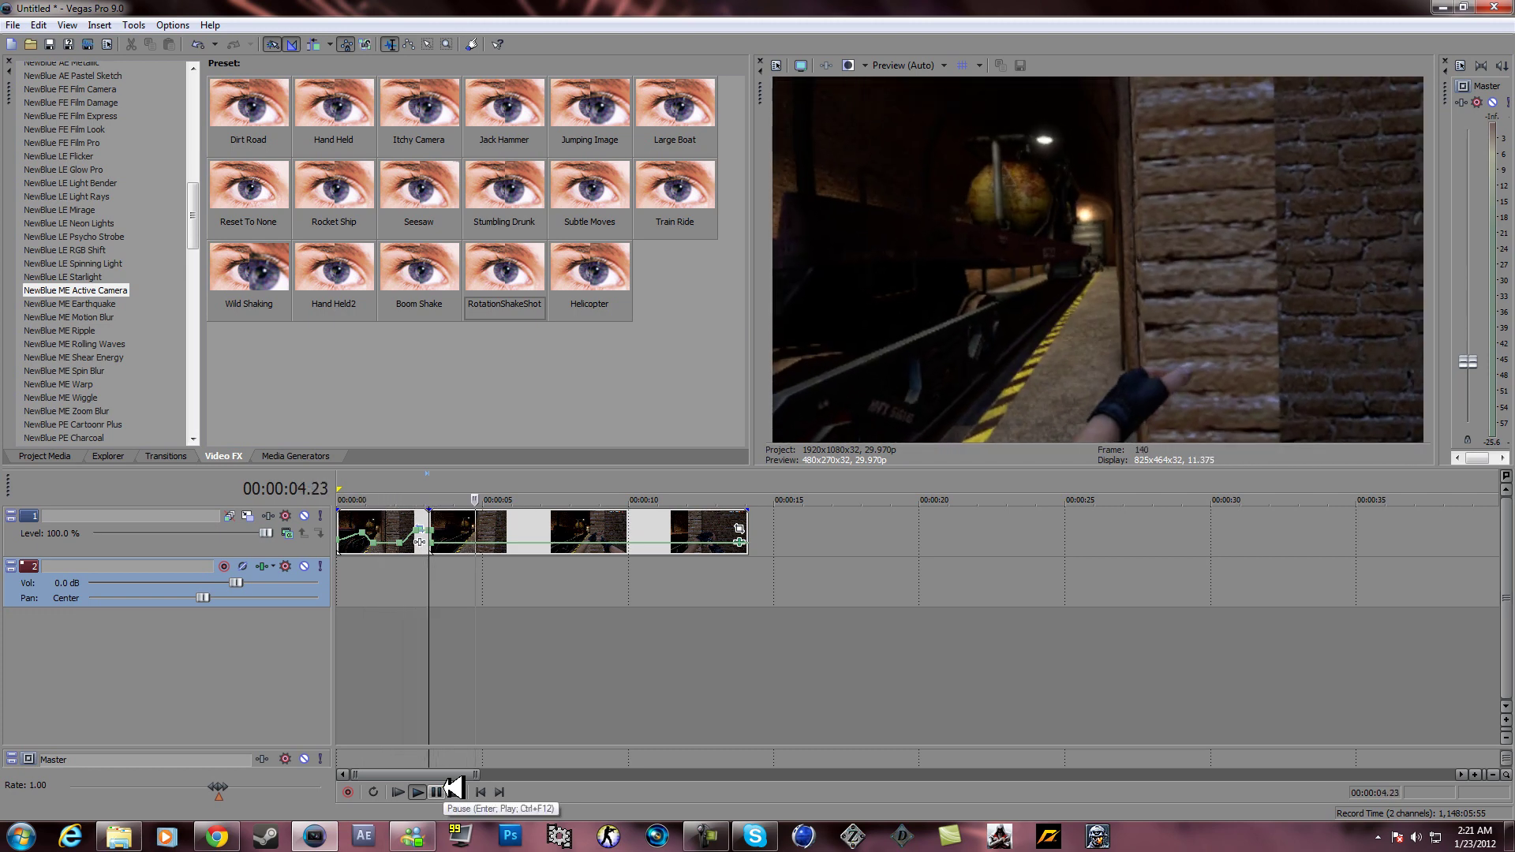
{"action": "left_click", "coordinate": [439, 791]}
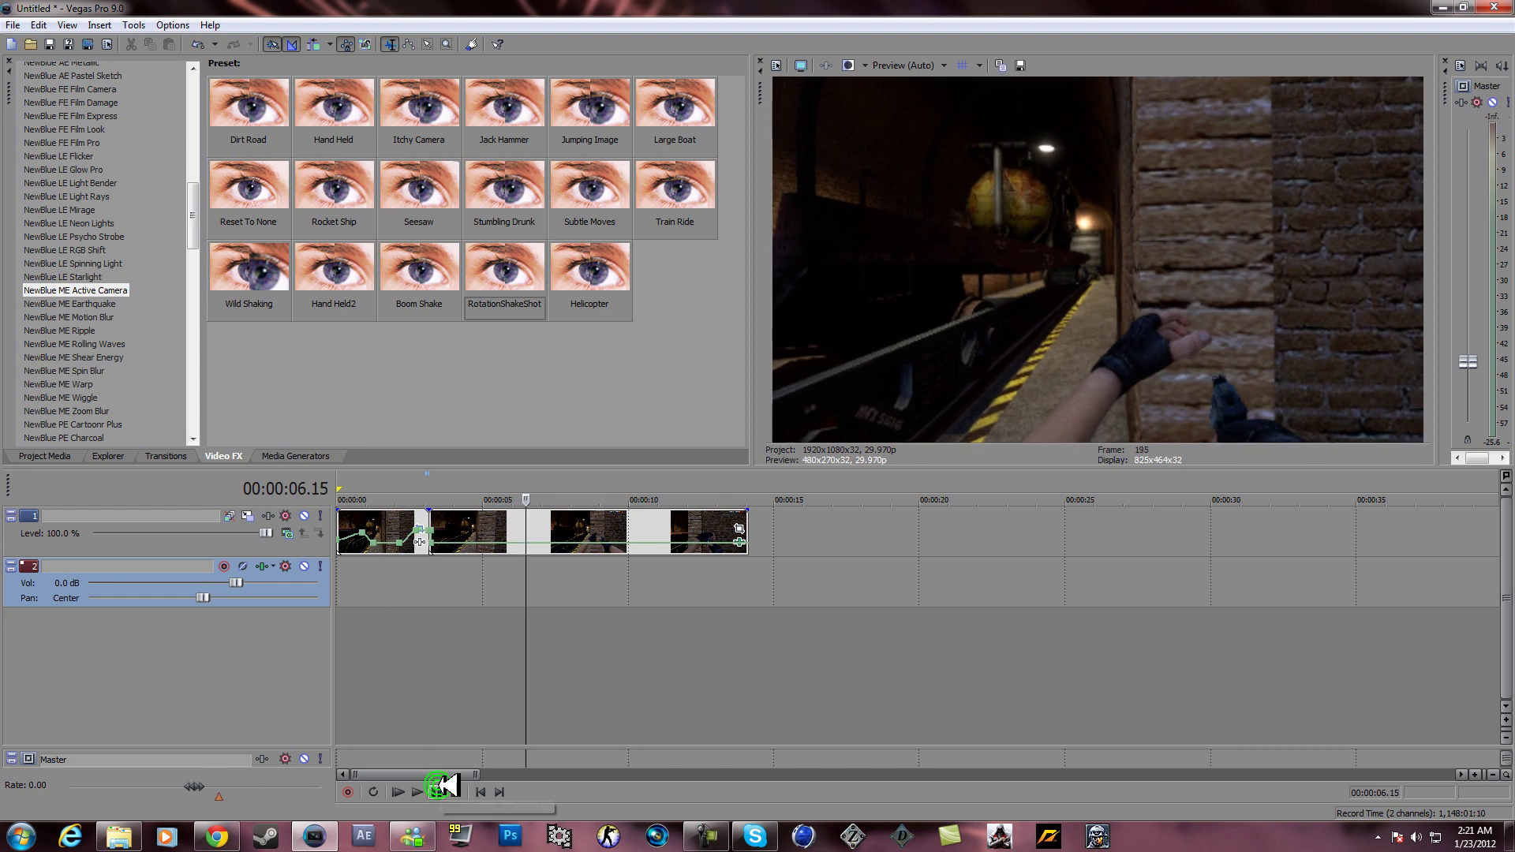
{"action": "left_click", "coordinate": [435, 565]}
{"action": "left_click", "coordinate": [431, 565]}
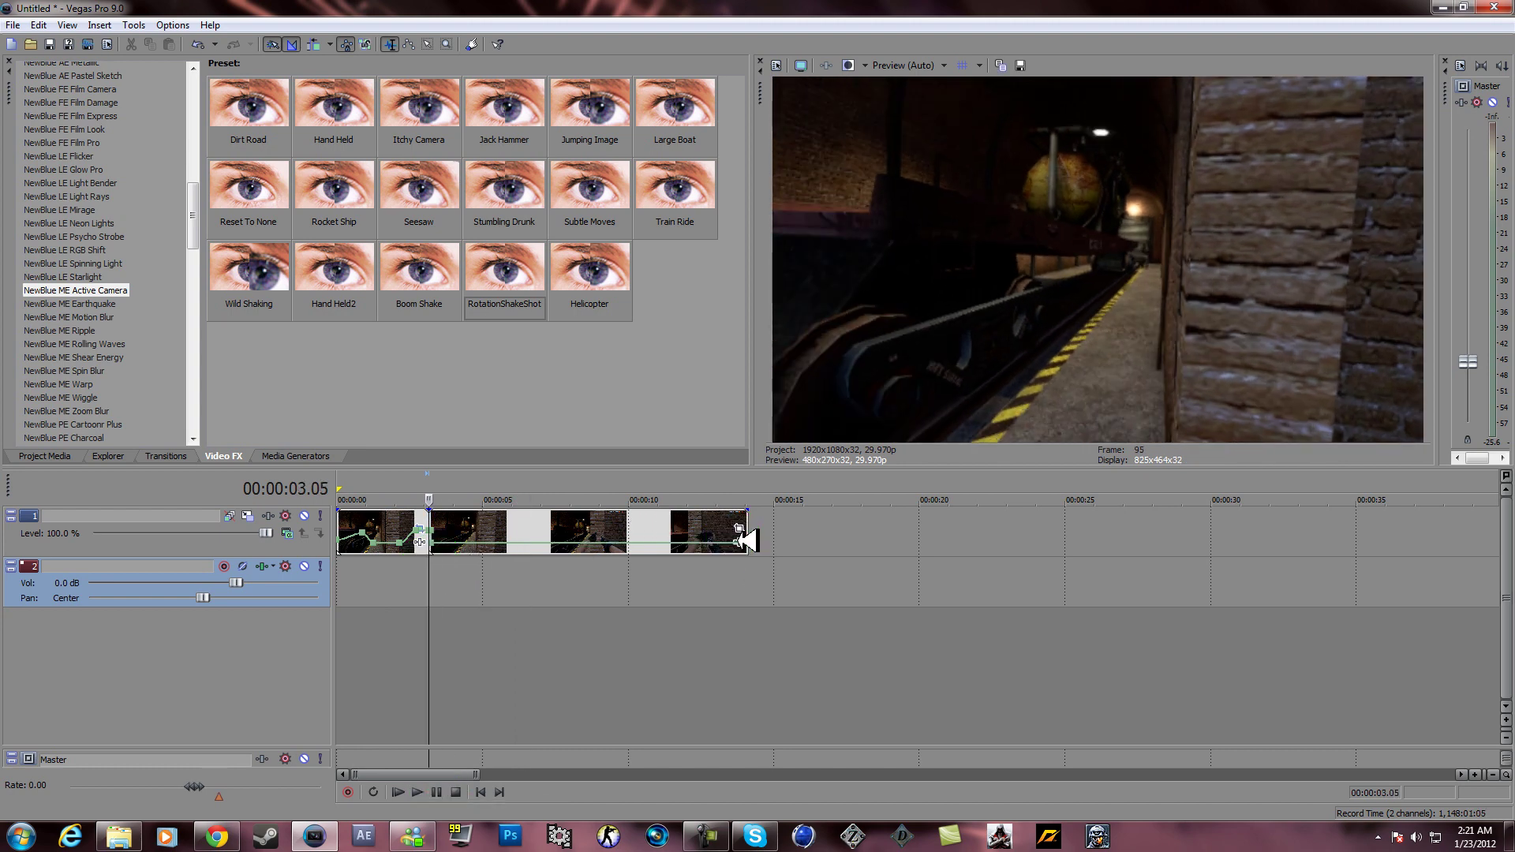
{"action": "left_click", "coordinate": [739, 529]}
{"action": "left_click_drag", "start_coordinate": [792, 291], "coordinate": [260, 252]}
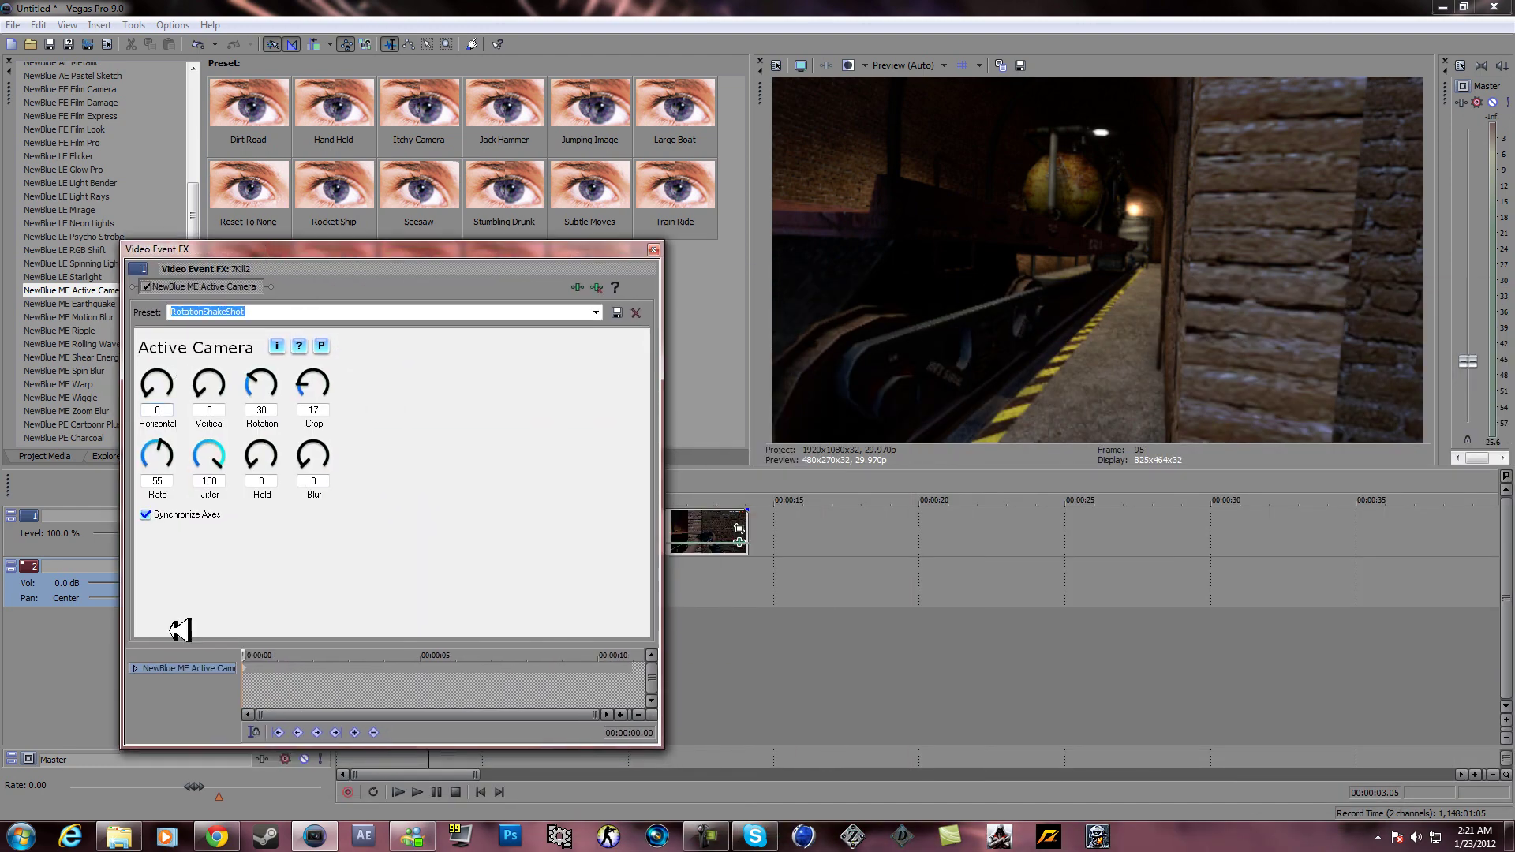
Scrub the effect timeline to 00:00:03.08, keyframe Rotation down to 3, and close the dialog
{"action": "left_click_drag", "start_coordinate": [241, 652], "coordinate": [347, 641]}
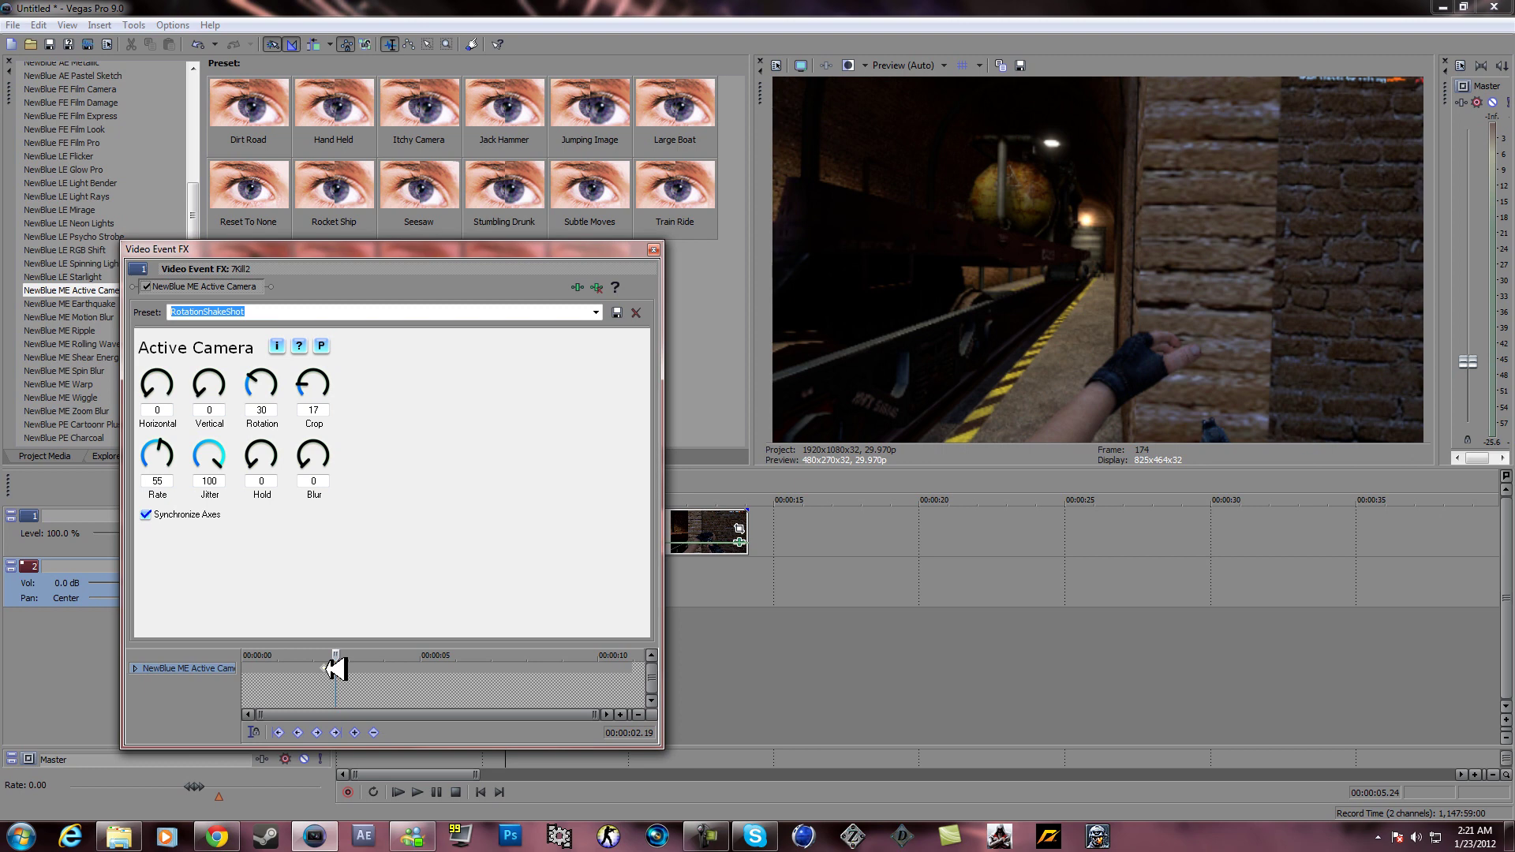
{"action": "left_click_drag", "start_coordinate": [348, 654], "coordinate": [358, 654]}
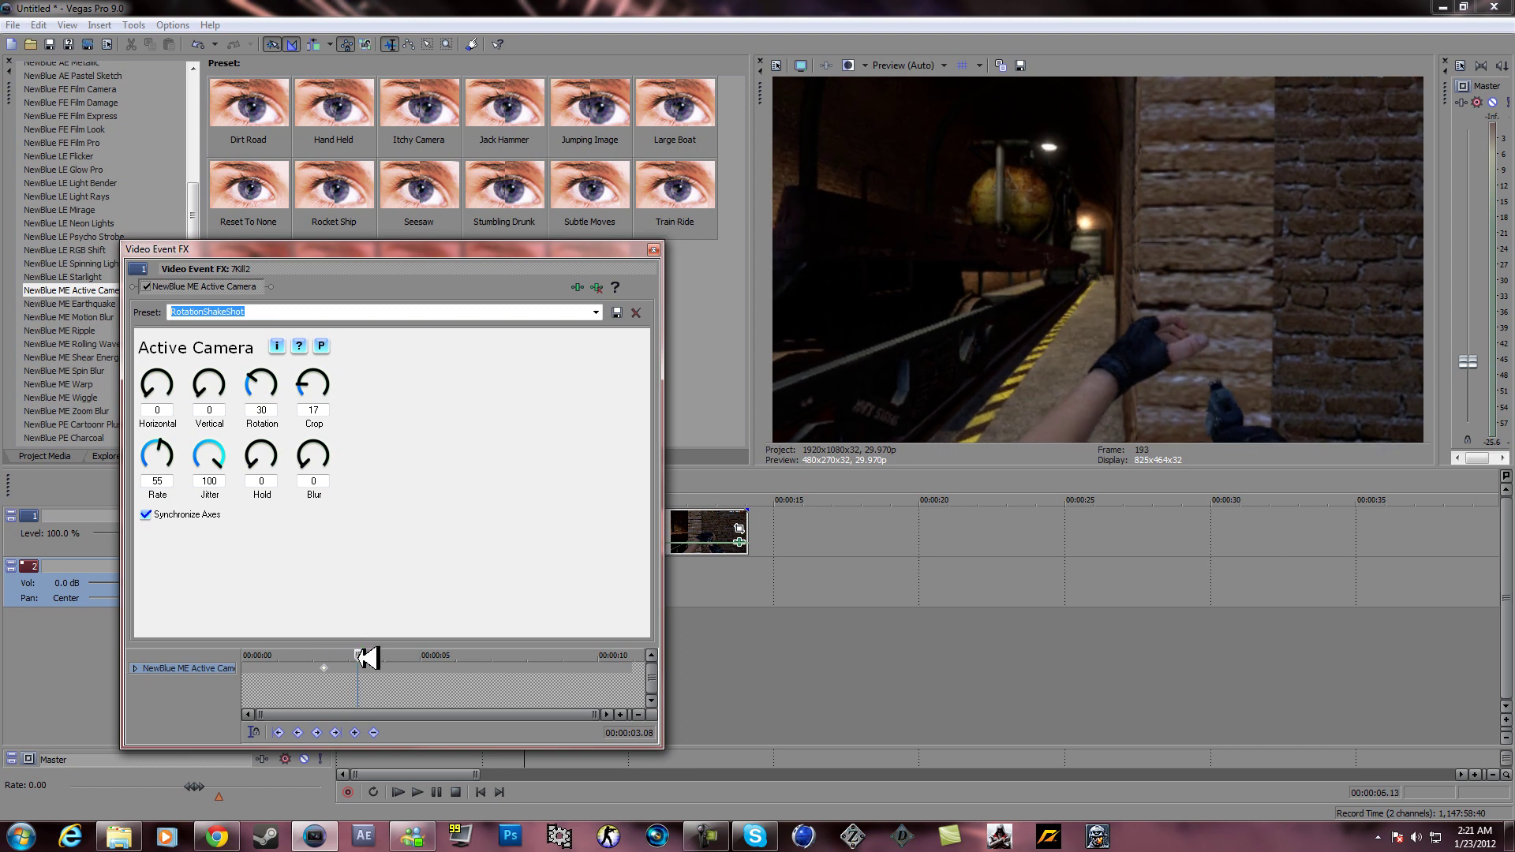
{"action": "left_click_drag", "start_coordinate": [263, 383], "coordinate": [261, 392]}
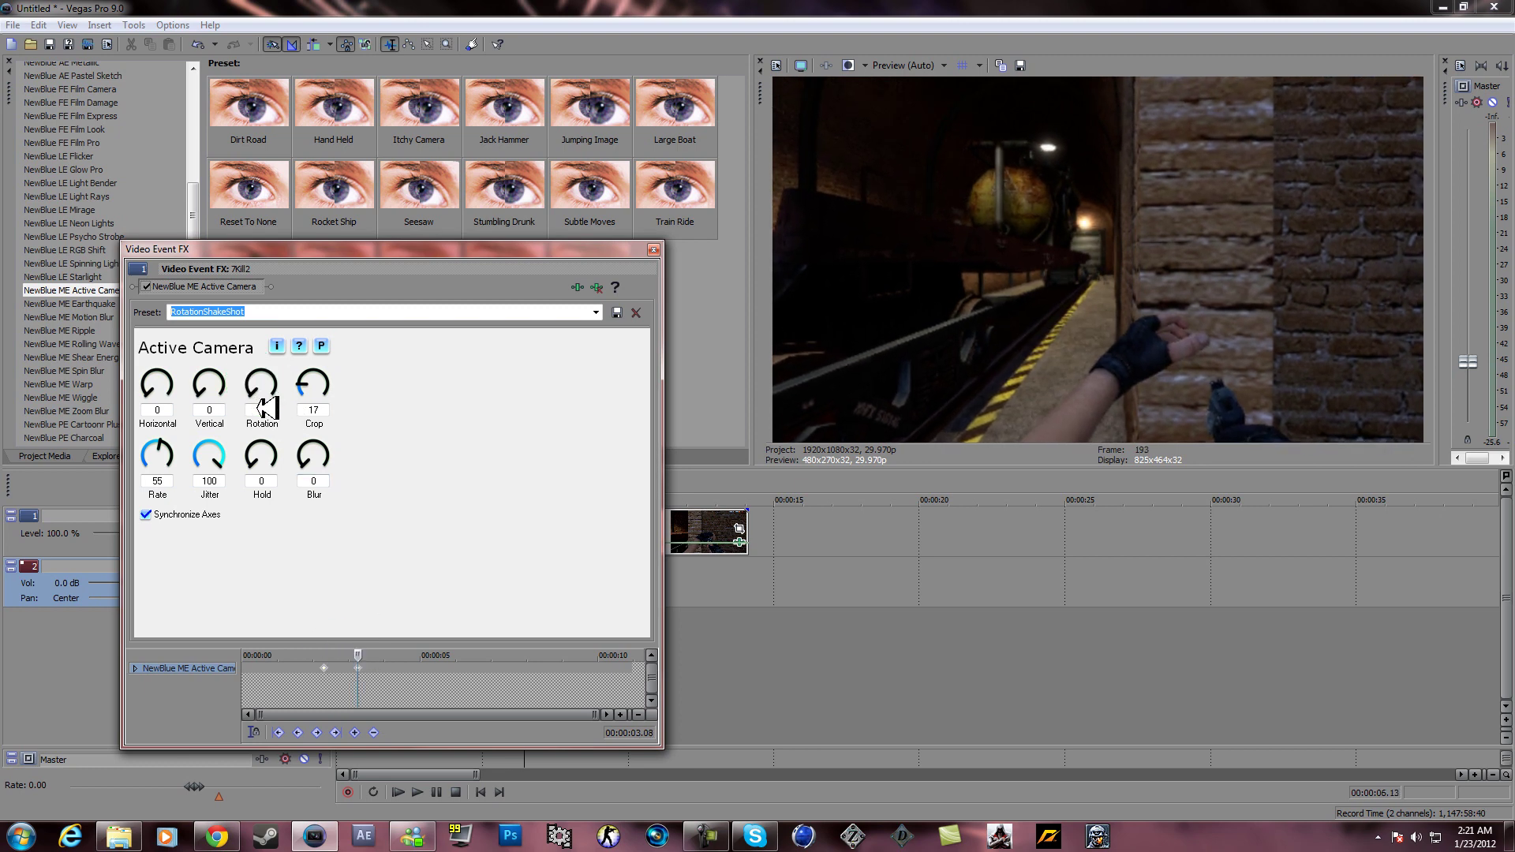
{"action": "left_click", "coordinate": [654, 249]}
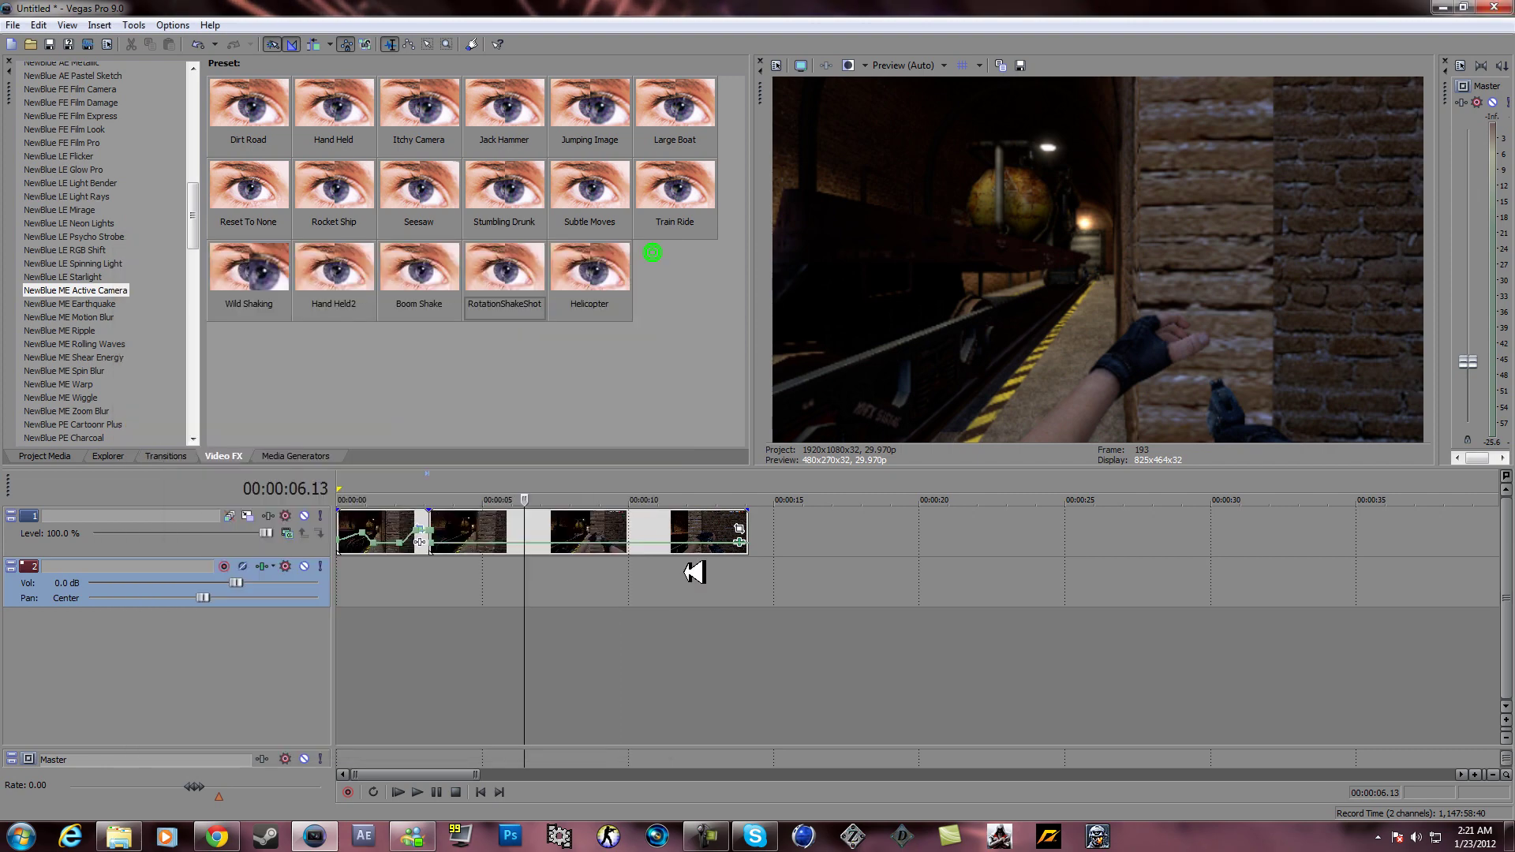
Play the project, then check the shake effect at 00:00:02.09 and 00:00:00.25
{"action": "left_click", "coordinate": [400, 792]}
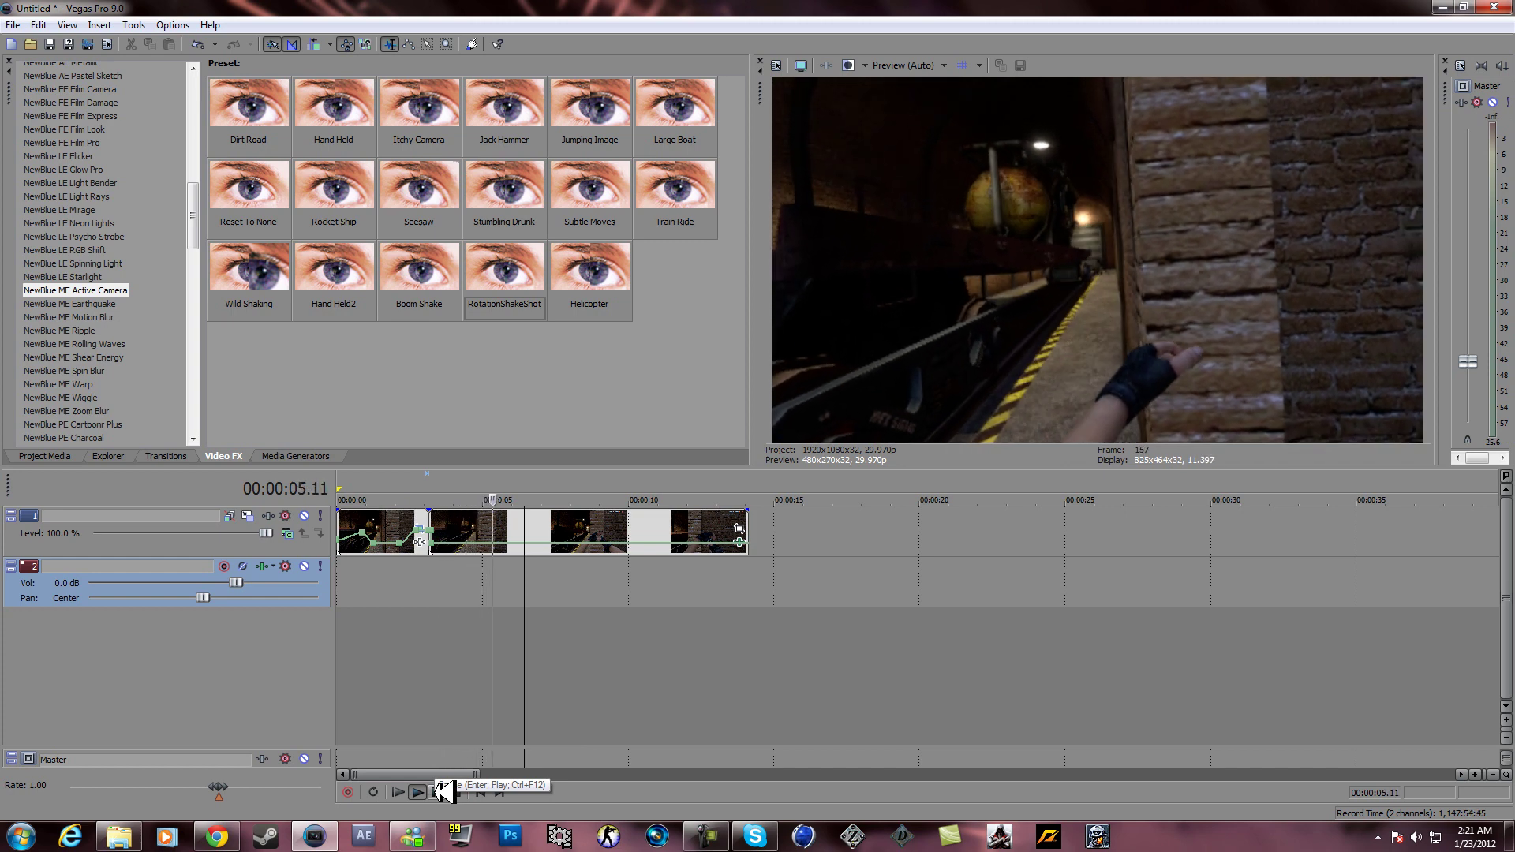
{"action": "left_click", "coordinate": [439, 792]}
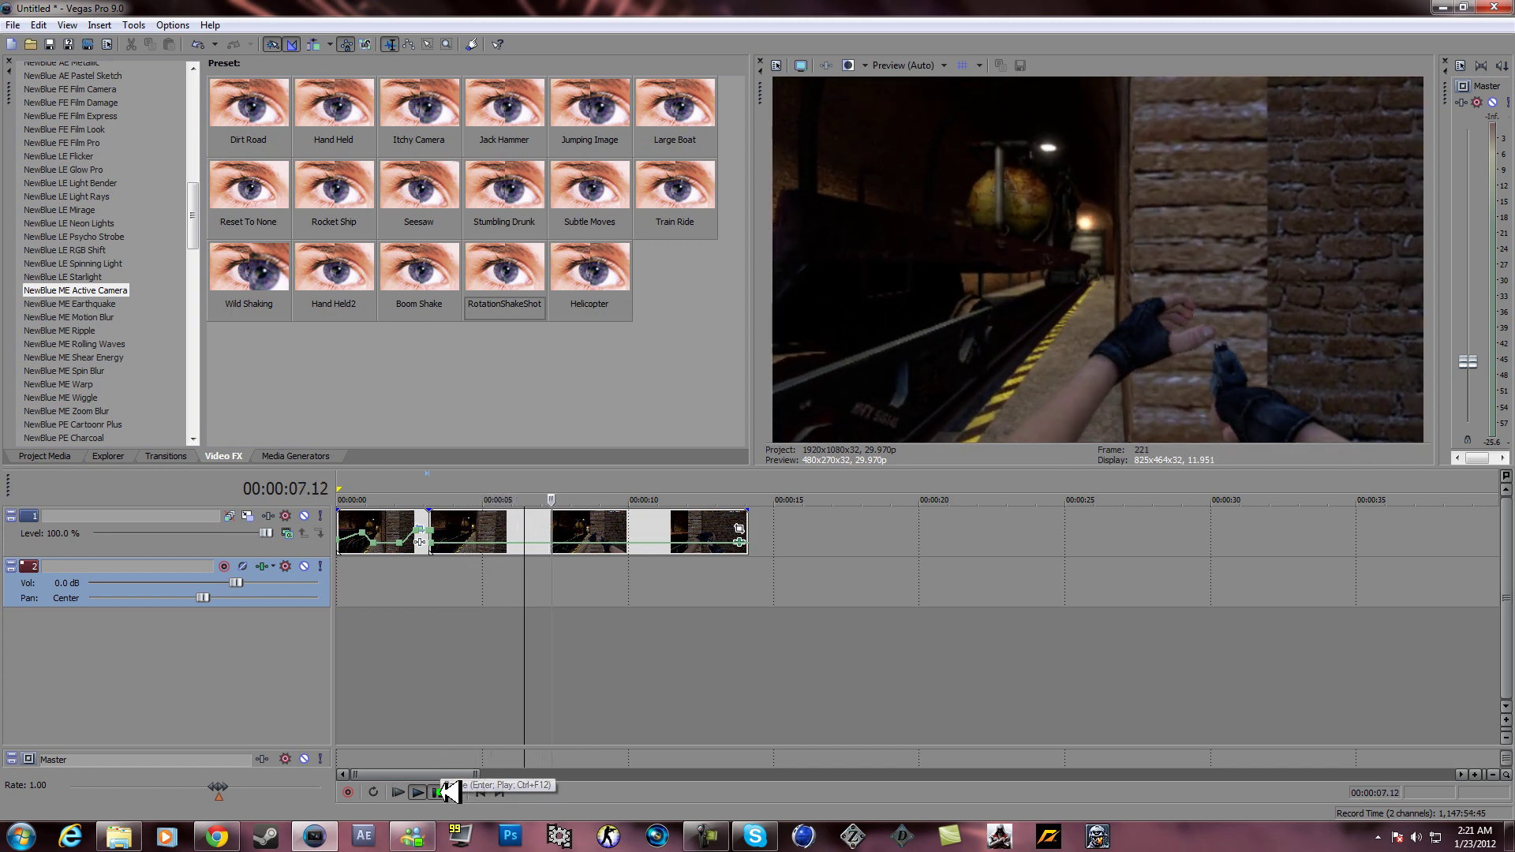
{"action": "left_click", "coordinate": [739, 529]}
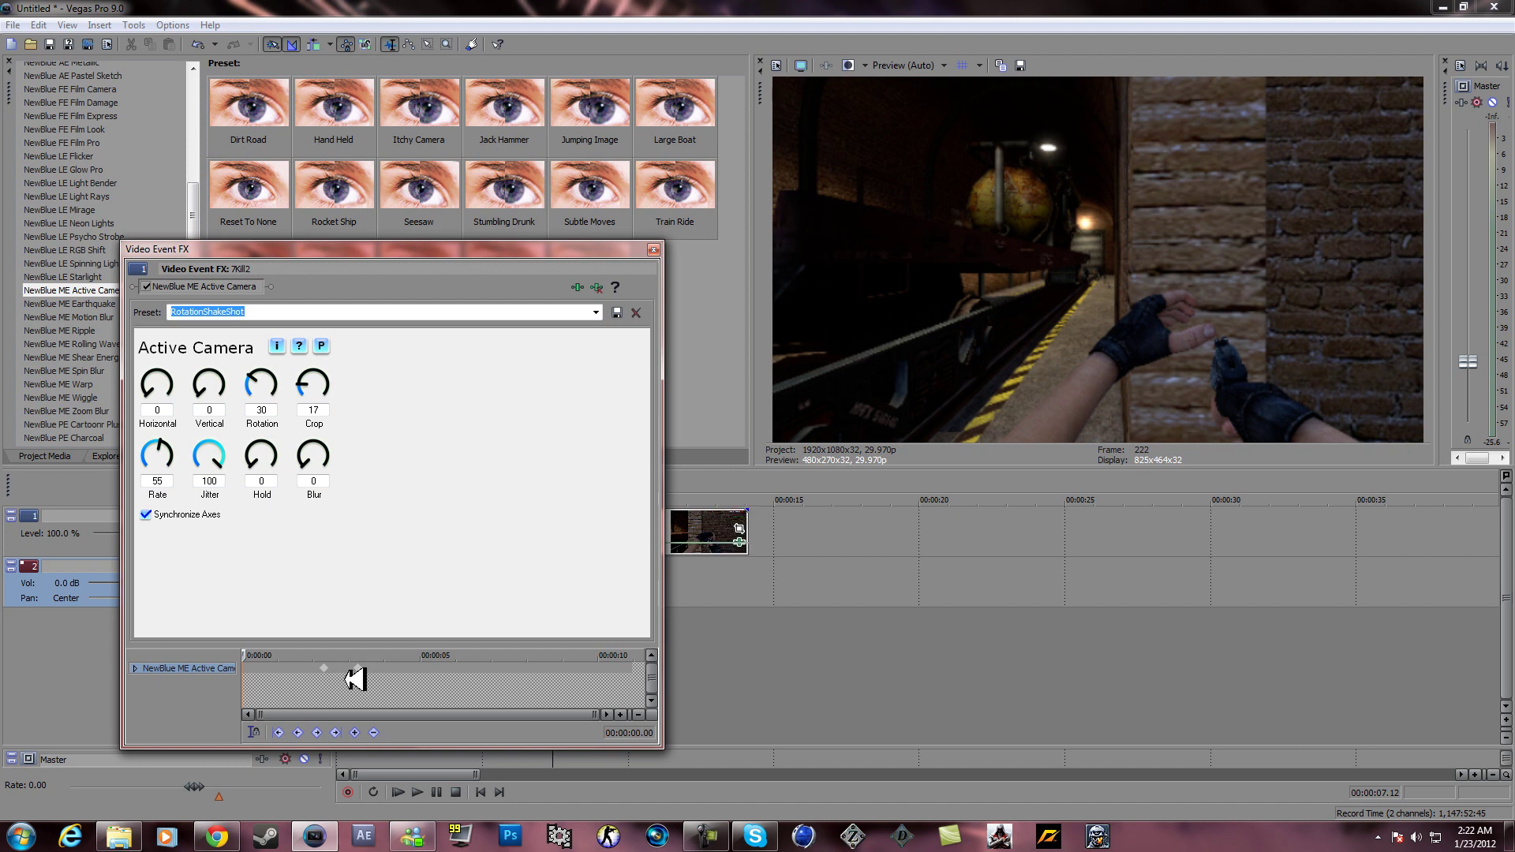
{"action": "left_click", "coordinate": [323, 668]}
{"action": "left_click", "coordinate": [271, 668]}
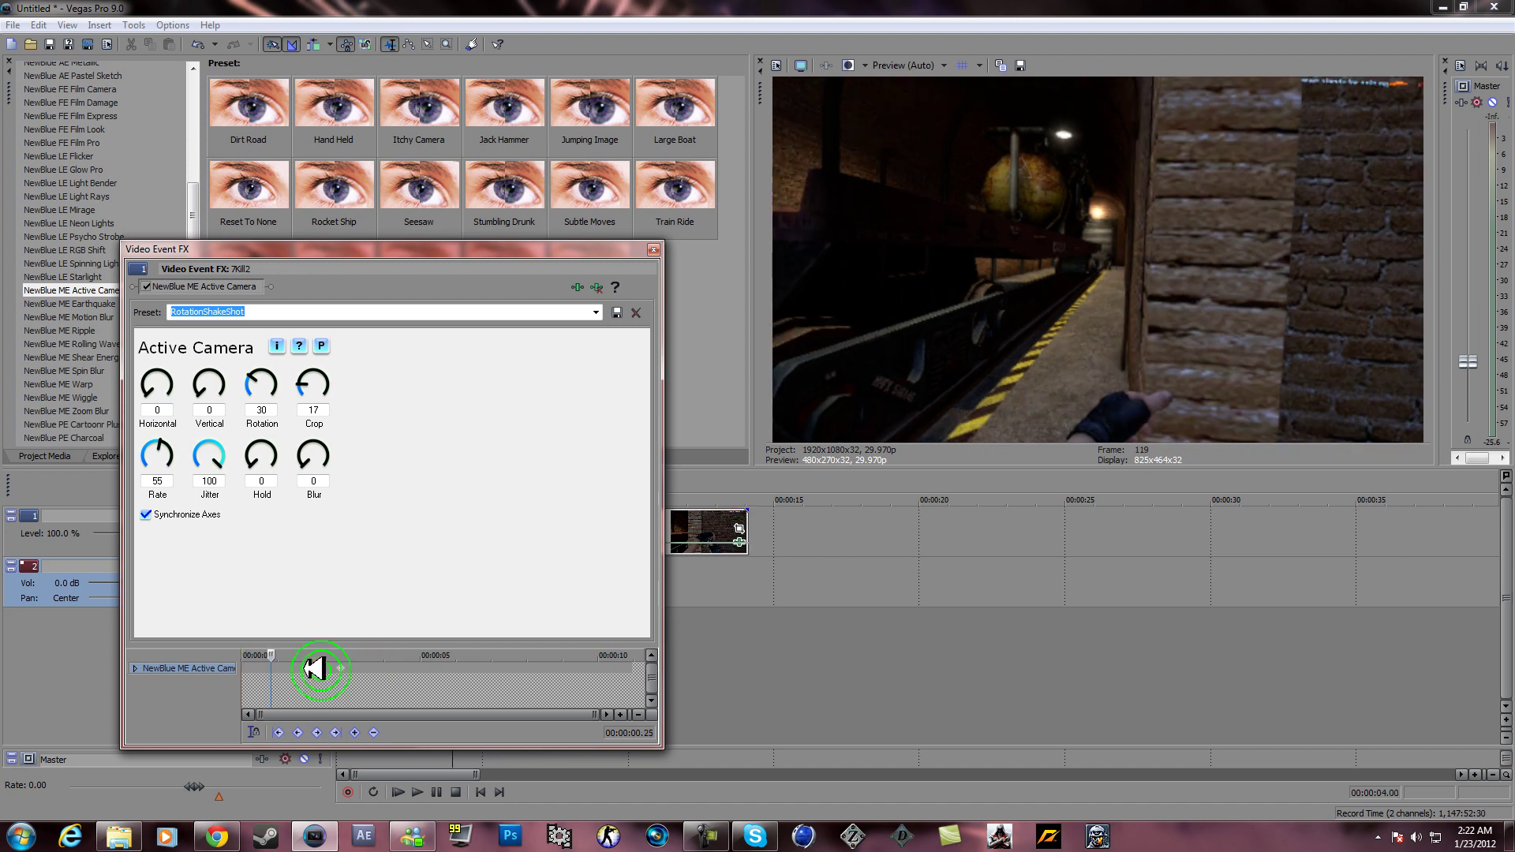
{"action": "left_click", "coordinate": [653, 249]}
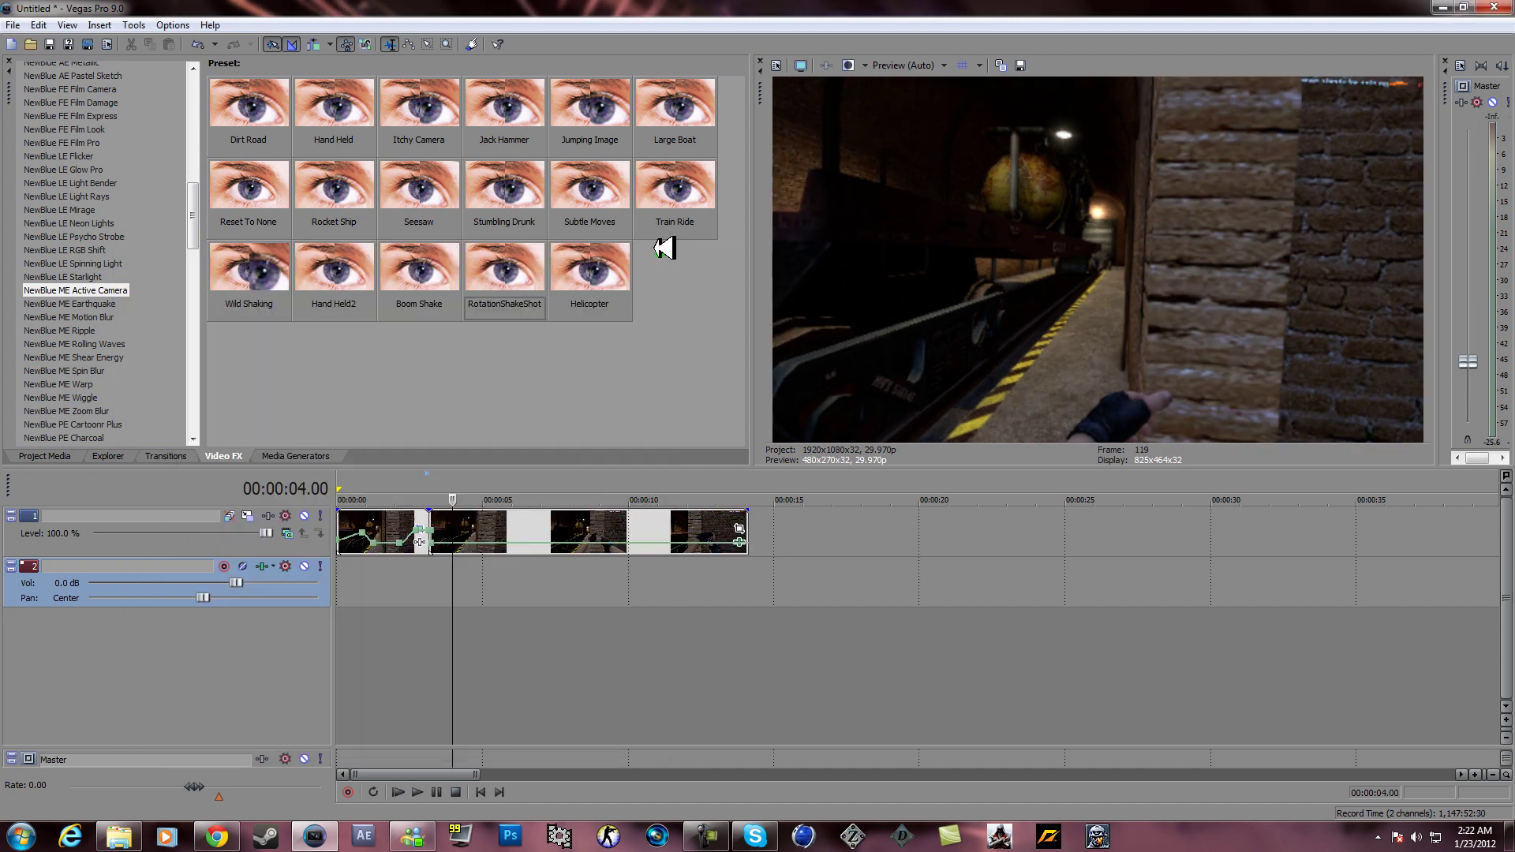
Replay the project and reset the shake effect's time to the event start
{"action": "left_click", "coordinate": [418, 791]}
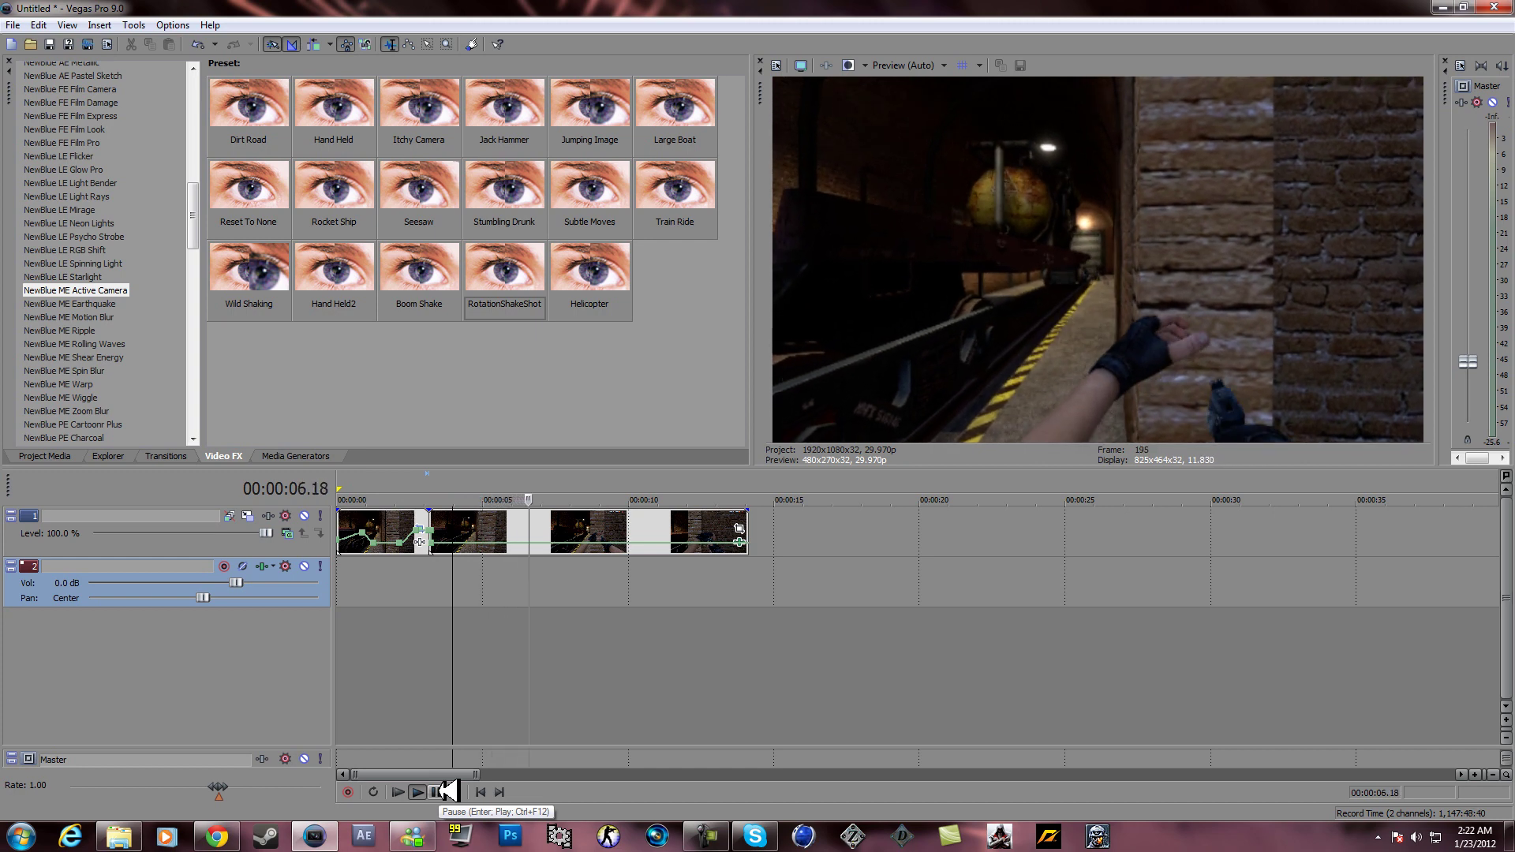
{"action": "left_click", "coordinate": [439, 791]}
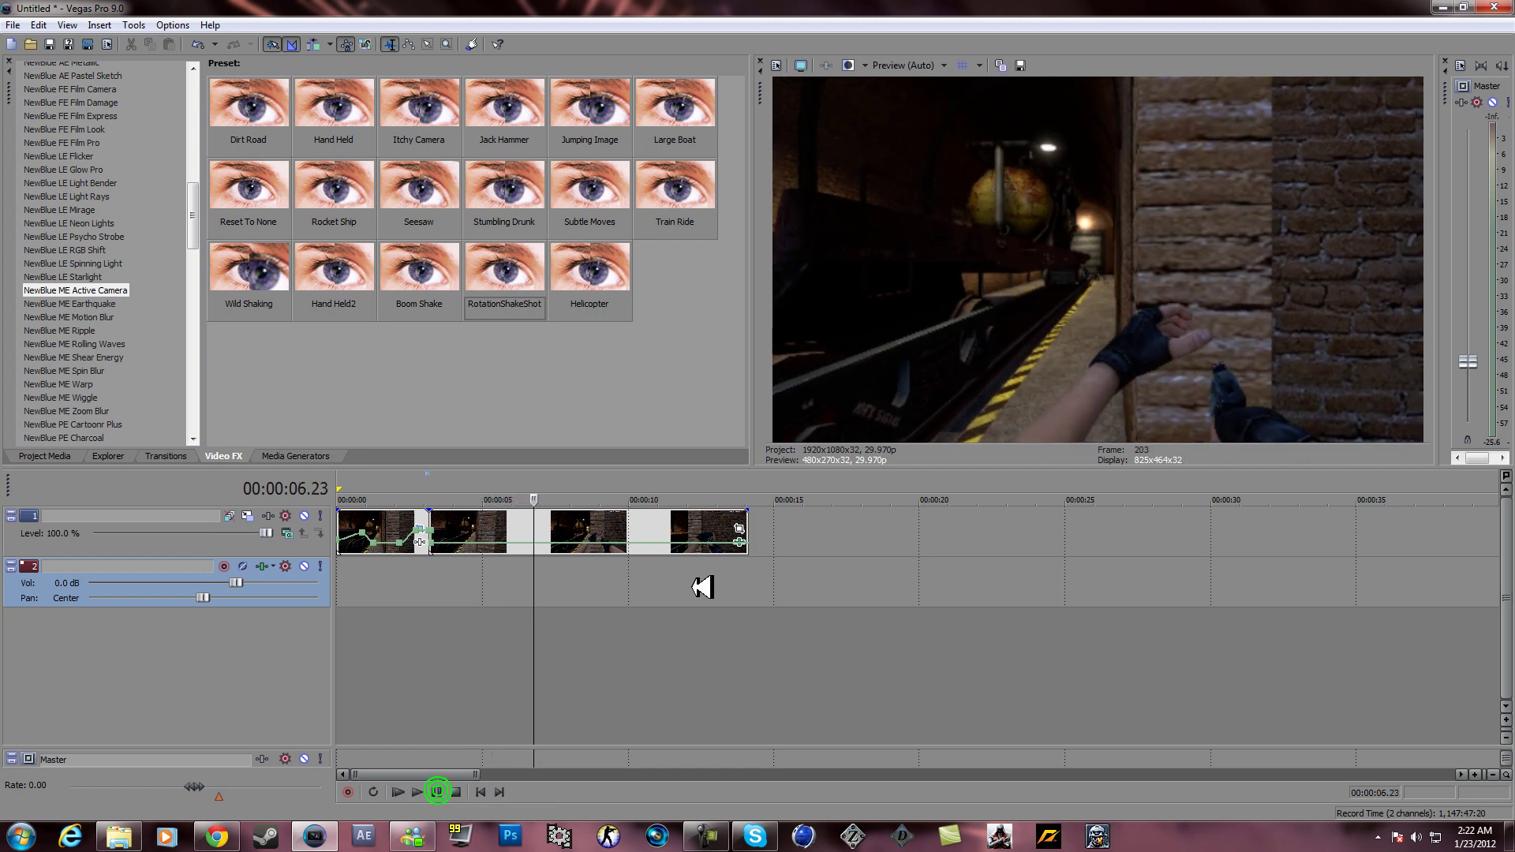
{"action": "left_click", "coordinate": [740, 530]}
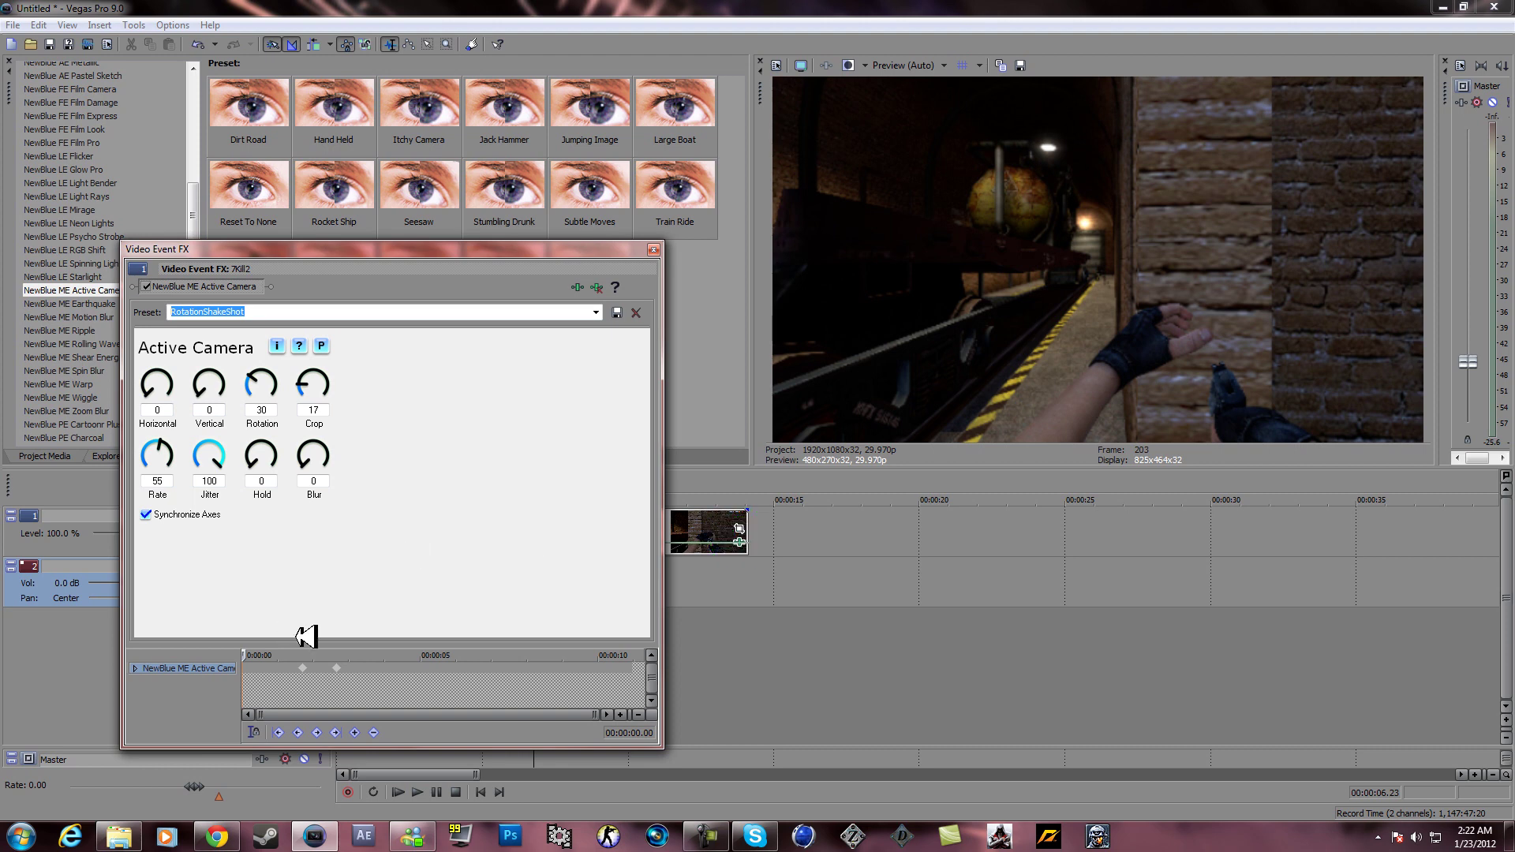
{"action": "left_click", "coordinate": [247, 670]}
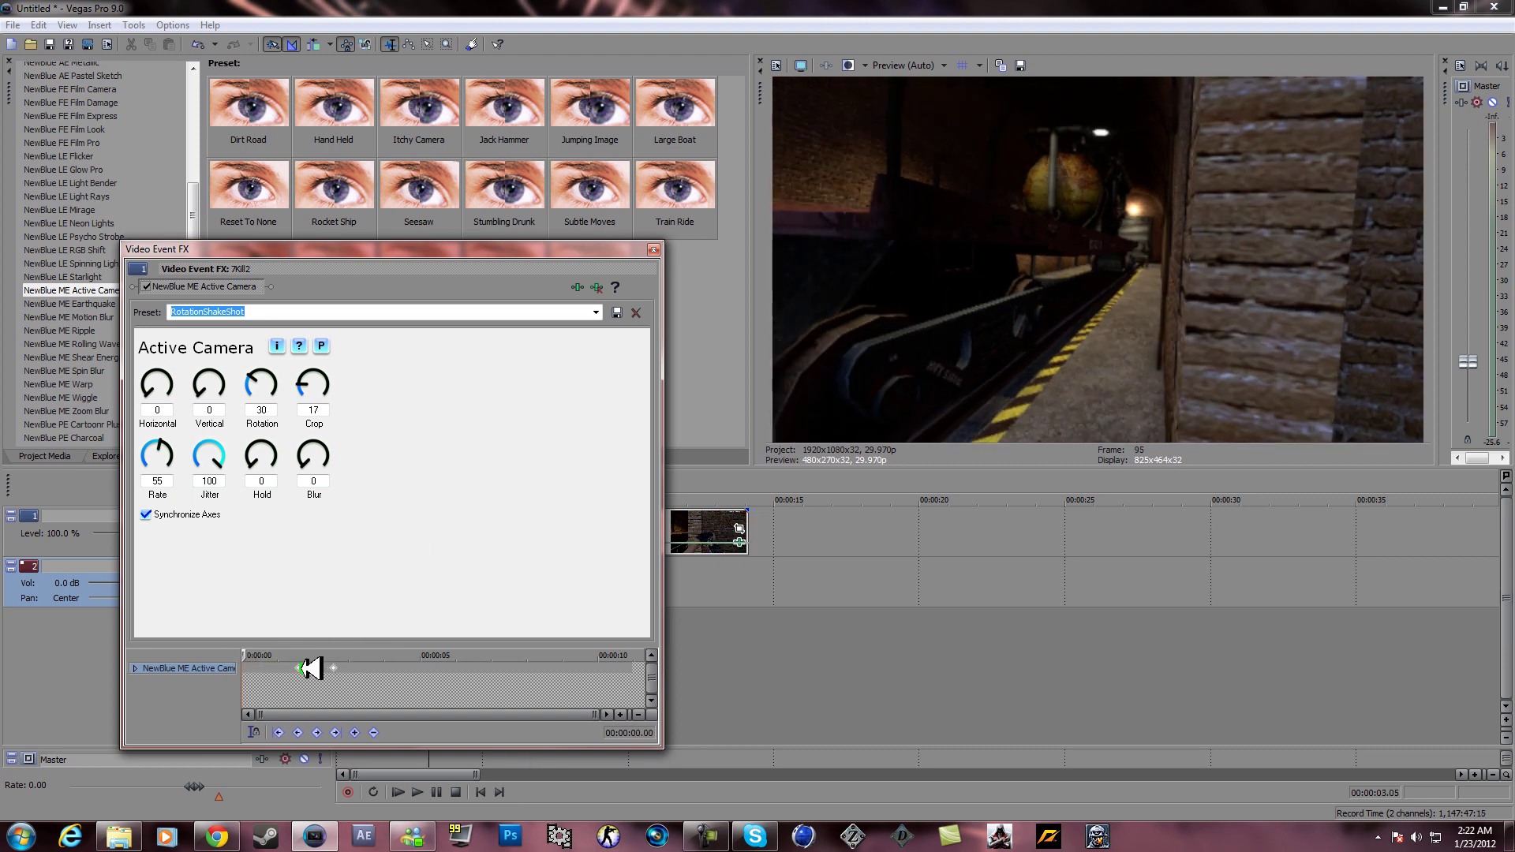
{"action": "left_click", "coordinate": [653, 249]}
Replay from the start and return the last event's shake effect to its 3.05 start
{"action": "left_click", "coordinate": [392, 792]}
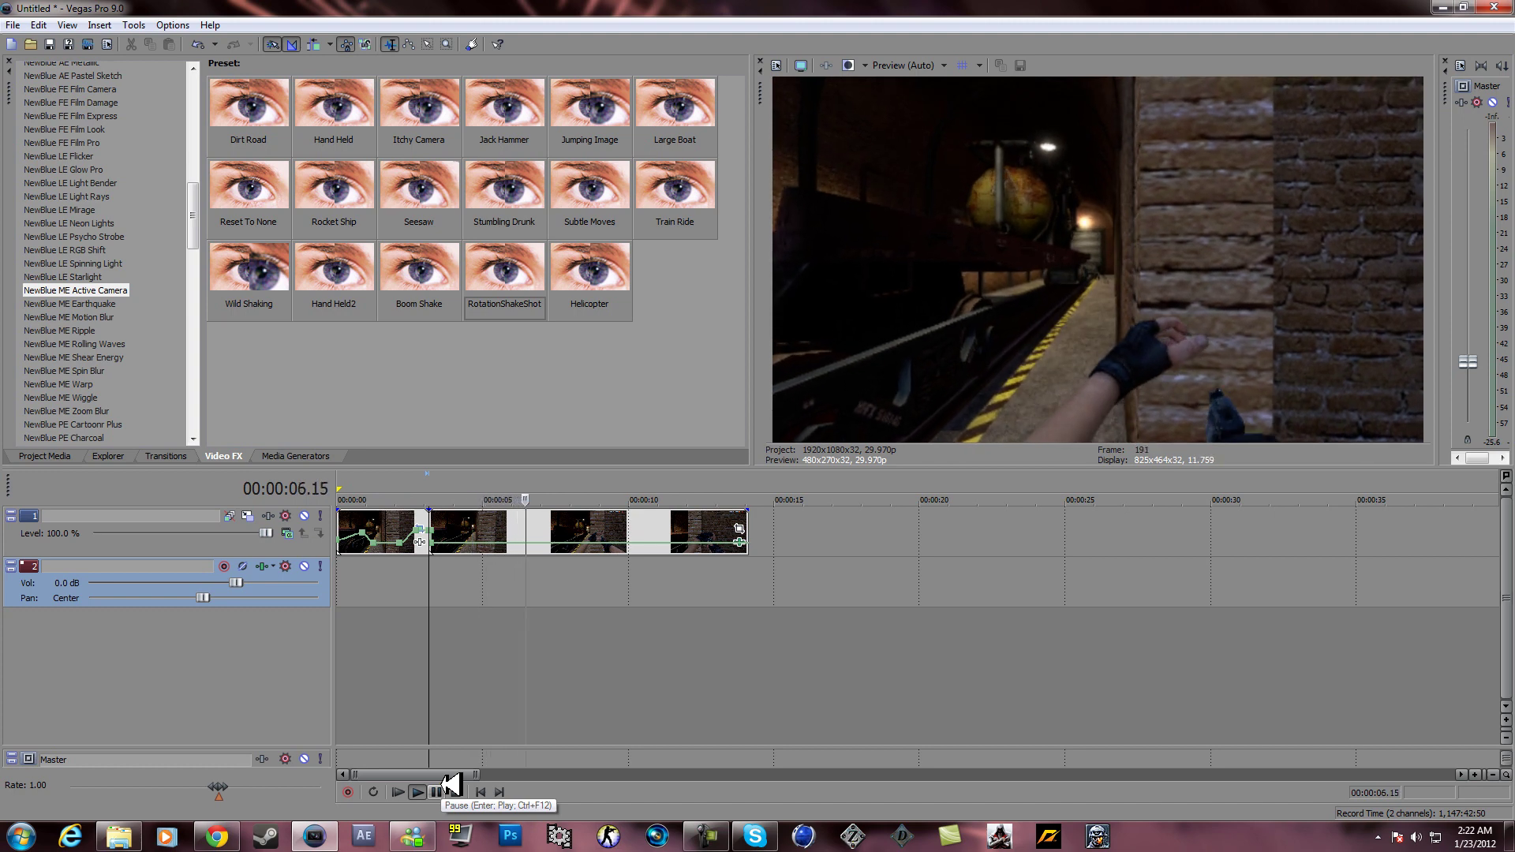
{"action": "left_click", "coordinate": [454, 791]}
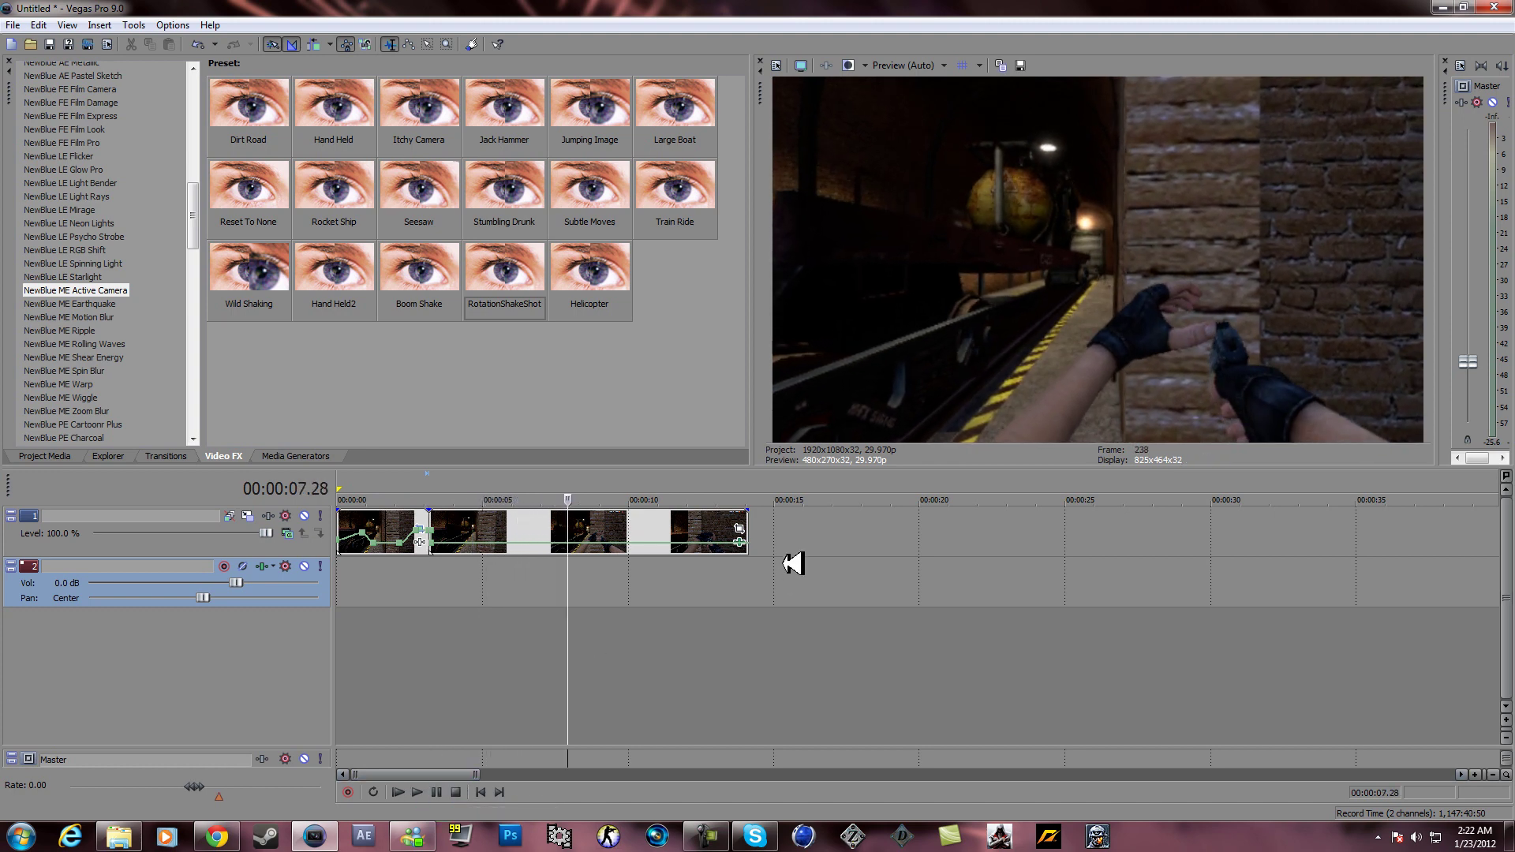
{"action": "left_click", "coordinate": [739, 531]}
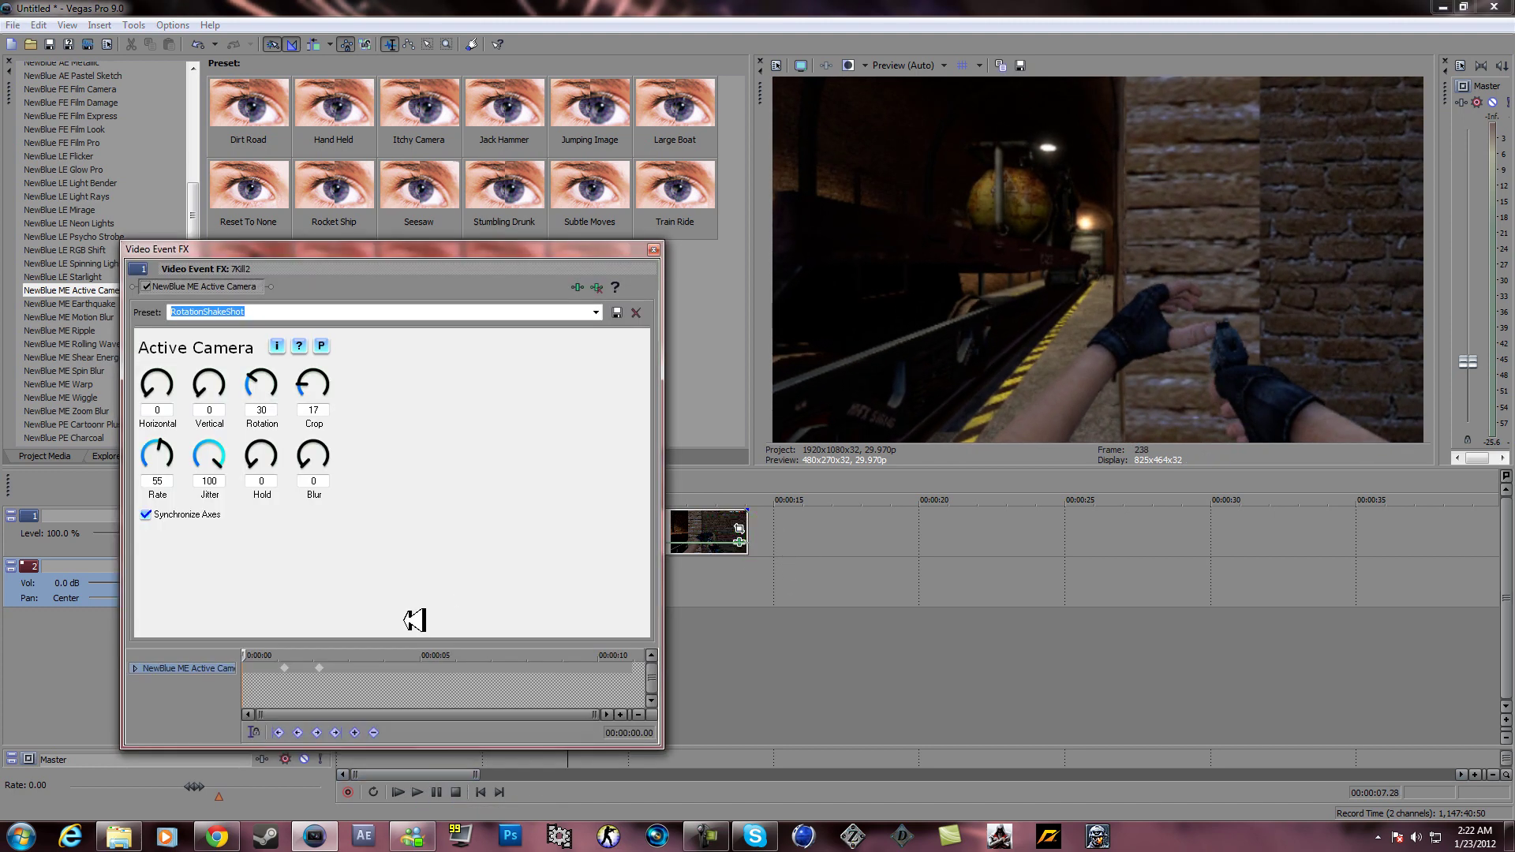
{"action": "left_click", "coordinate": [367, 668]}
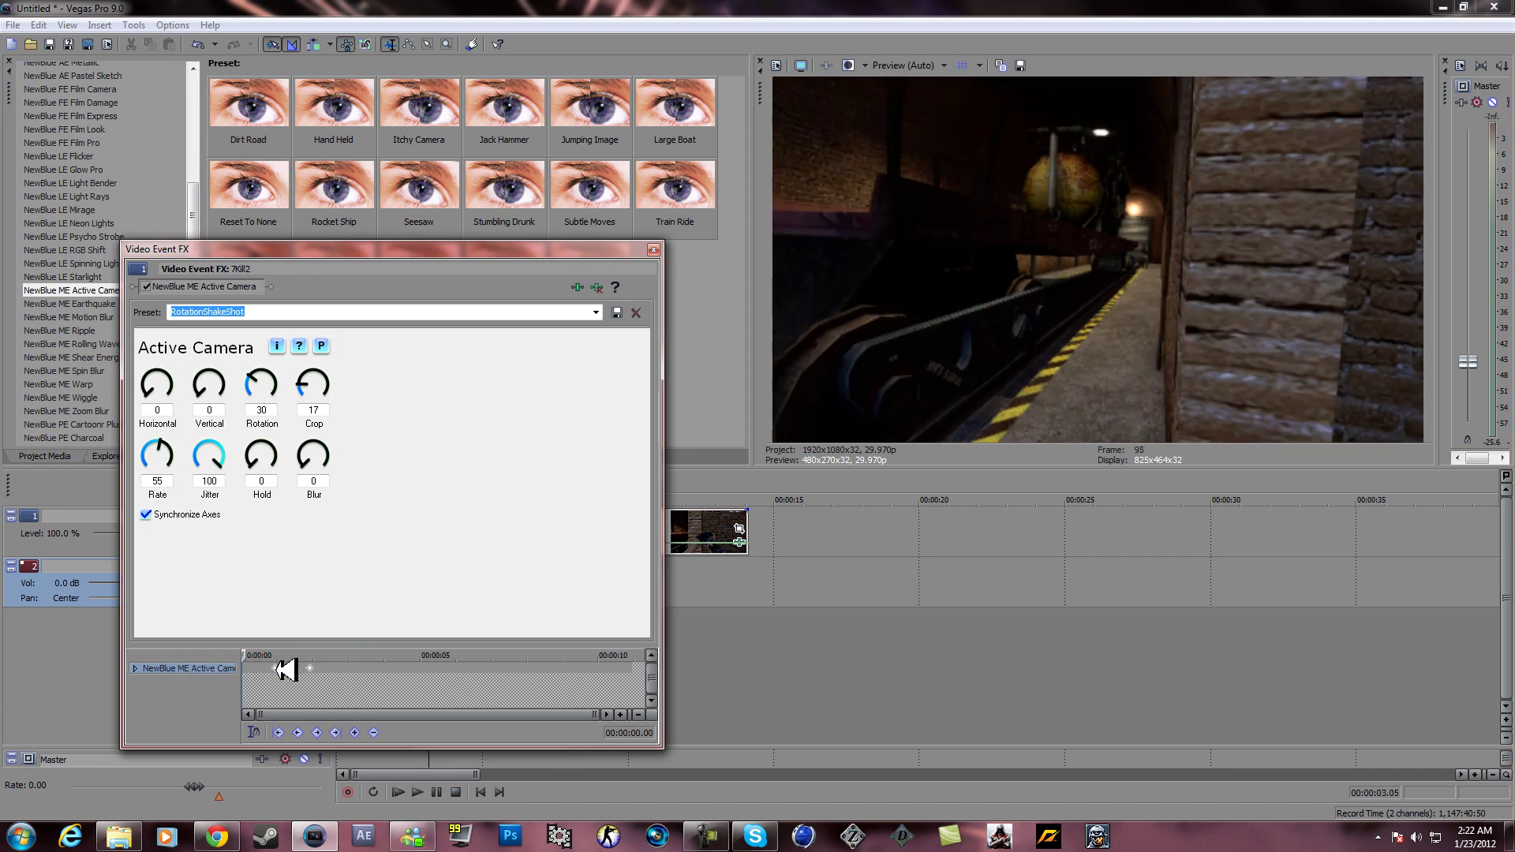
{"action": "left_click", "coordinate": [653, 250]}
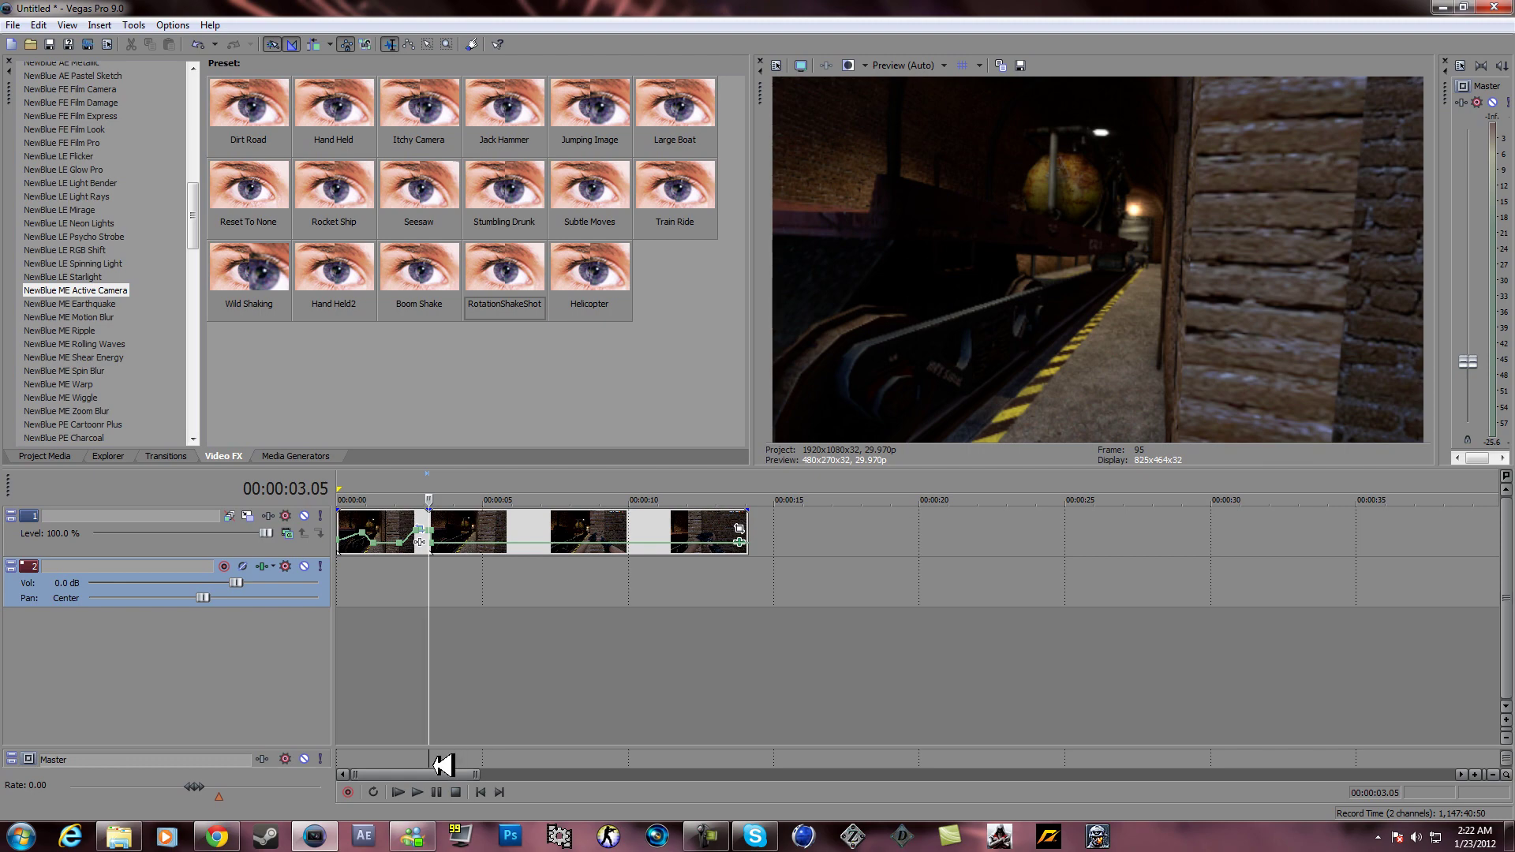
{"action": "left_click", "coordinate": [399, 793]}
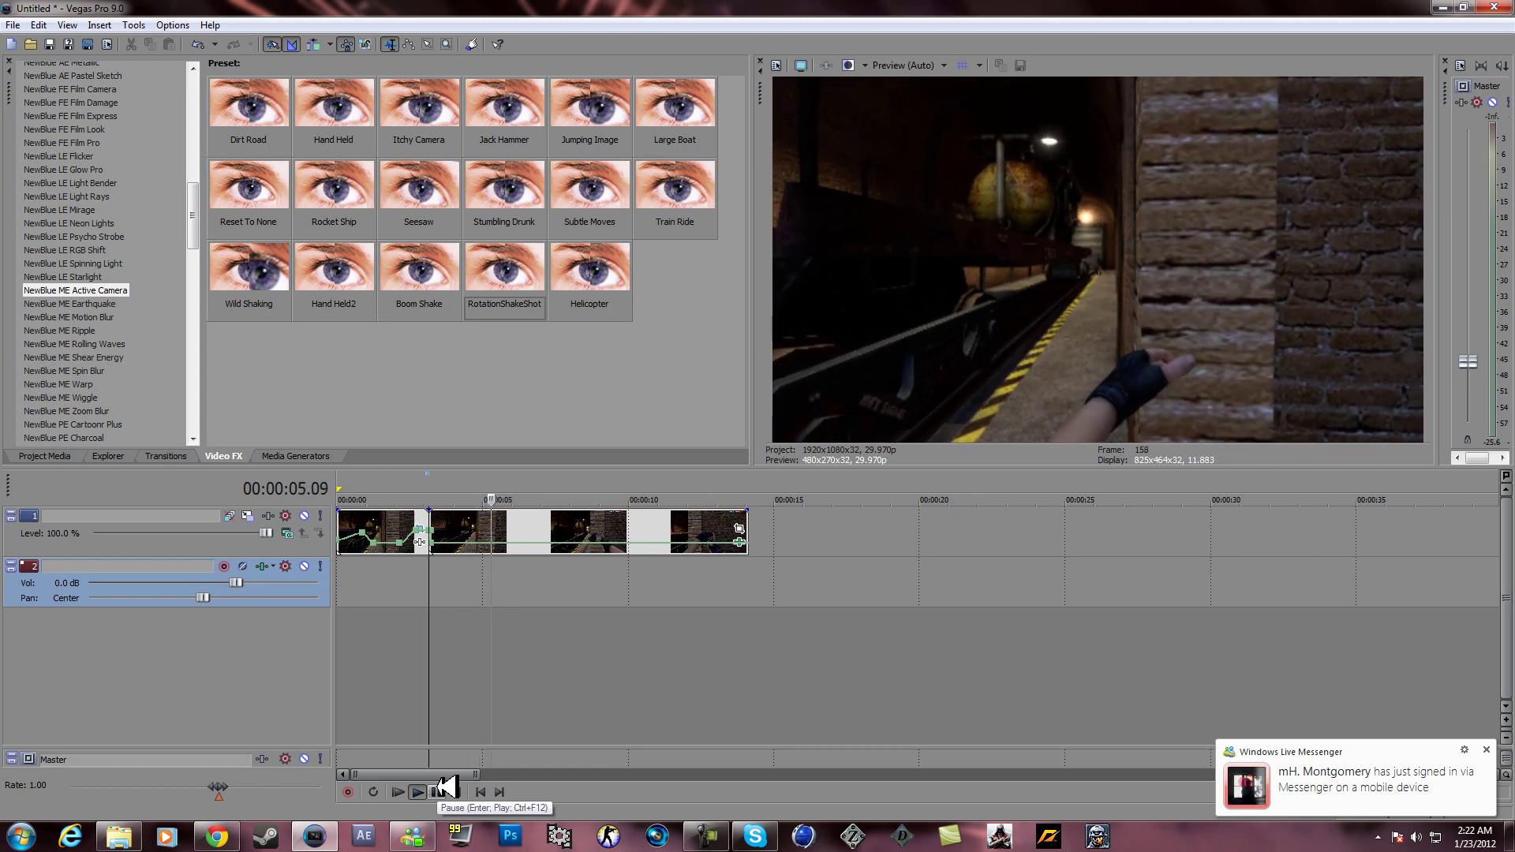
{"action": "left_click", "coordinate": [438, 792]}
{"action": "left_click_drag", "start_coordinate": [479, 774], "coordinate": [457, 769]}
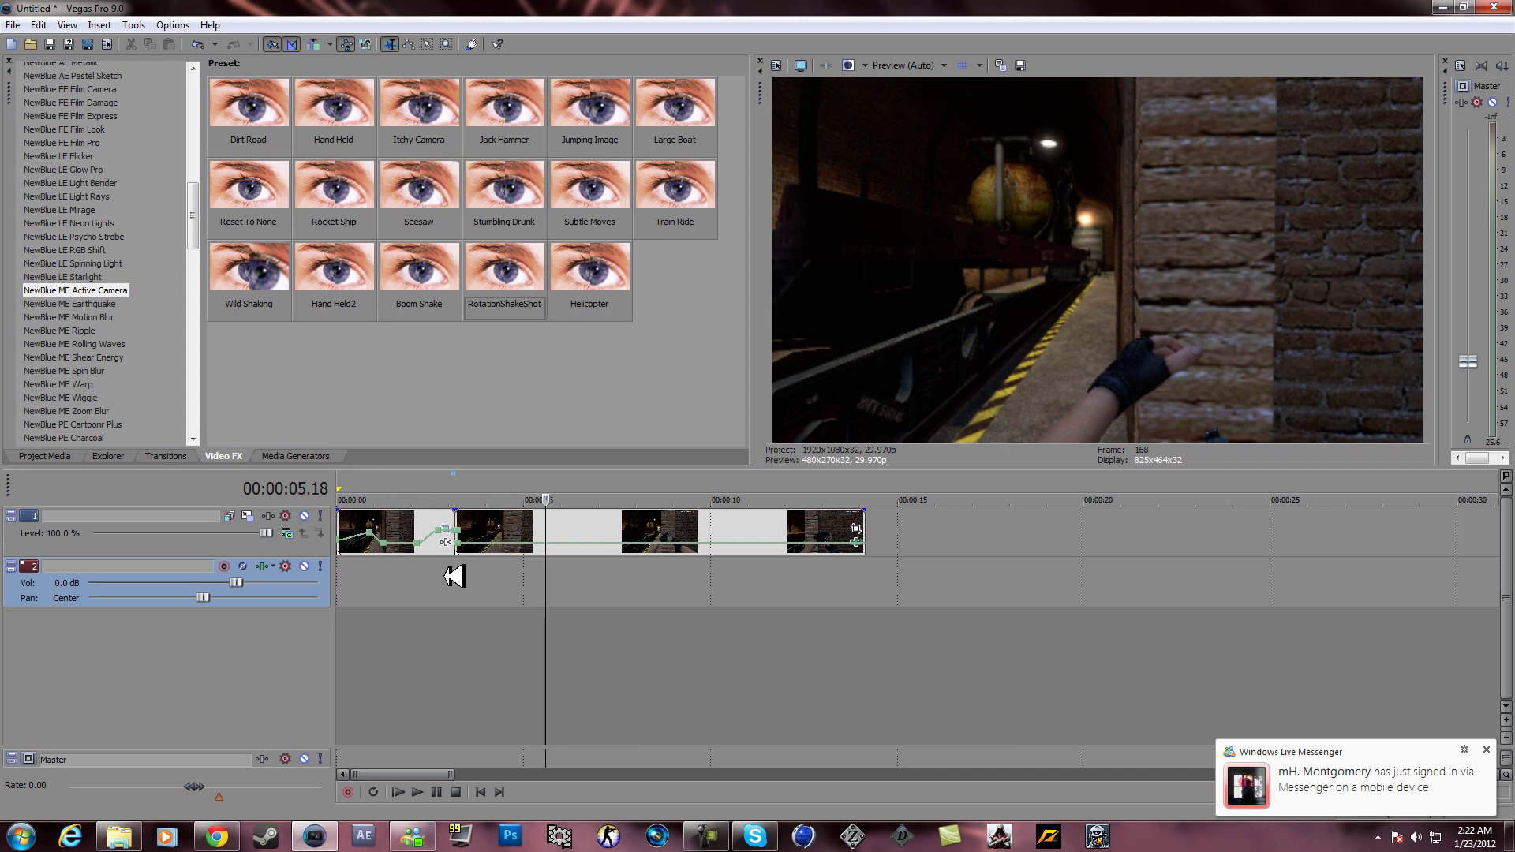
{"action": "left_click", "coordinate": [454, 577]}
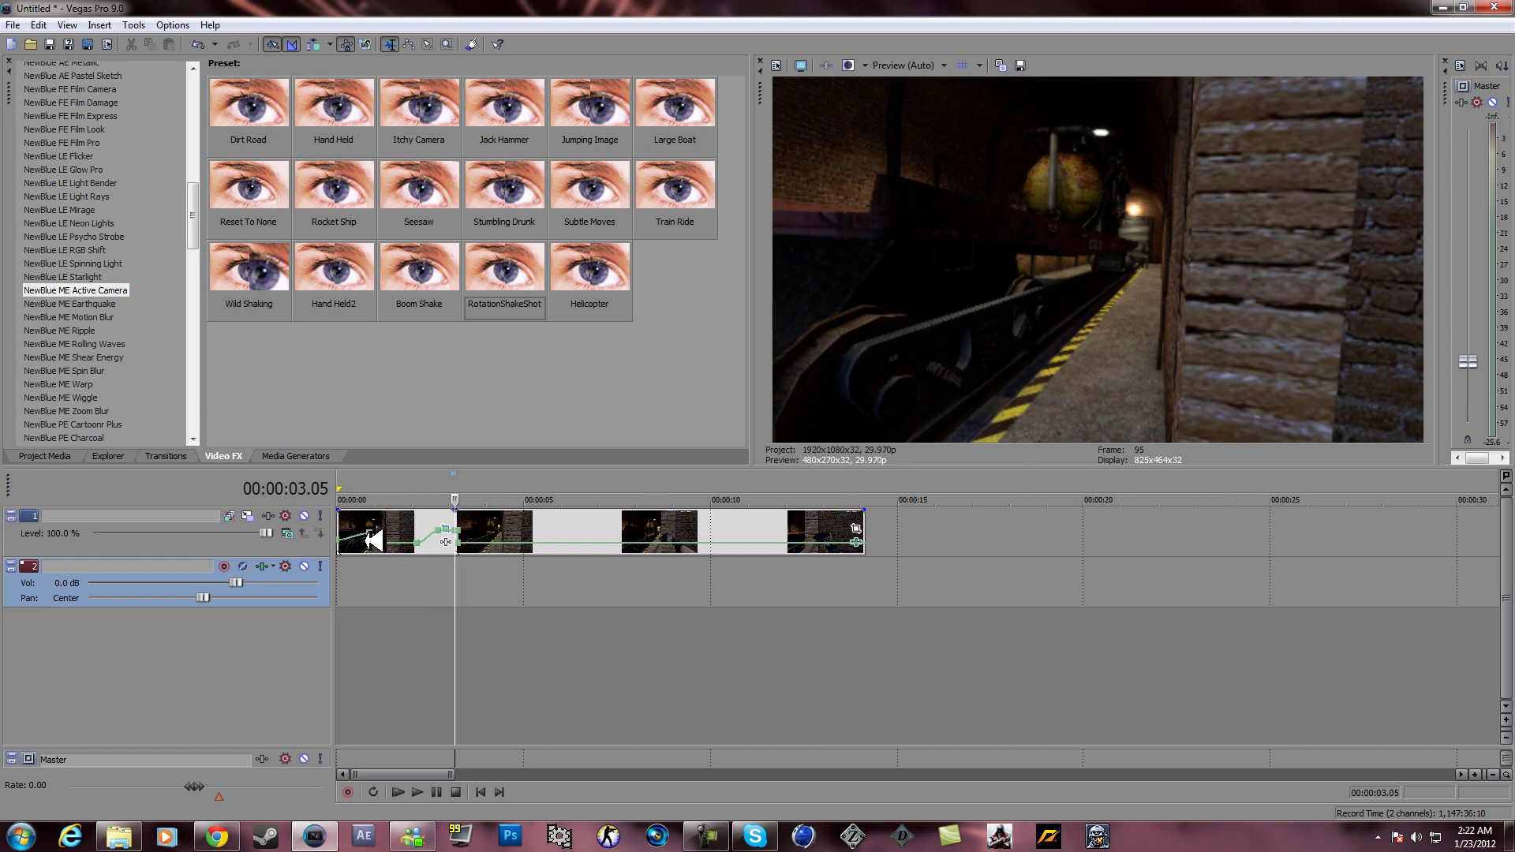
{"action": "scroll", "coordinate": [102, 315], "scroll_direction": "up", "scroll_amount": 5}
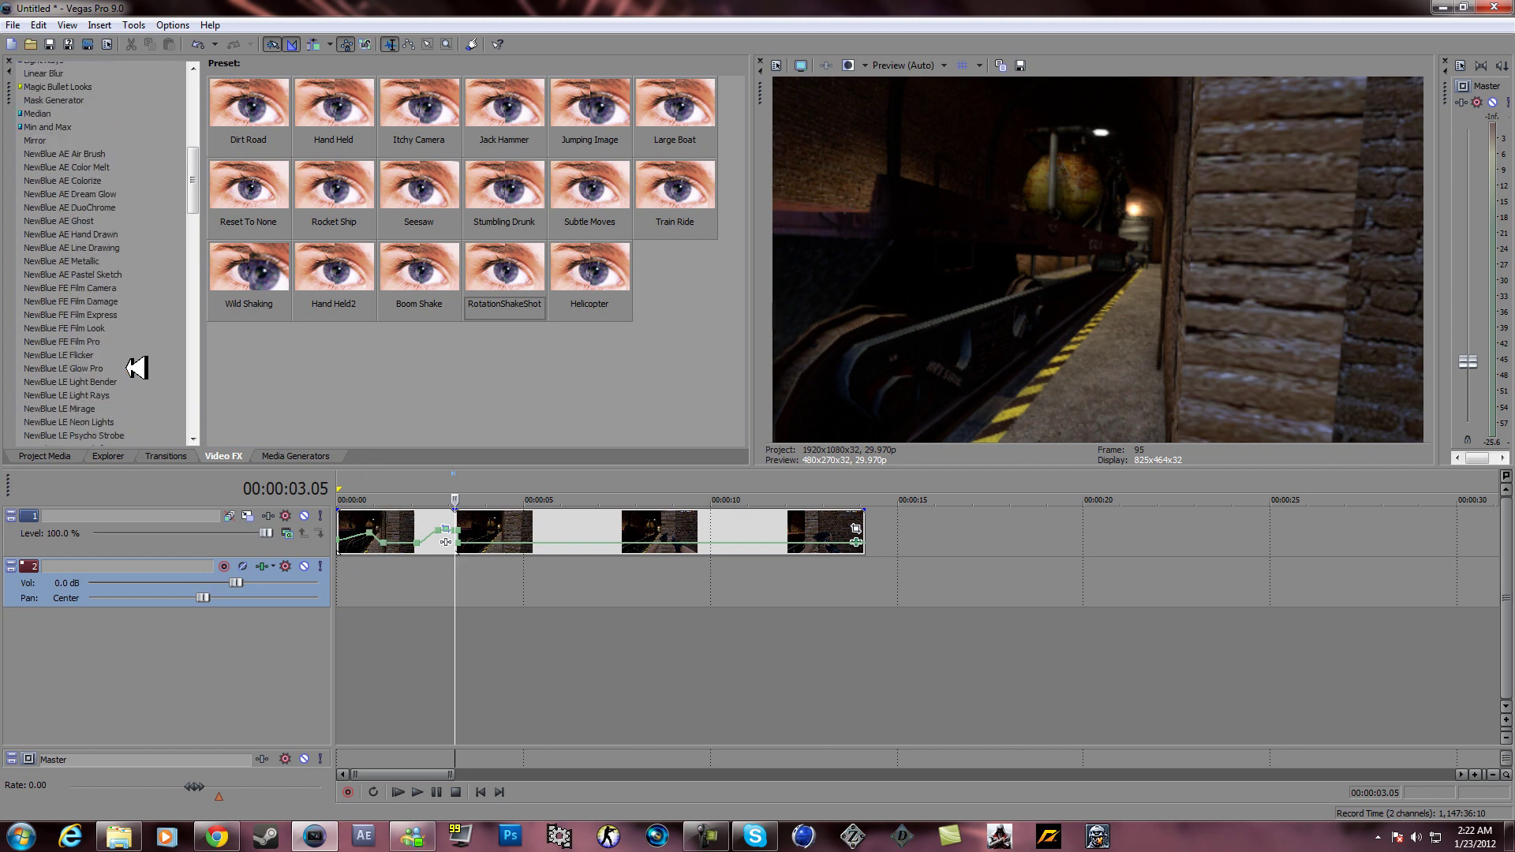
Apply Gradient Map with the Reset to None preset to the gameplay clip
{"action": "scroll", "coordinate": [136, 368], "scroll_direction": "up", "scroll_amount": 10}
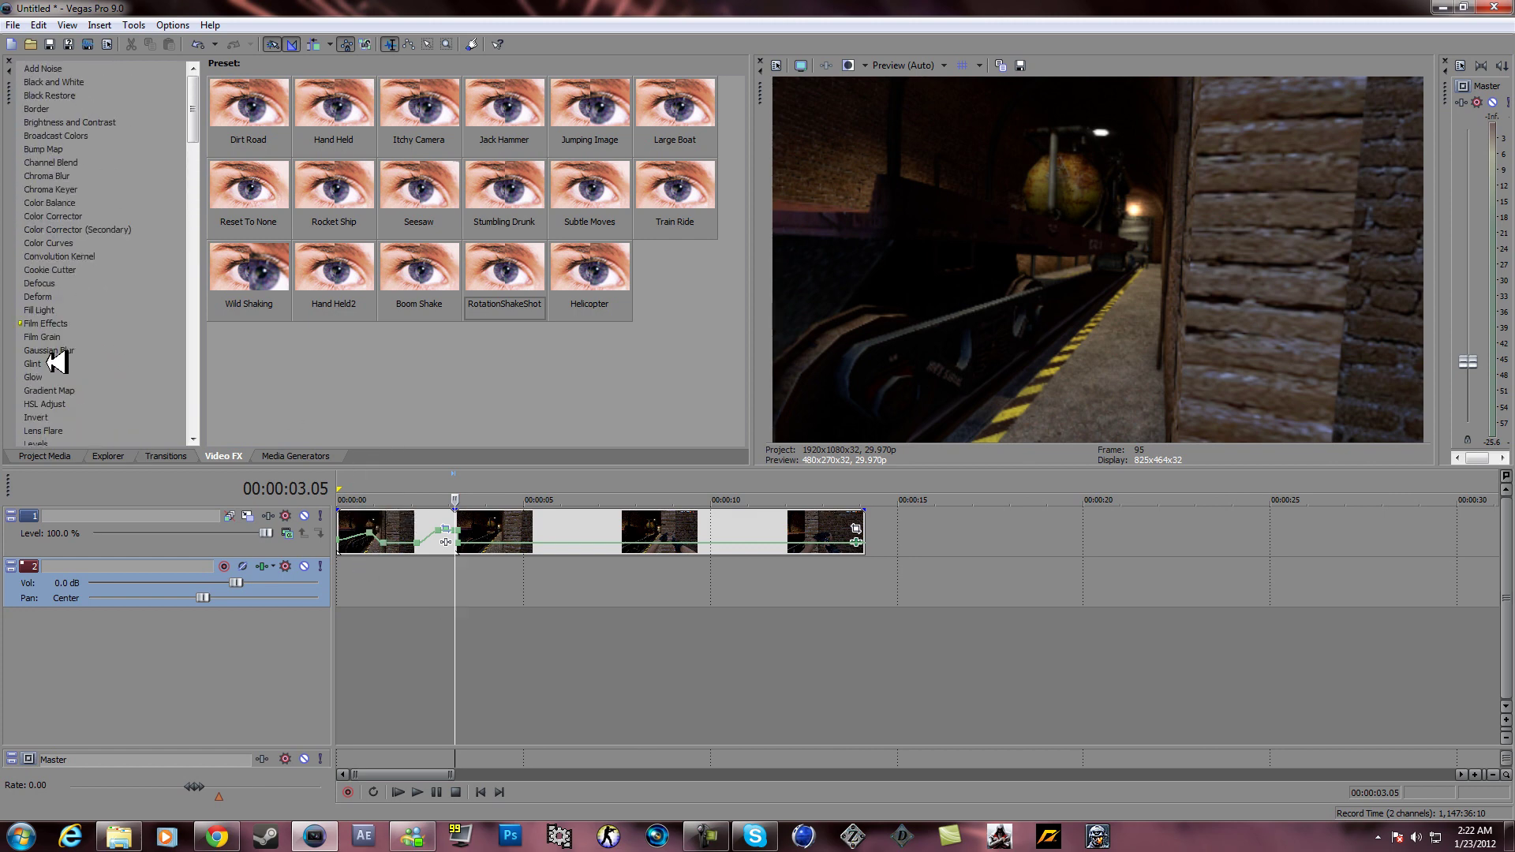
{"action": "left_click", "coordinate": [49, 350]}
{"action": "left_click", "coordinate": [51, 390]}
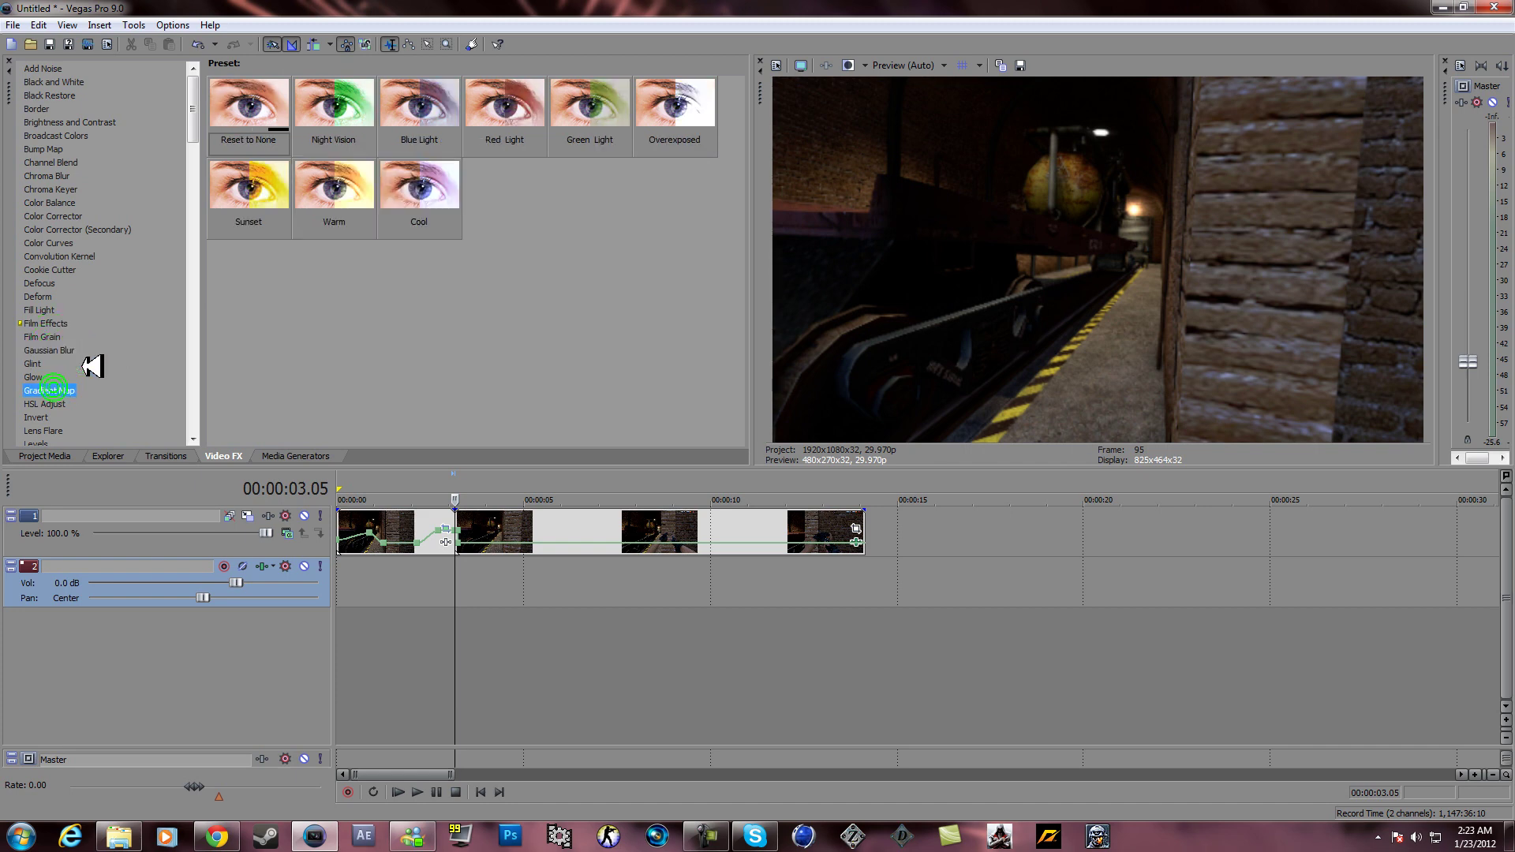
{"action": "left_click_drag", "start_coordinate": [261, 88], "coordinate": [564, 514]}
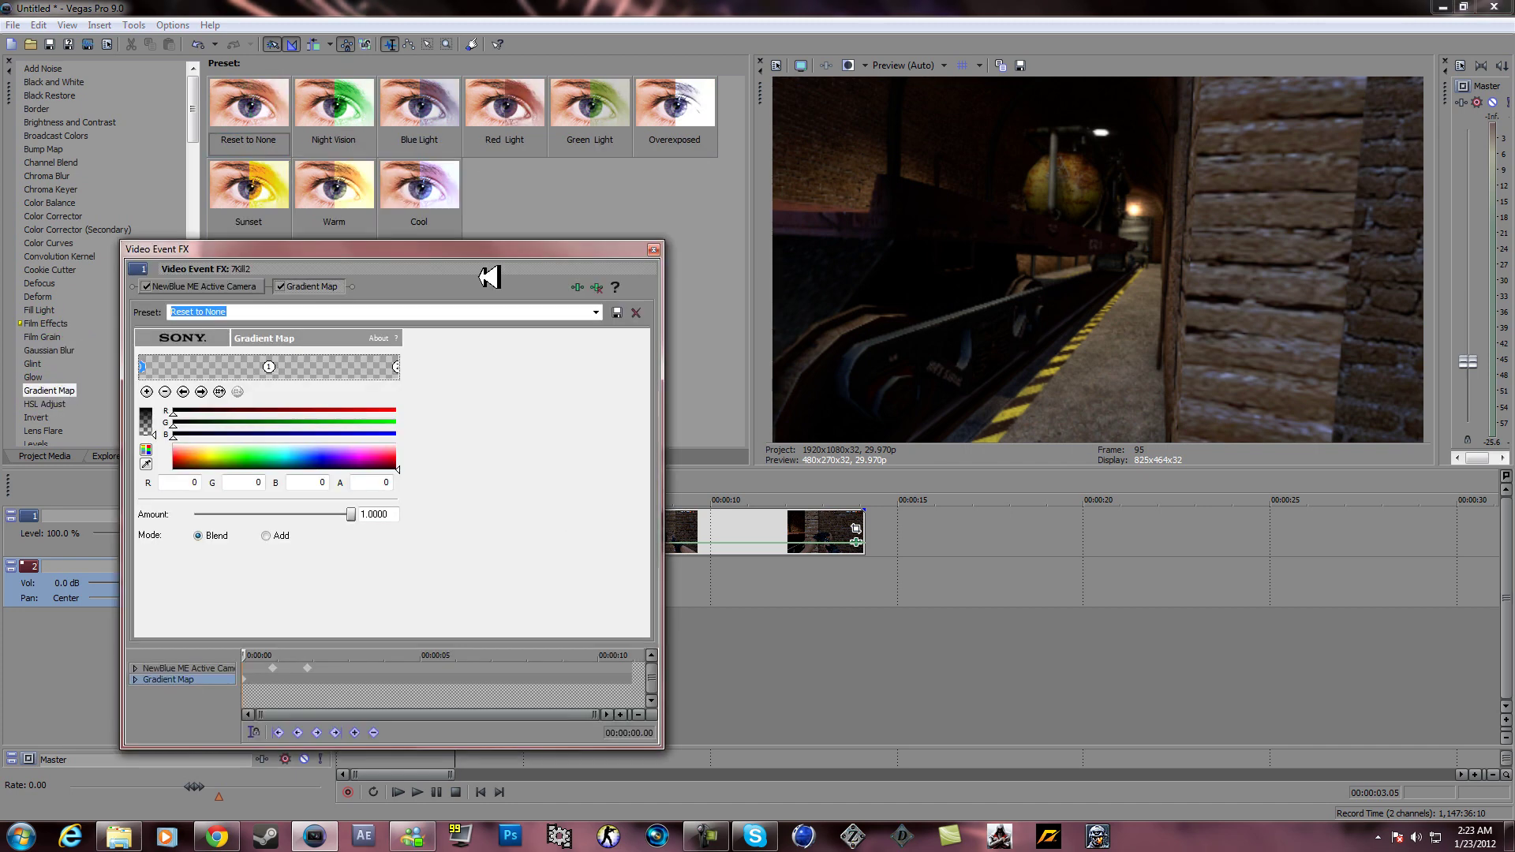
{"action": "left_click", "coordinate": [654, 249]}
Apply Bump Map with the Reset To None preset to the same clip
{"action": "left_click", "coordinate": [79, 134]}
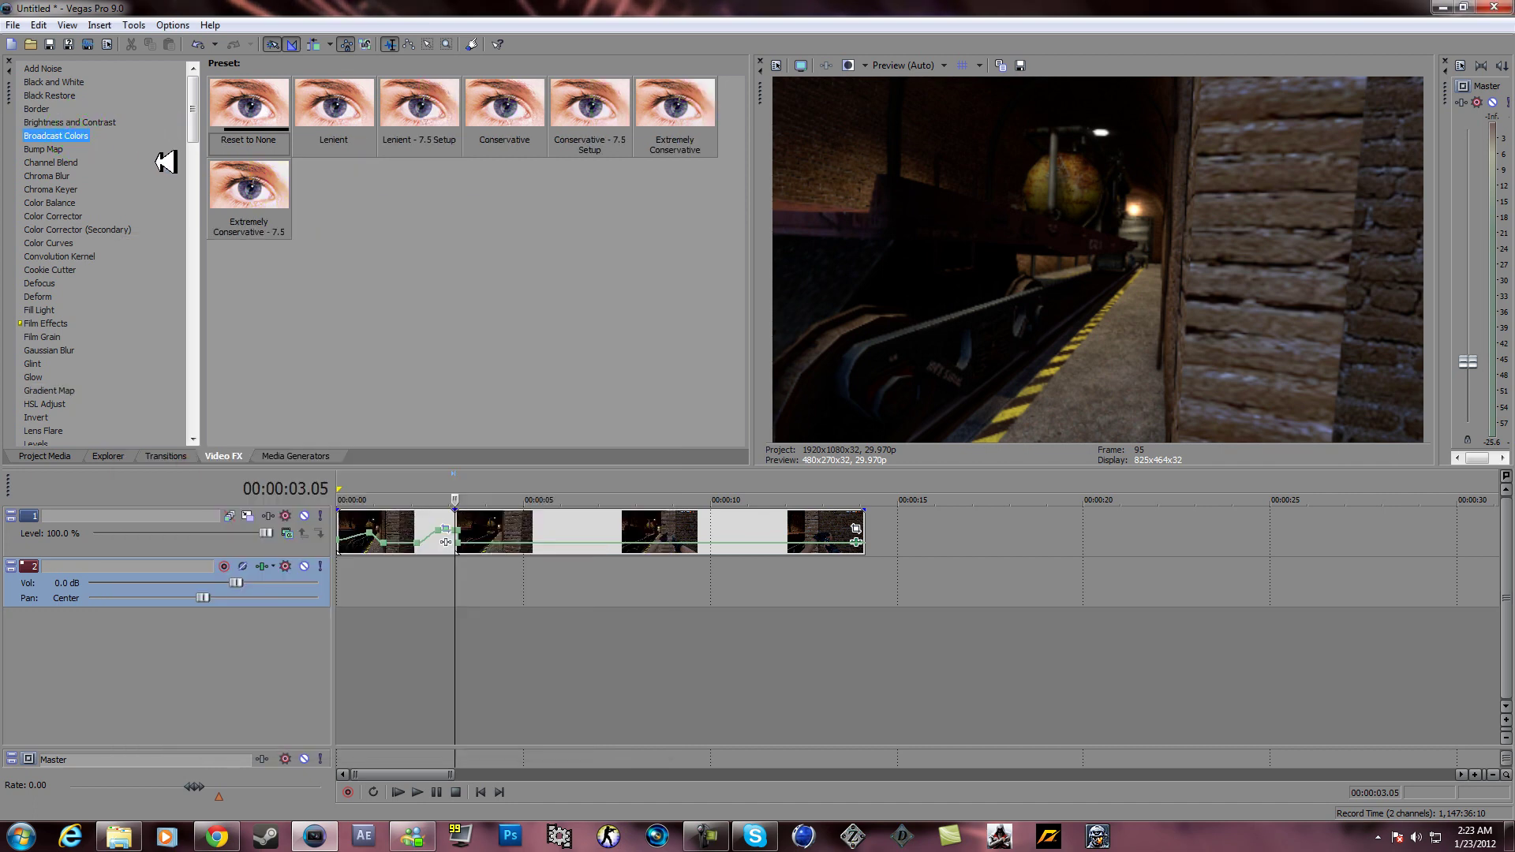
{"action": "key", "text": "Down"}
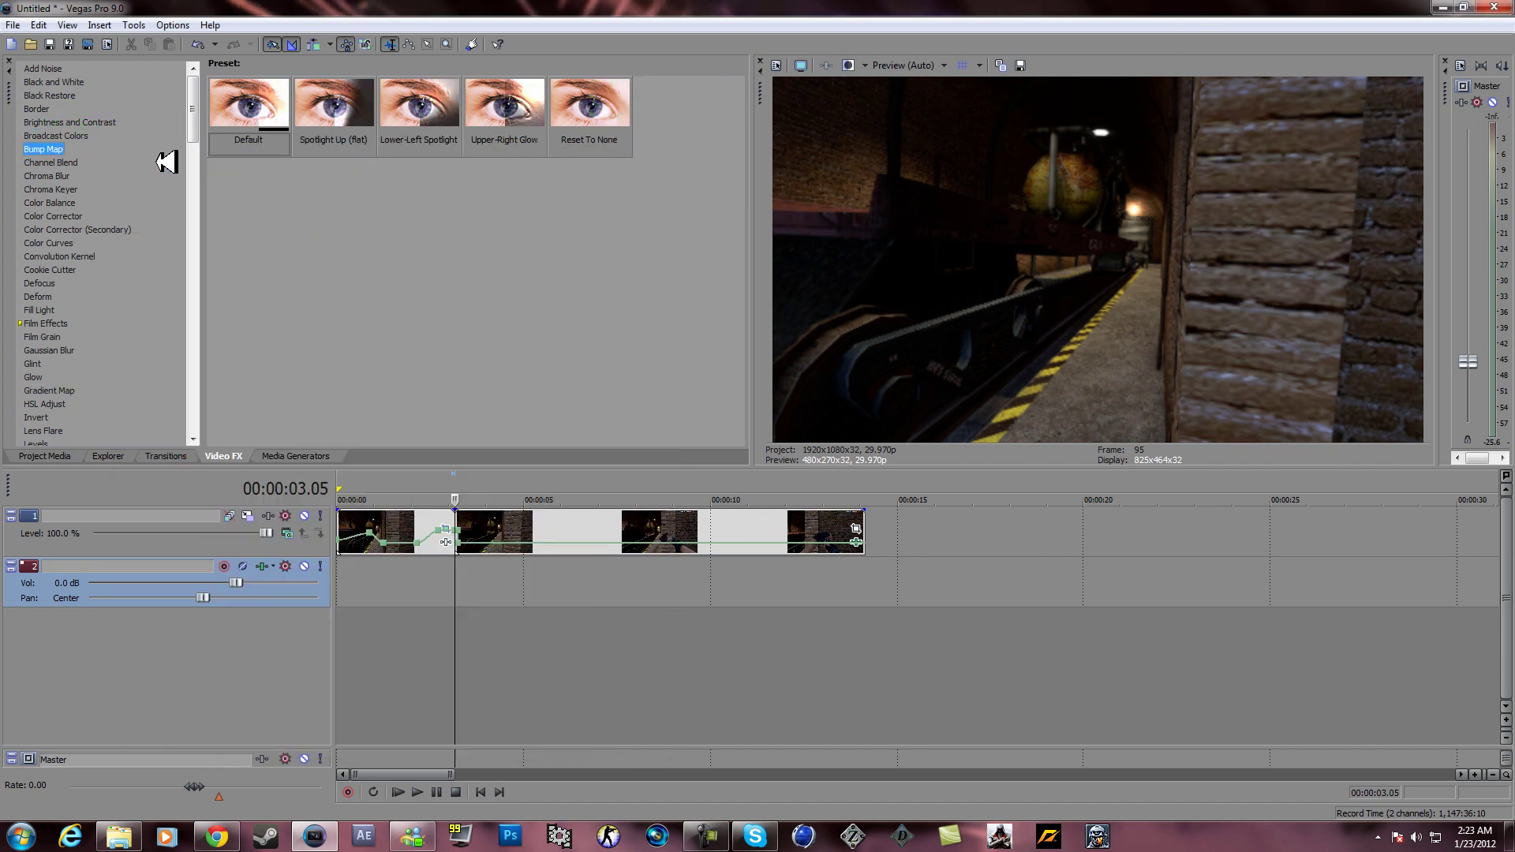
{"action": "left_click", "coordinate": [243, 118]}
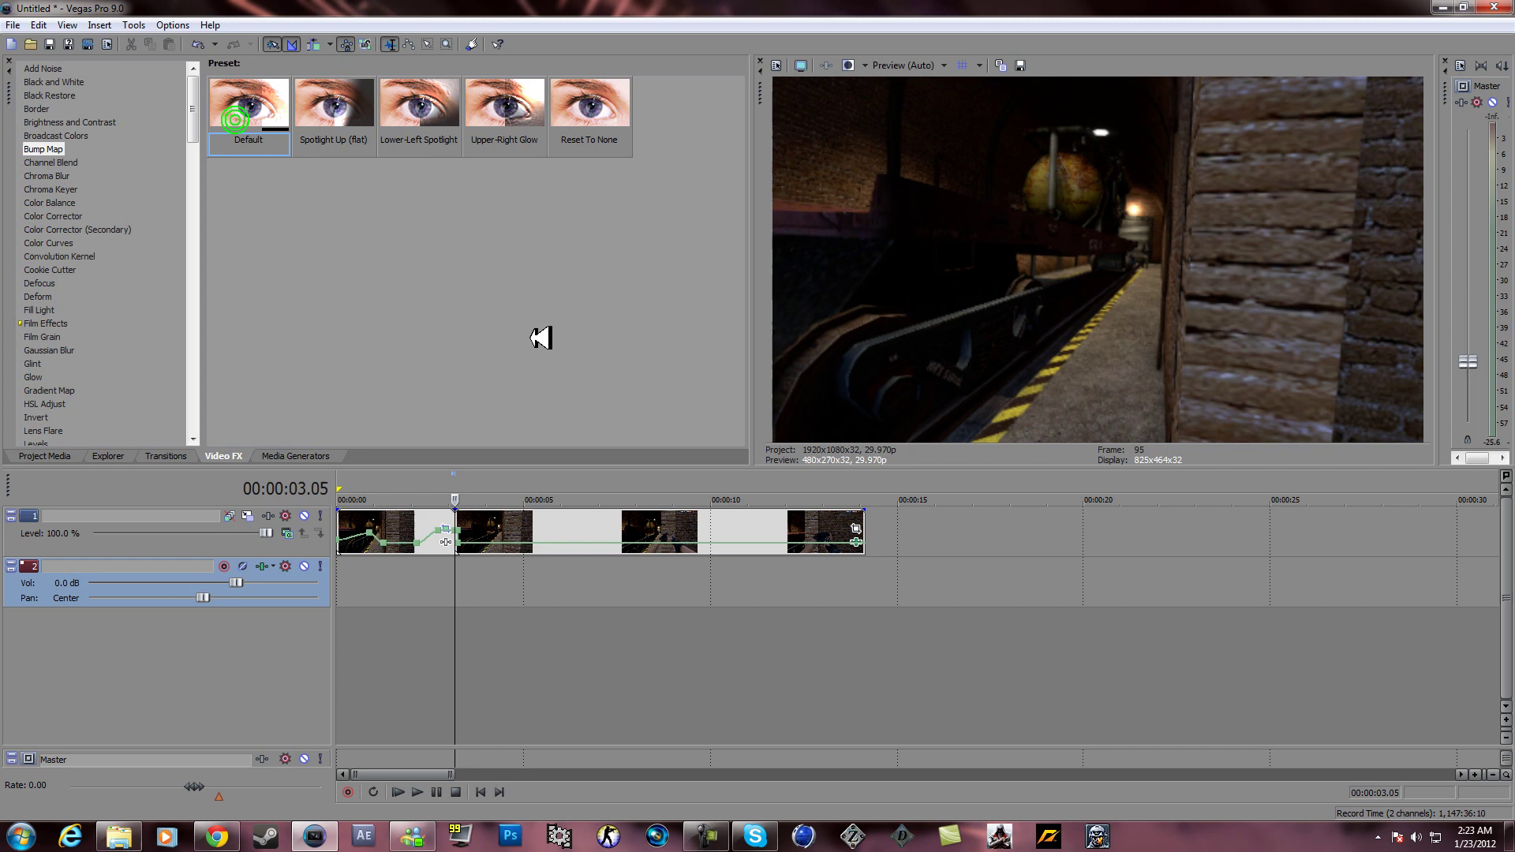
{"action": "left_click", "coordinate": [576, 99]}
{"action": "left_click_drag", "start_coordinate": [598, 525], "coordinate": [597, 526]}
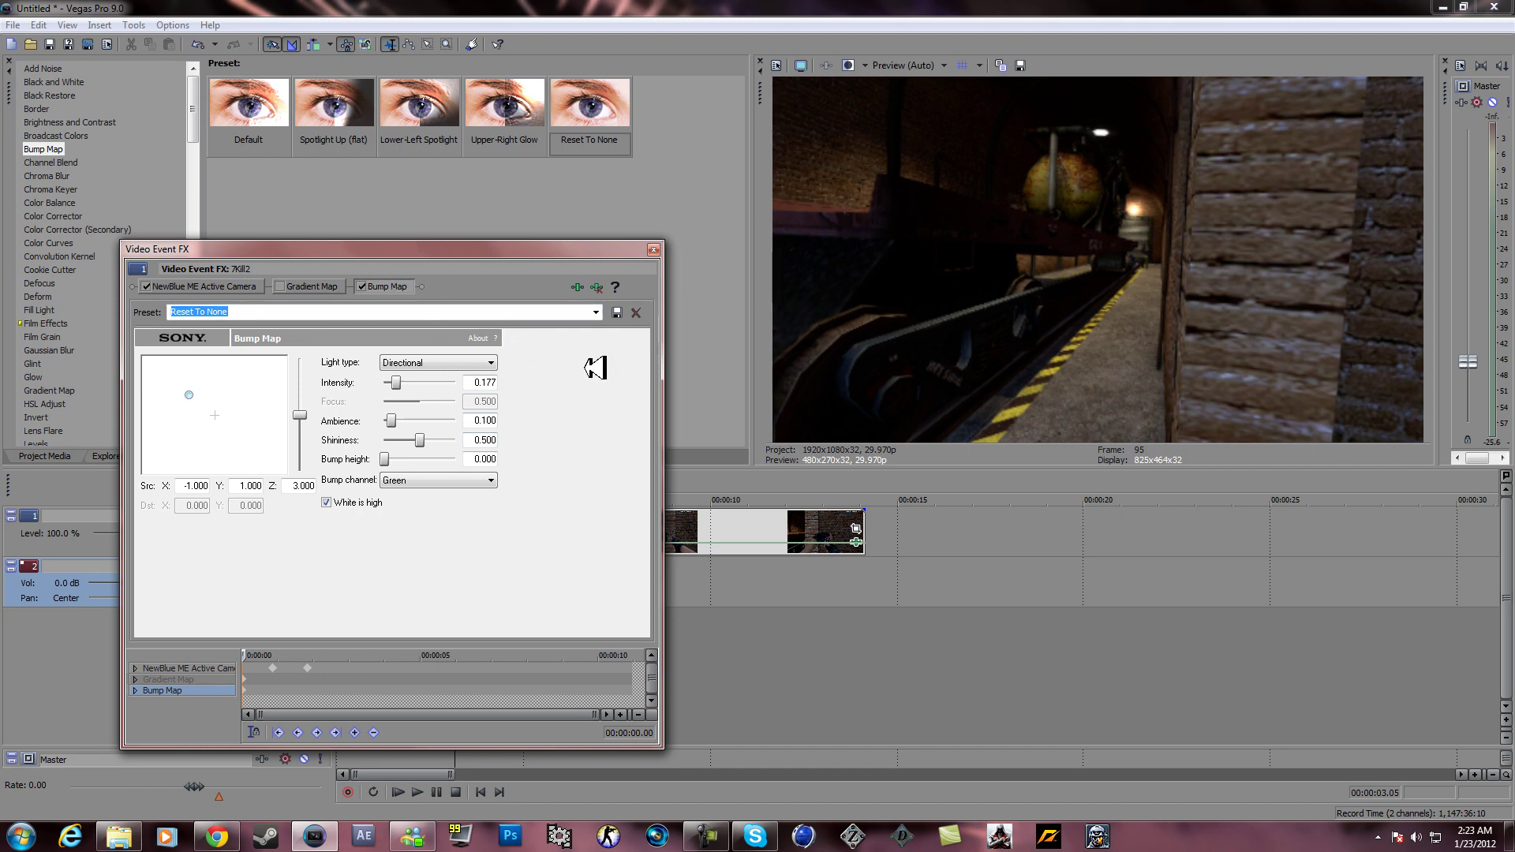
Keep Bump Map on Reset To None, set Z to 3.169 and starting Intensity to 0.800
{"action": "left_click", "coordinate": [596, 313]}
{"action": "left_click", "coordinate": [545, 327]}
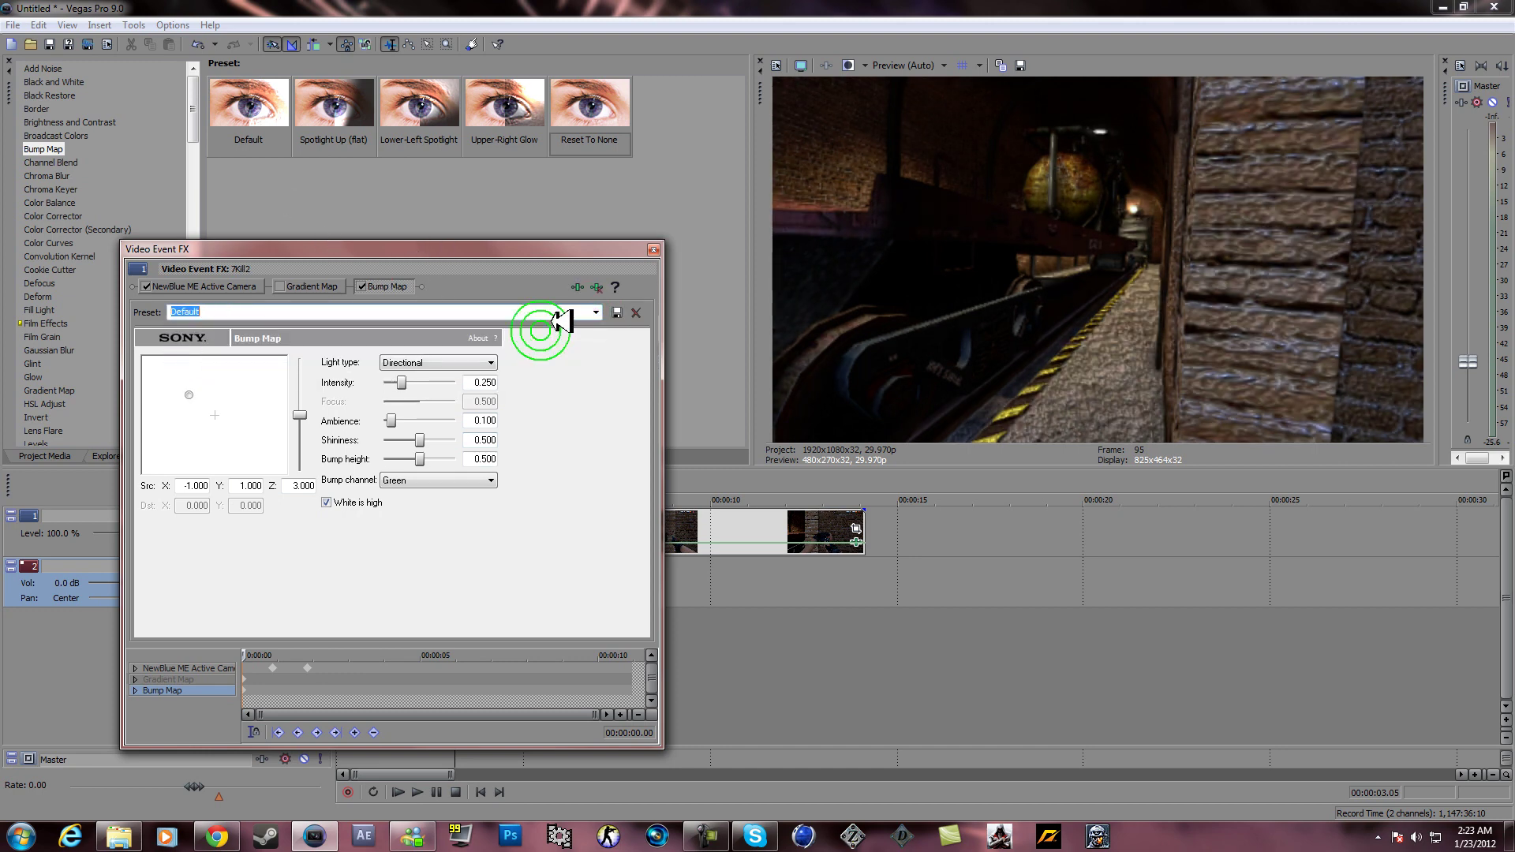
{"action": "left_click", "coordinate": [600, 311]}
{"action": "left_click", "coordinate": [496, 369]}
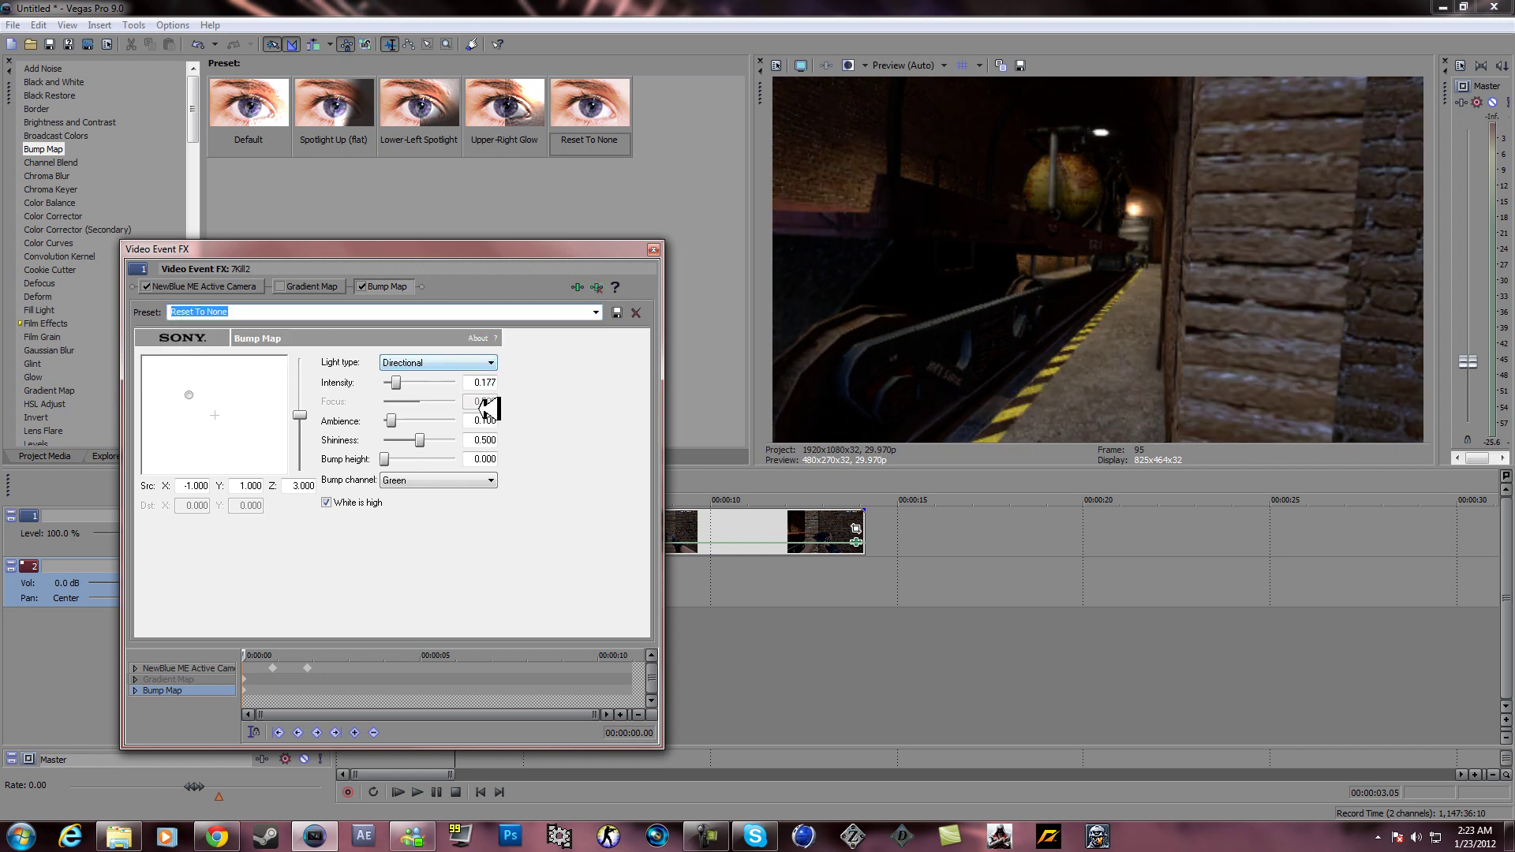
{"action": "double_click", "coordinate": [480, 382]}
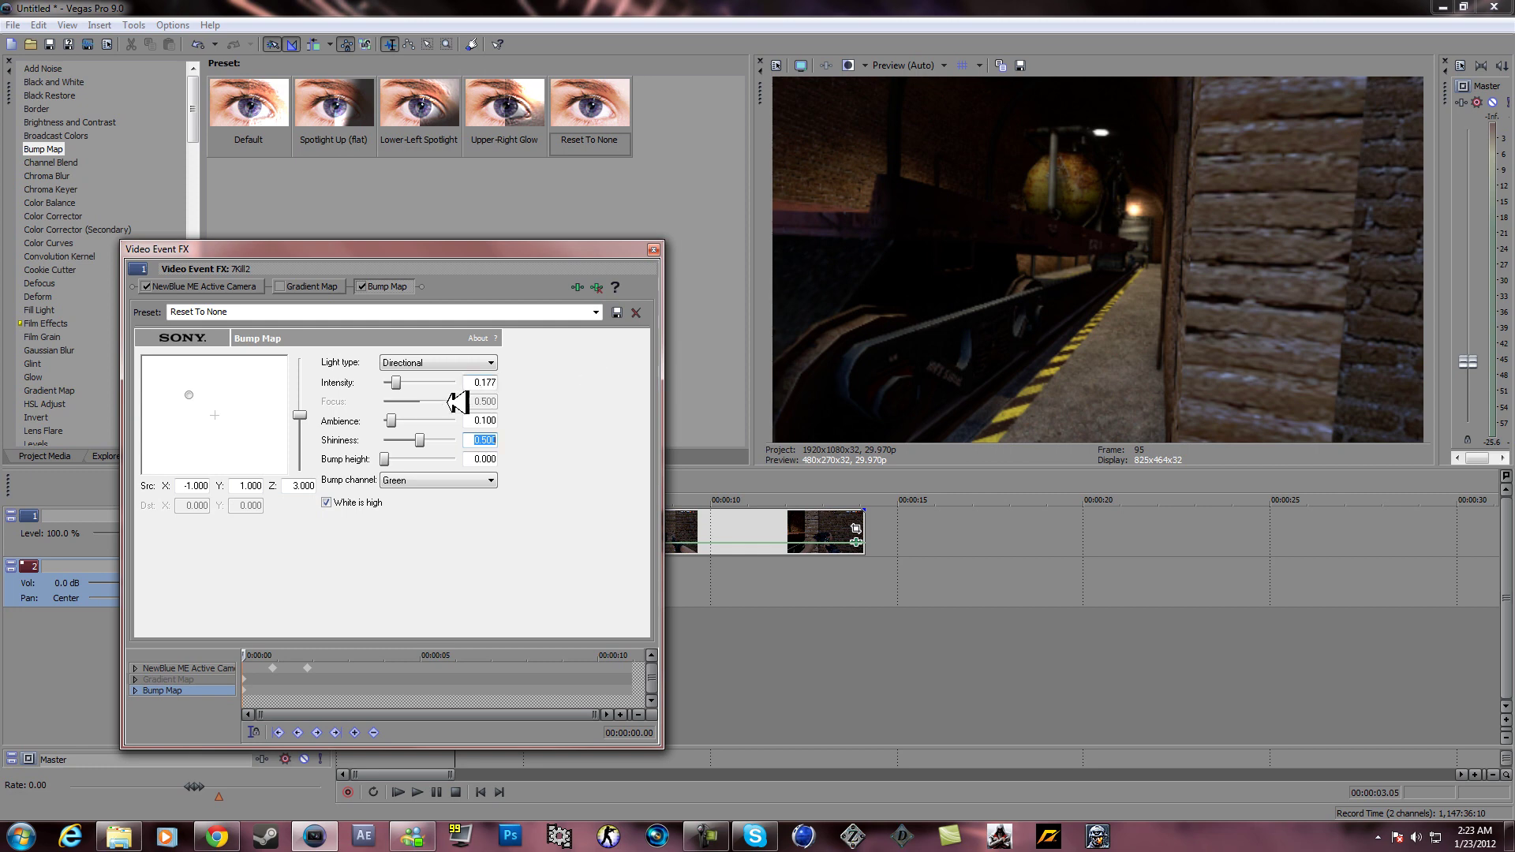
{"action": "left_click_drag", "start_coordinate": [566, 238], "coordinate": [1383, 334]}
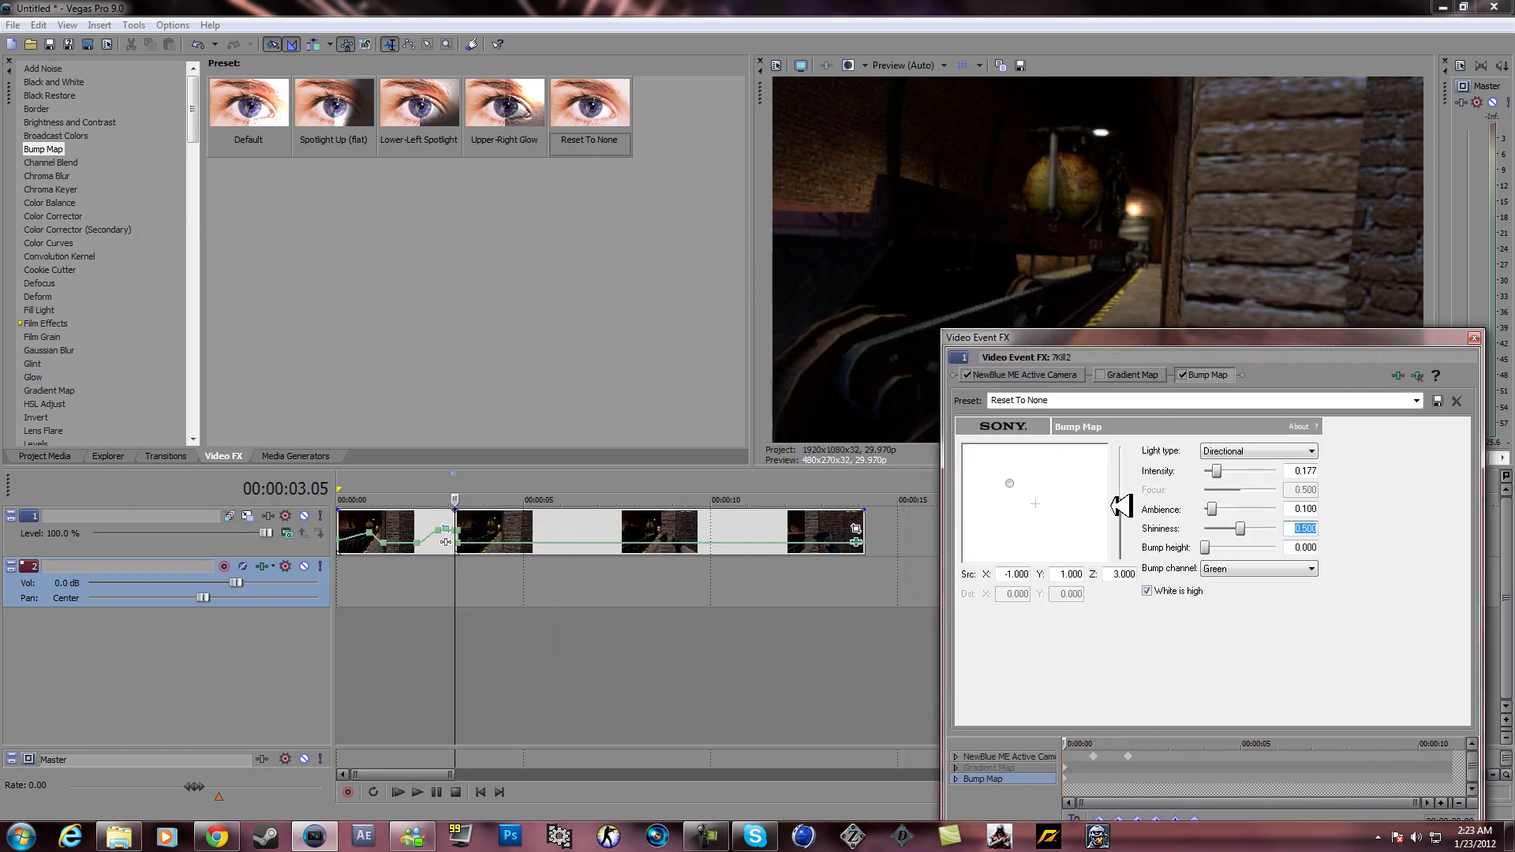
{"action": "mouse_move", "coordinate": [1125, 508]}
{"action": "left_mouse_down"}
{"action": "mouse_move", "coordinate": [1133, 468]}
{"action": "mouse_move", "coordinate": [1120, 502]}
{"action": "left_mouse_up"}
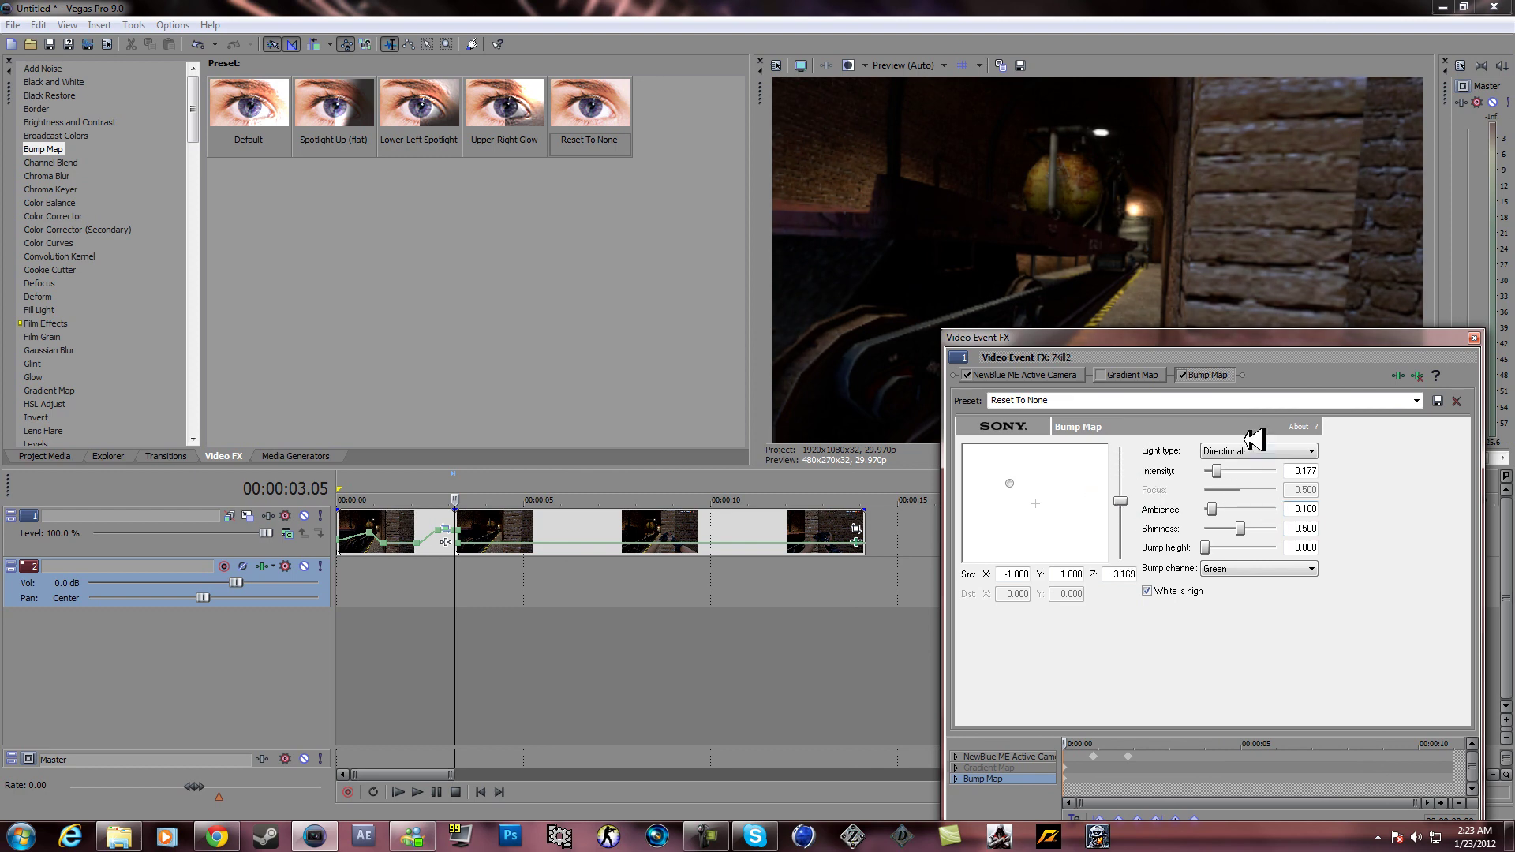
{"action": "left_click_drag", "start_coordinate": [1222, 471], "coordinate": [1267, 468]}
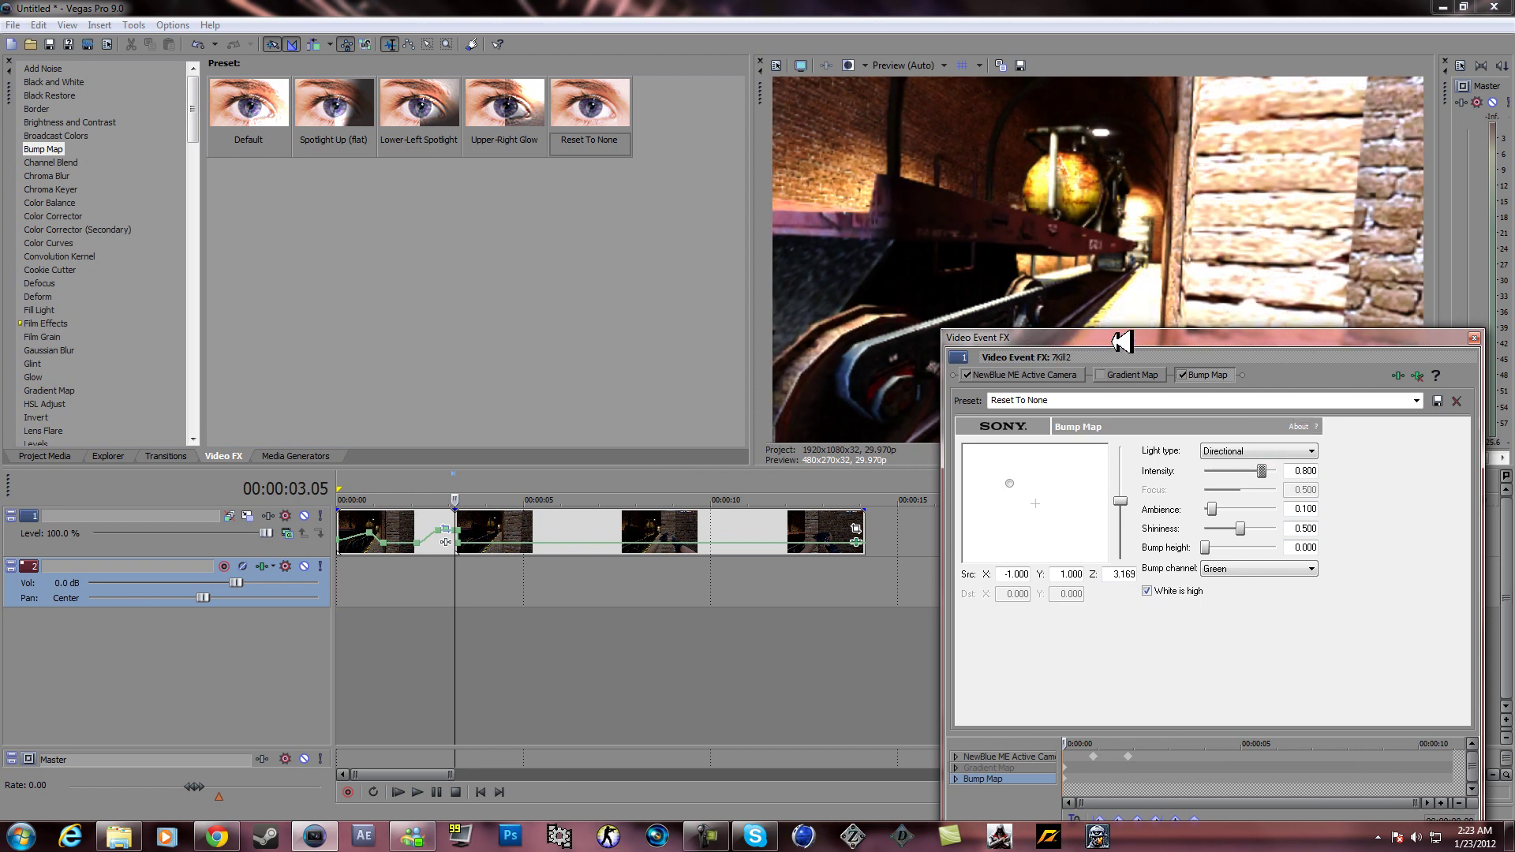
Keyframe Bump Map Intensity at 0.311 at 00:00:01.25
{"action": "left_click_drag", "start_coordinate": [1122, 341], "coordinate": [299, 223]}
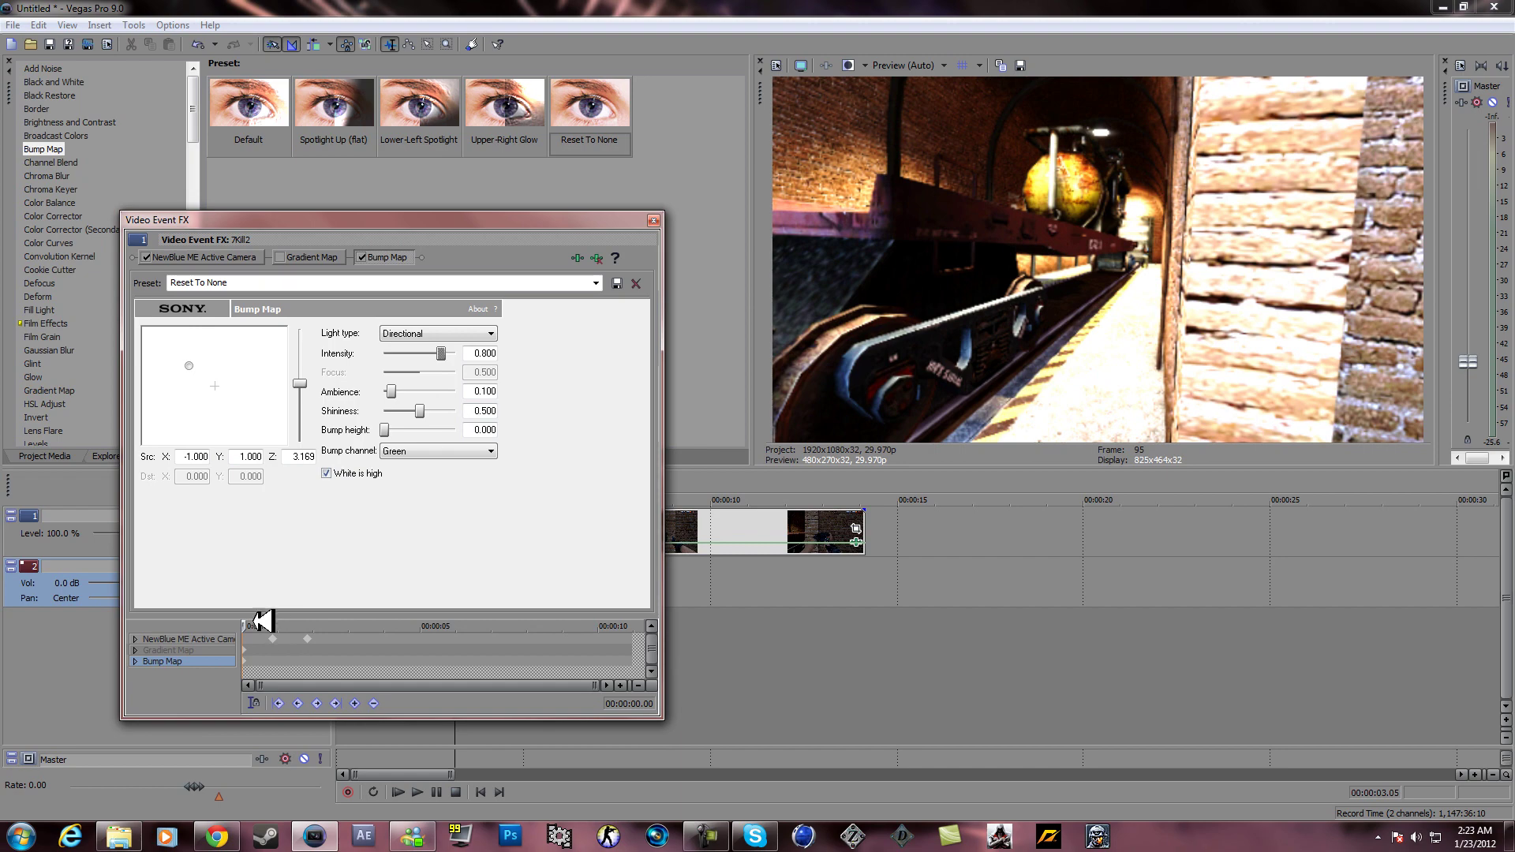
{"action": "left_click_drag", "start_coordinate": [263, 622], "coordinate": [315, 622]}
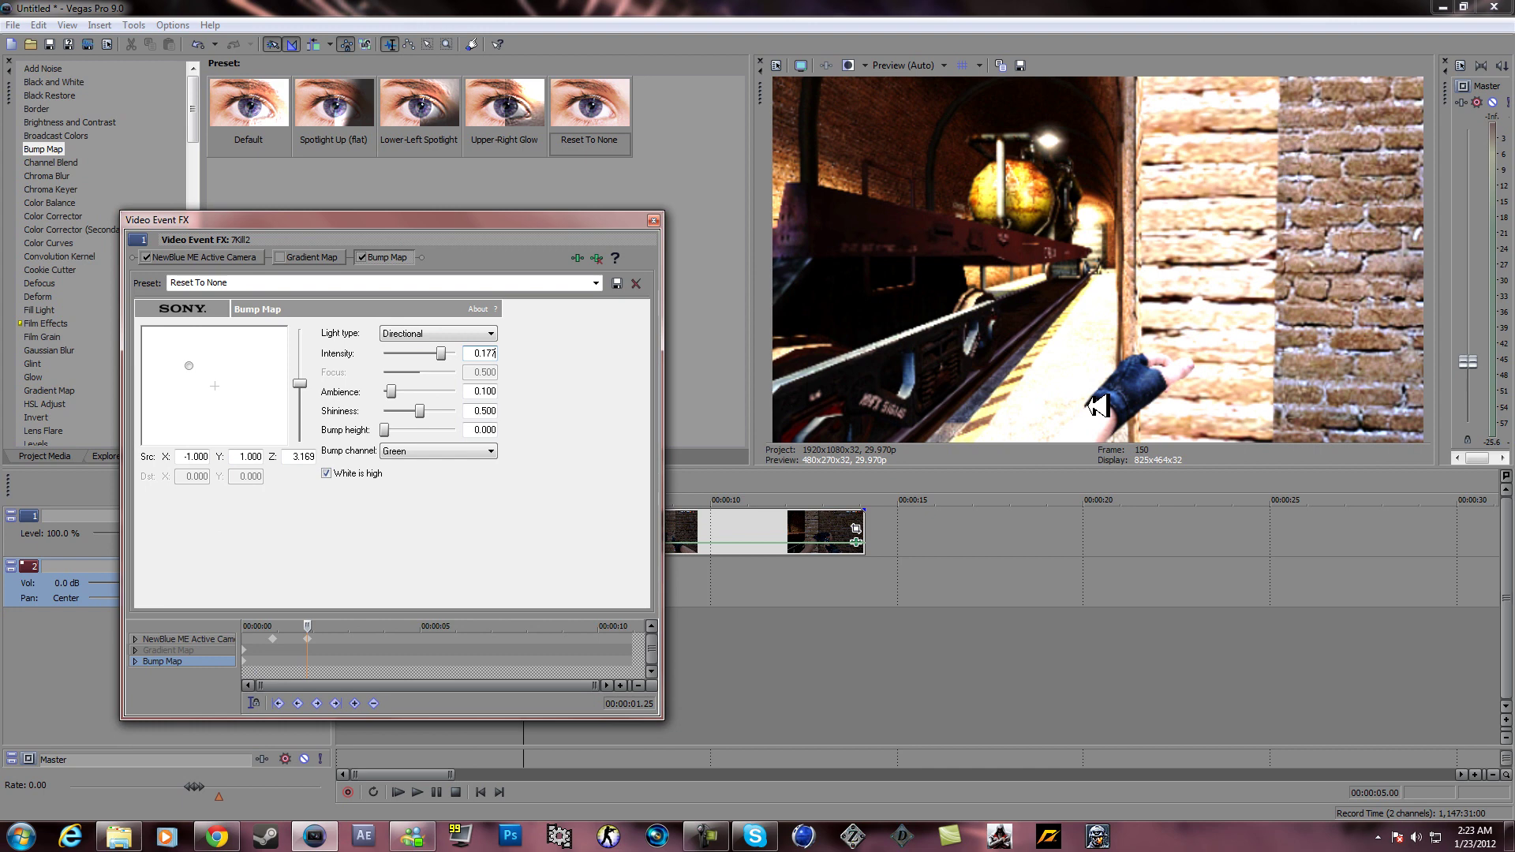
{"action": "key", "text": "Return"}
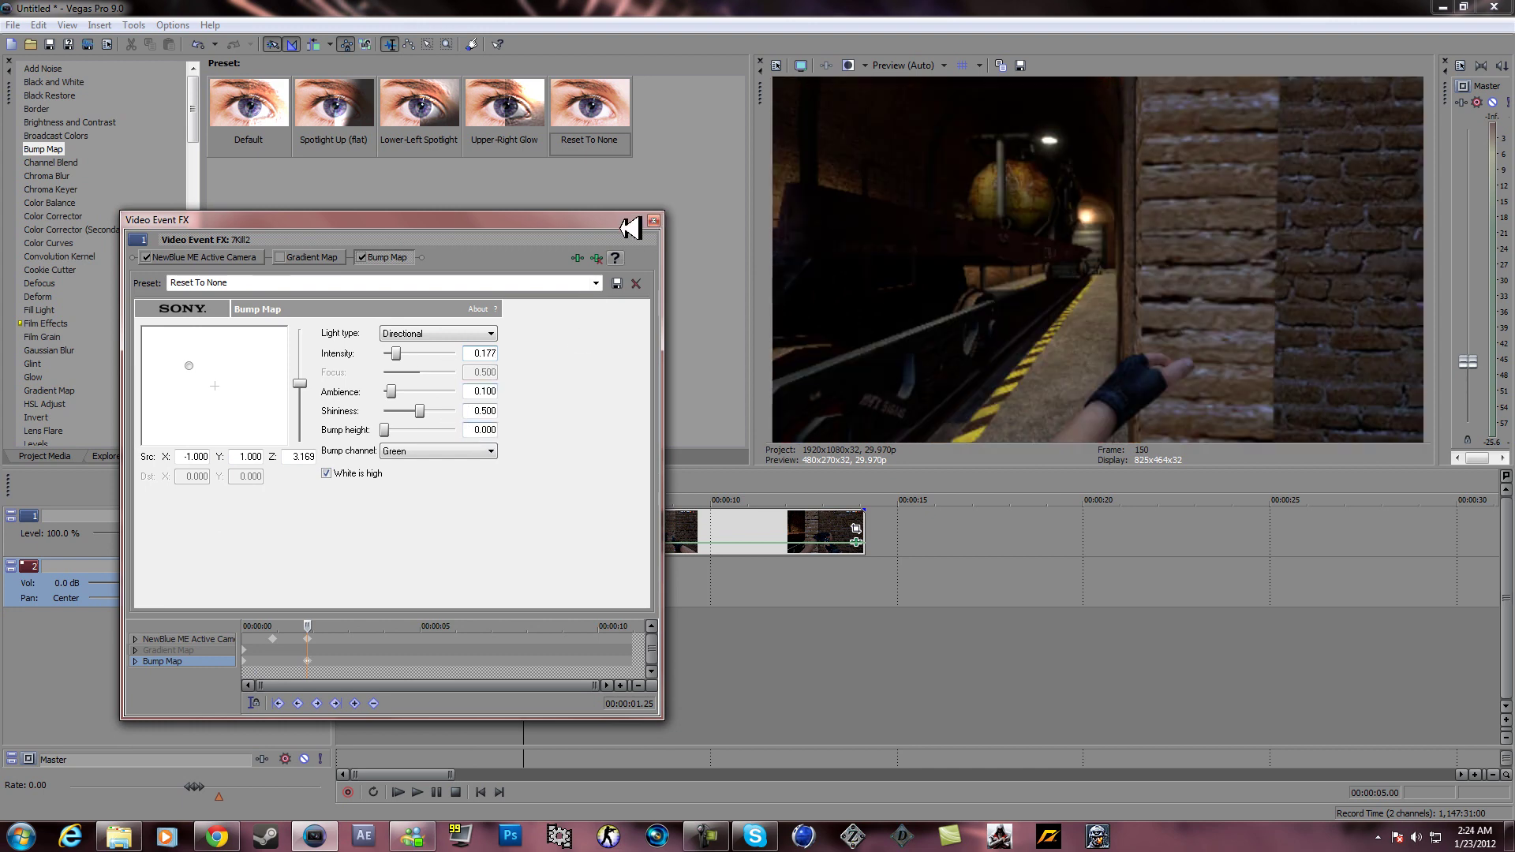
{"action": "left_click_drag", "start_coordinate": [407, 357], "coordinate": [417, 357]}
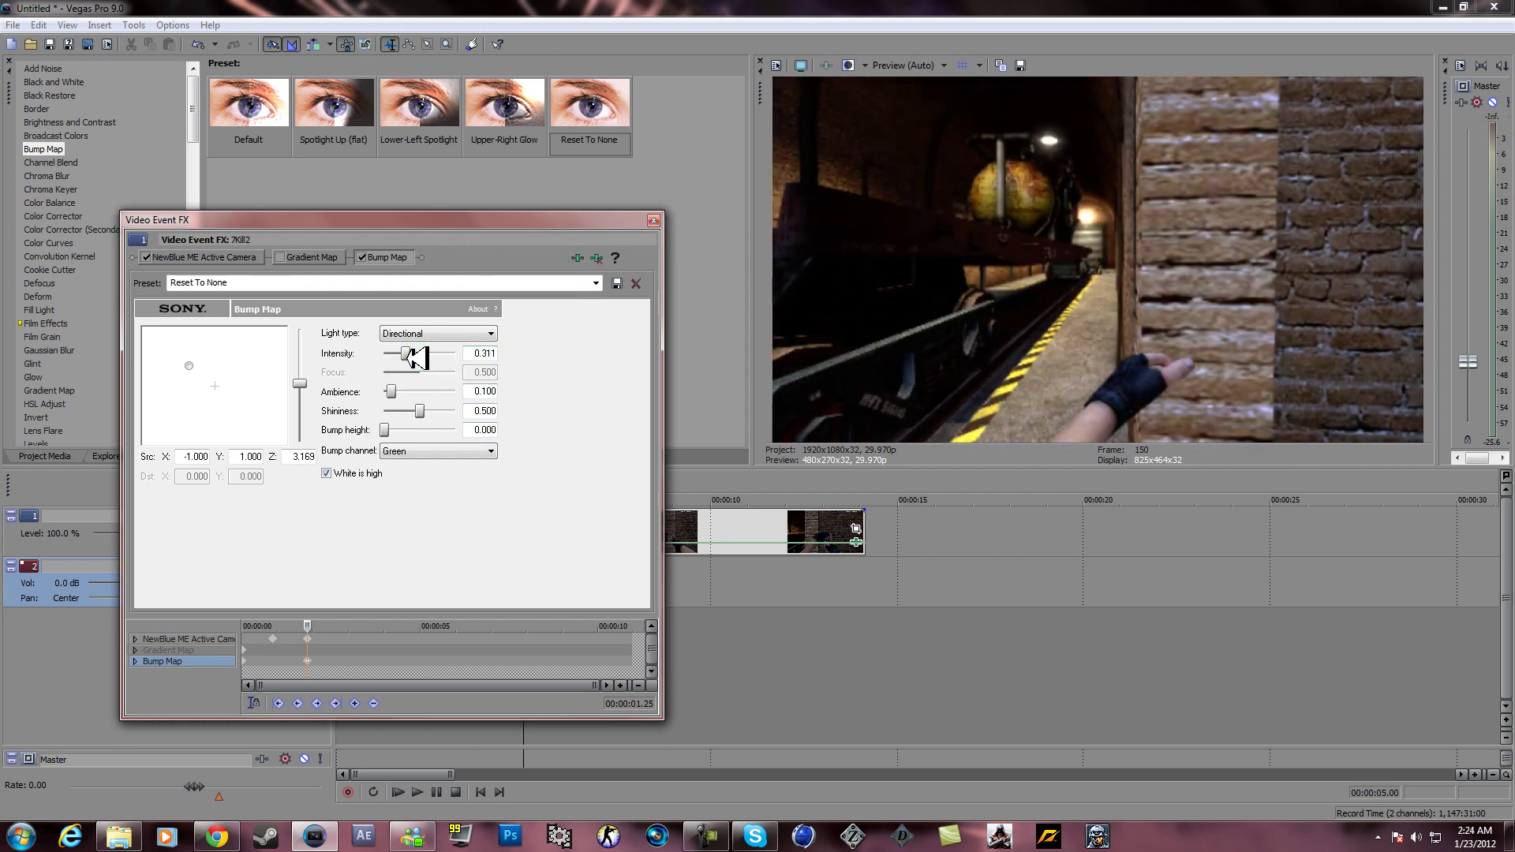
Close the Bump Map settings and preview the clip from about 2.12 s
{"action": "left_click", "coordinate": [654, 220]}
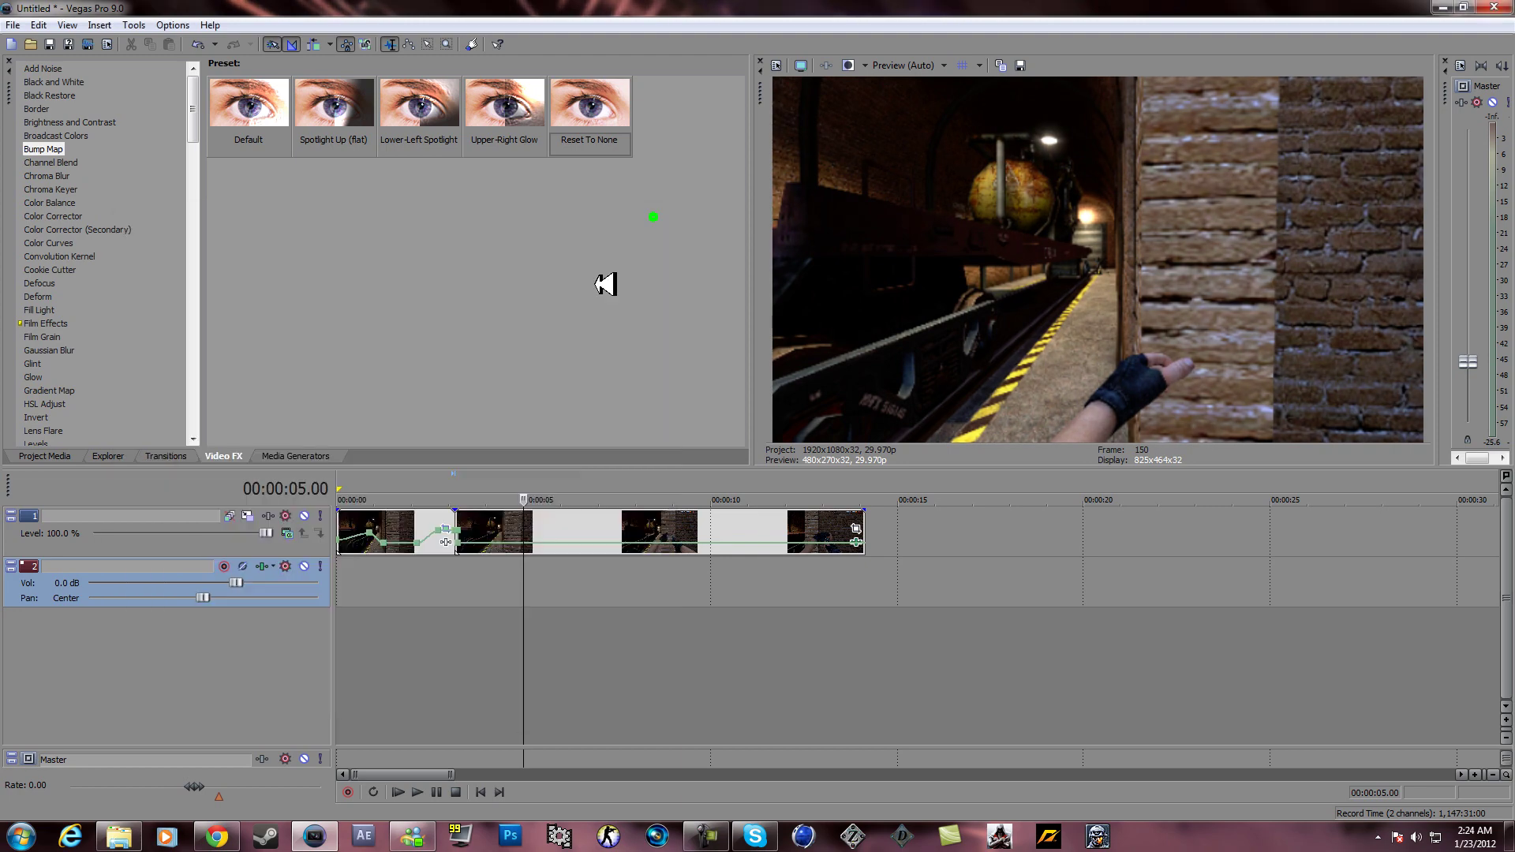
{"action": "left_click", "coordinate": [427, 578]}
{"action": "key", "text": "space"}
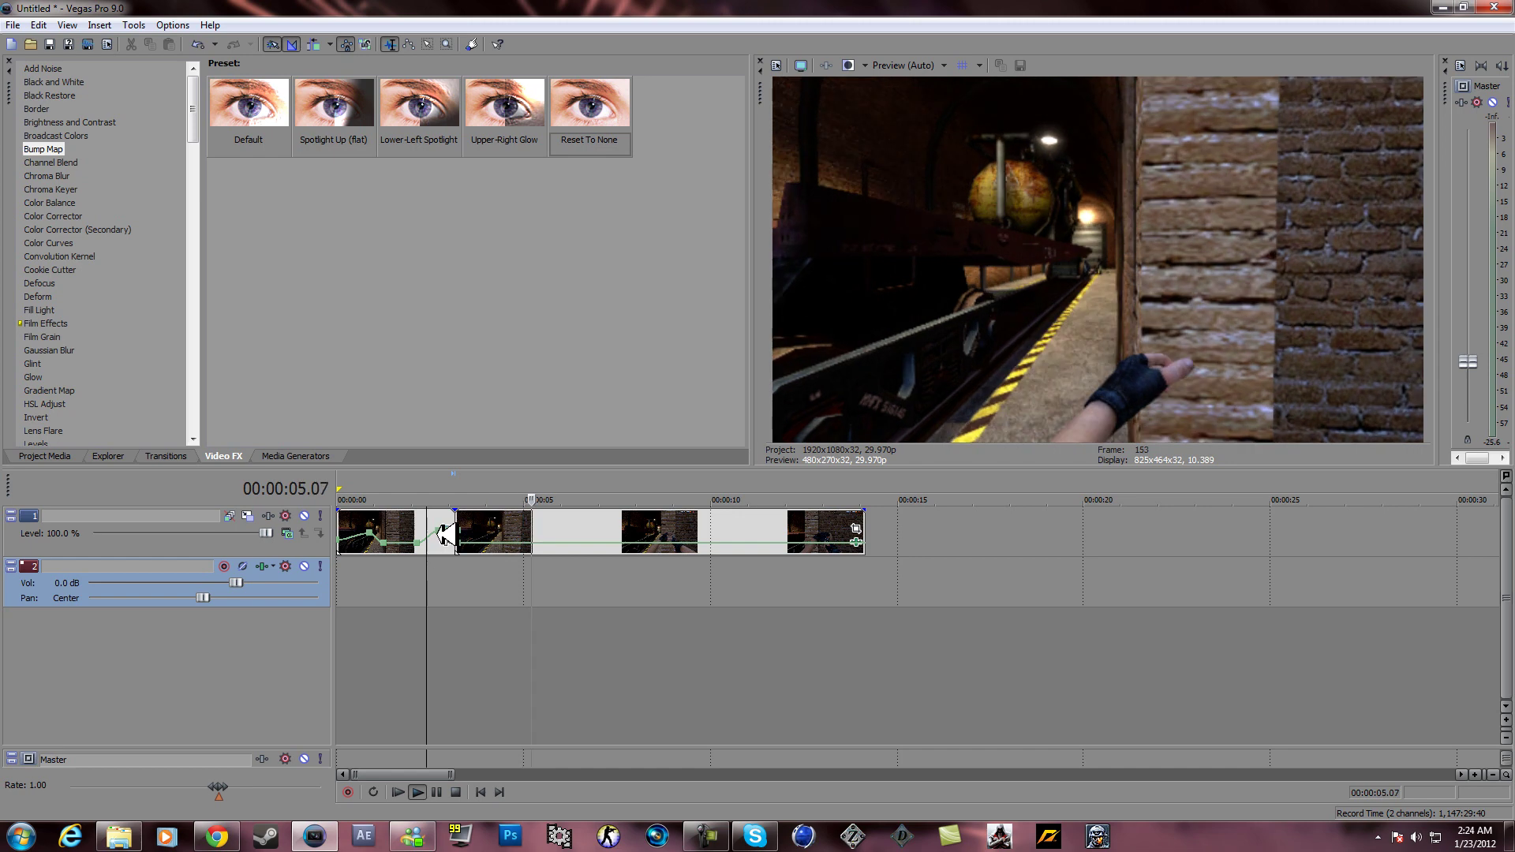
{"action": "key", "text": "space"}
{"action": "left_click", "coordinate": [454, 567]}
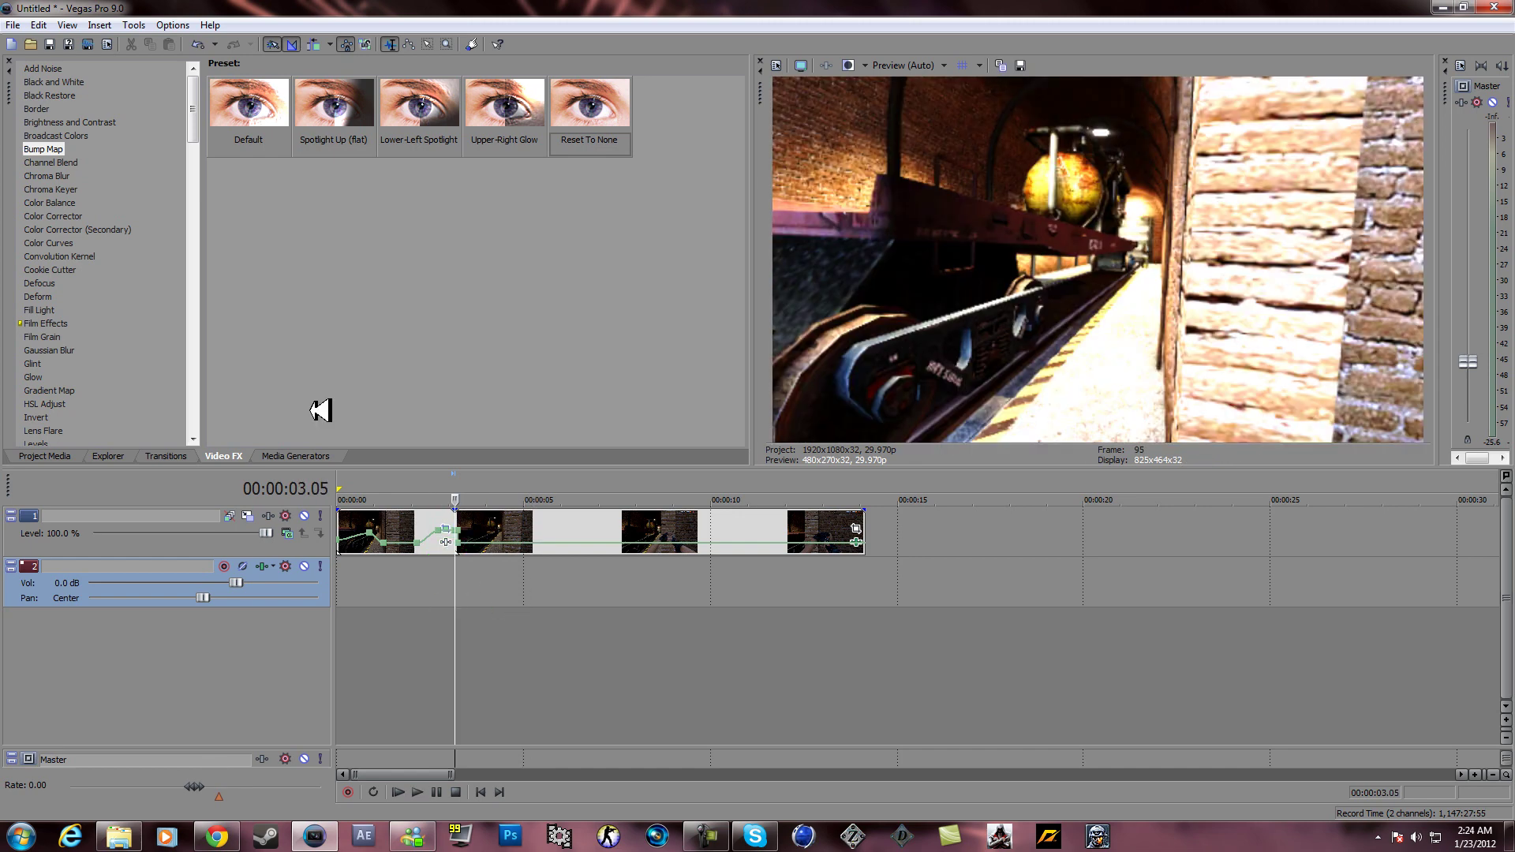
{"action": "scroll", "coordinate": [102, 241], "scroll_direction": "down", "scroll_amount": 10}
{"action": "scroll", "coordinate": [90, 261], "scroll_direction": "up", "scroll_amount": 3}
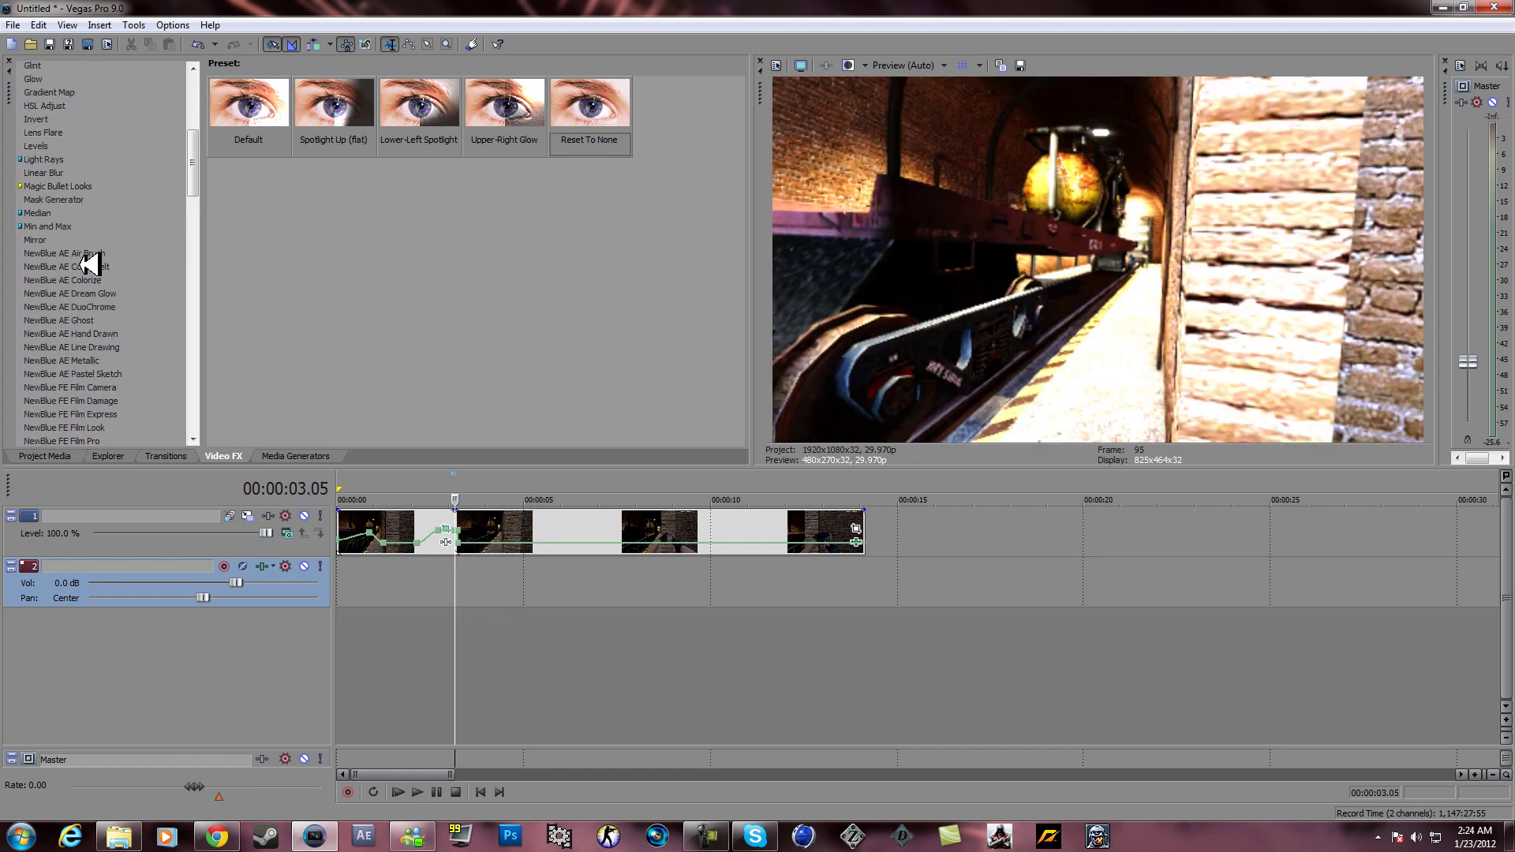
{"action": "scroll", "coordinate": [89, 260], "scroll_direction": "down", "scroll_amount": 10}
{"action": "scroll", "coordinate": [64, 278], "scroll_direction": "up", "scroll_amount": 1}
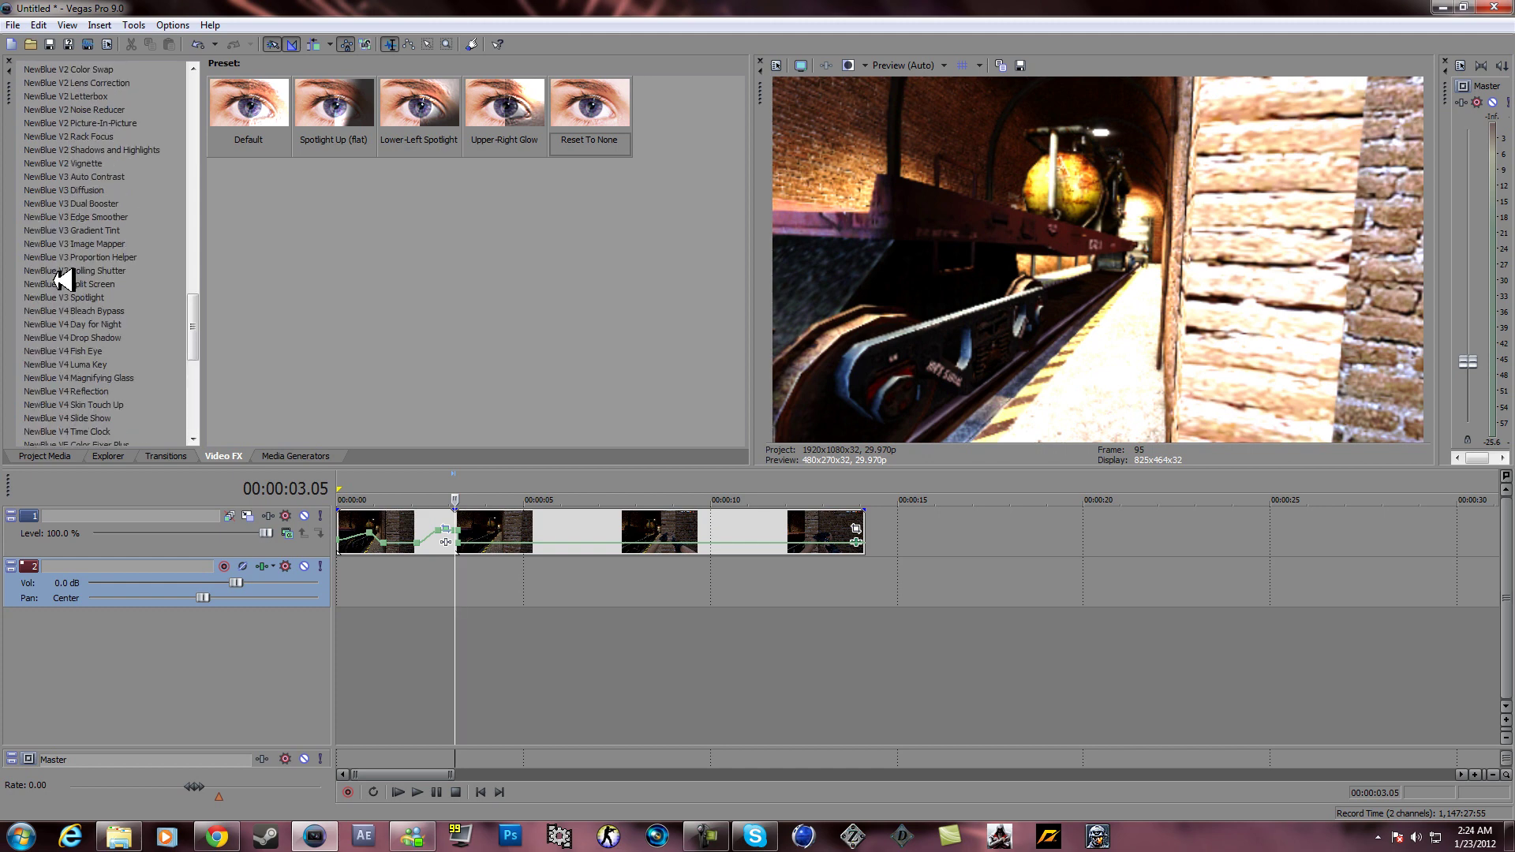
Apply the Light Rays 'Reset to None' preset to the clip
{"action": "left_click", "coordinate": [63, 280]}
{"action": "key", "text": "l"}
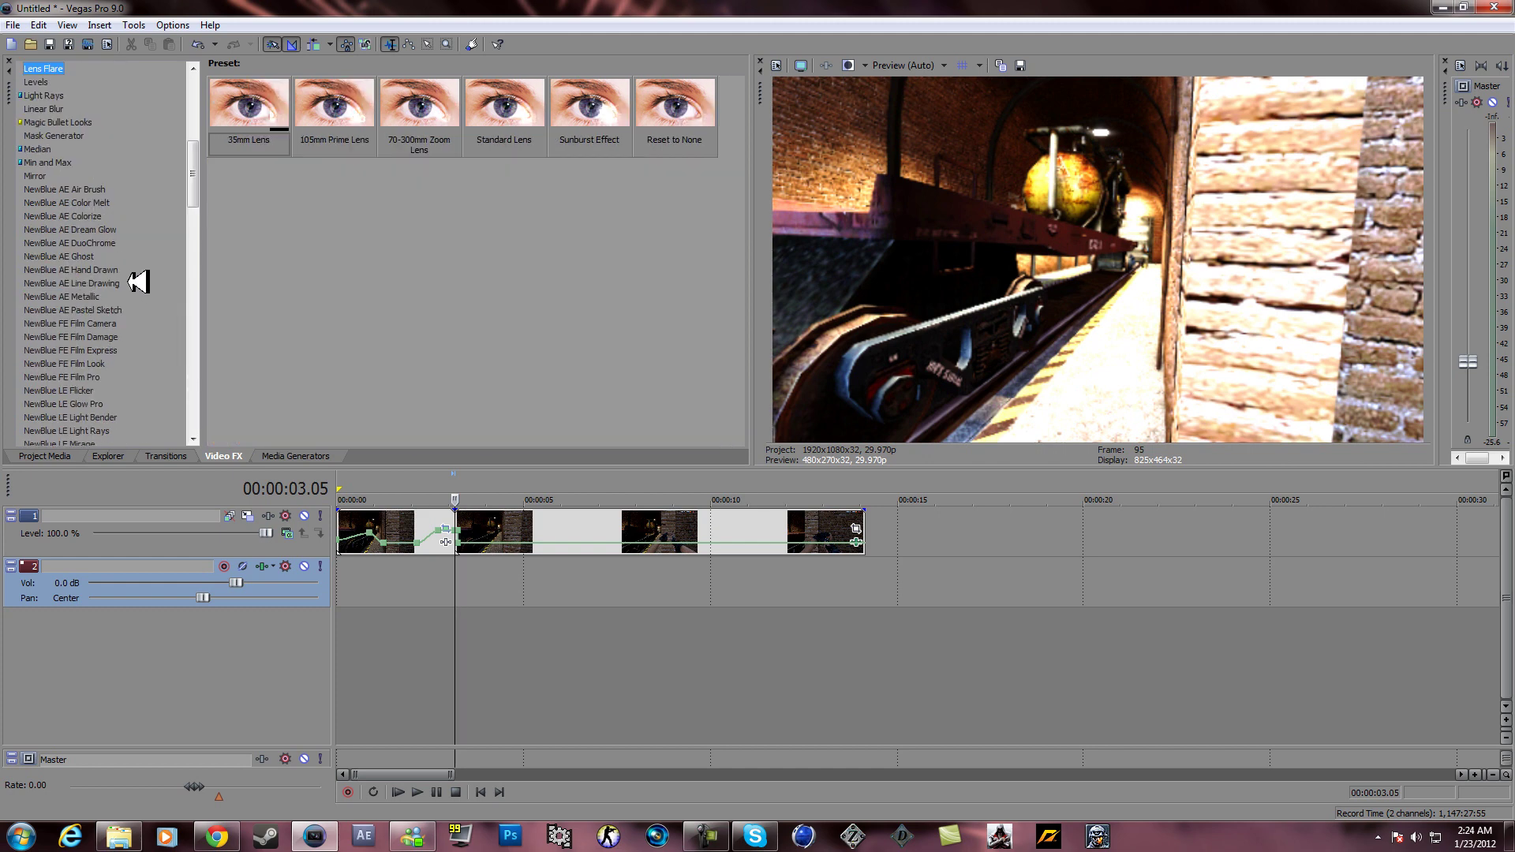
{"action": "key", "text": "l"}
{"action": "key", "text": "l"}
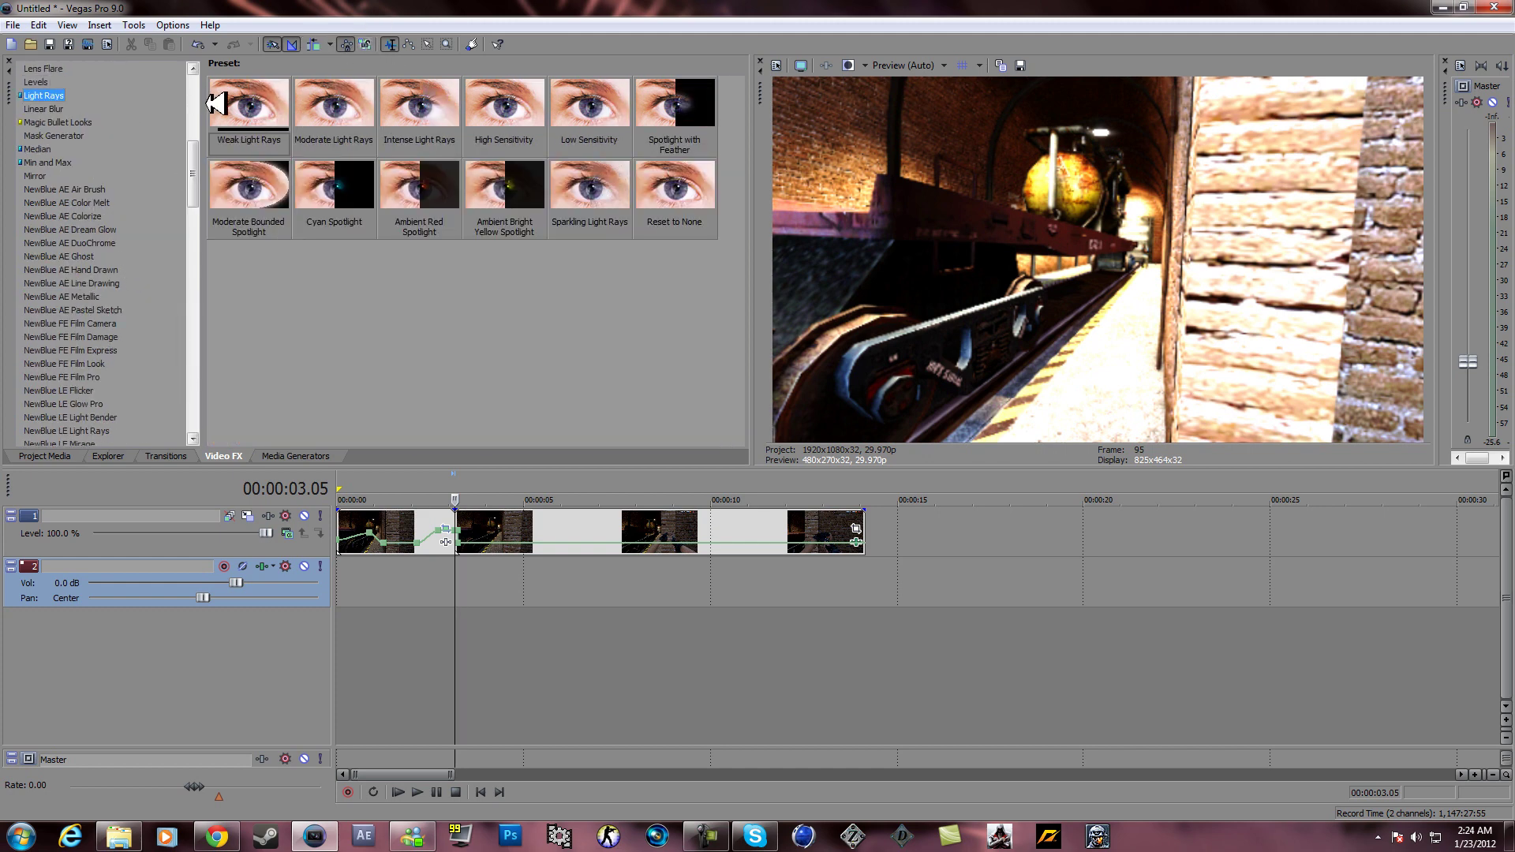
{"action": "left_click_drag", "start_coordinate": [671, 193], "coordinate": [635, 515]}
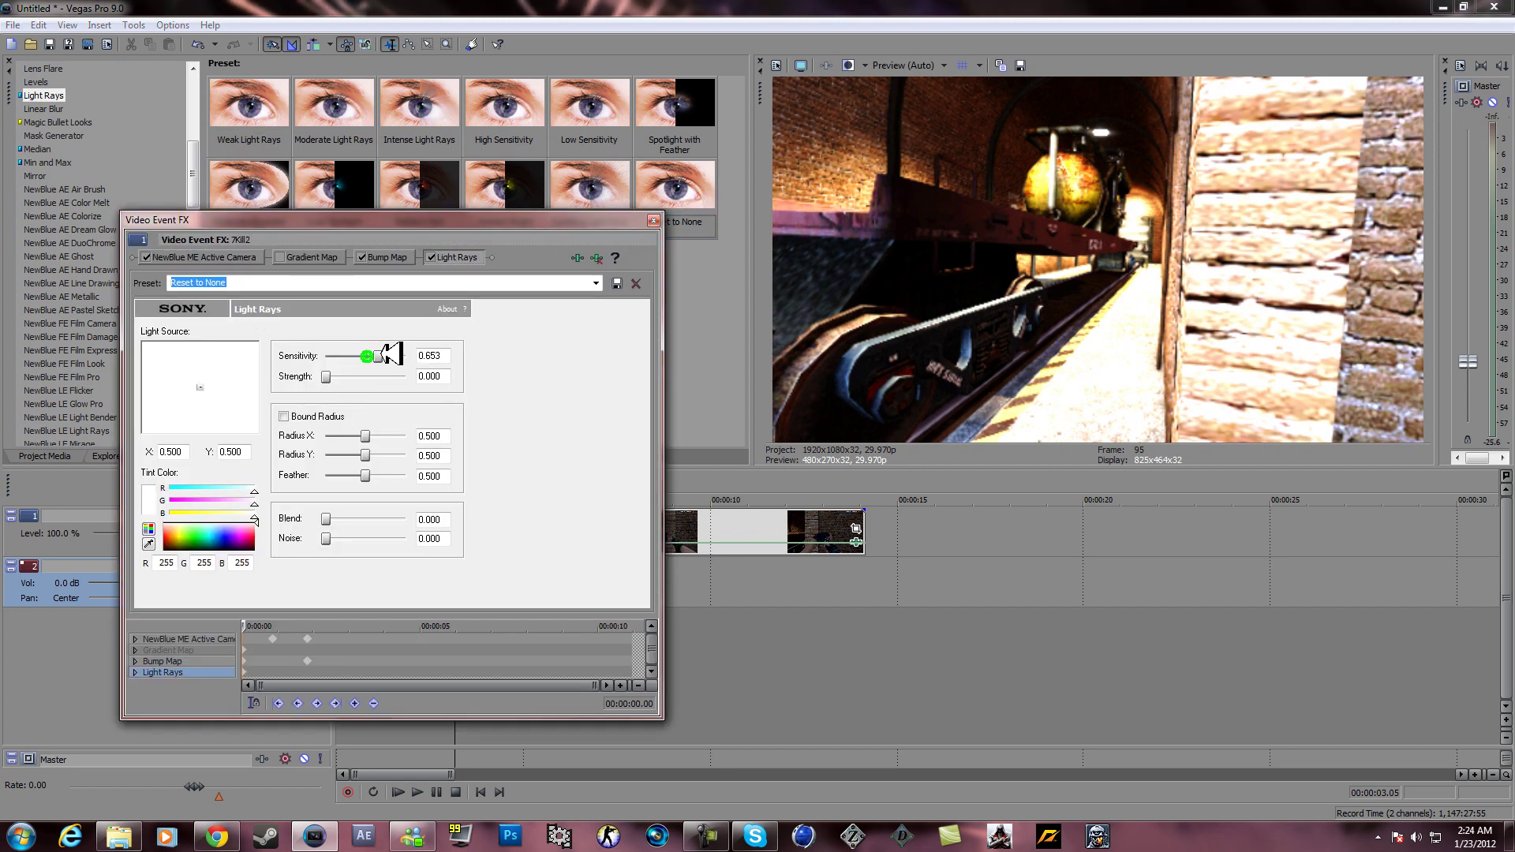
Keyframe Light Rays Strength at 0.800 at 0 s and 0 at 00:00:01.25, then replay
{"action": "left_click_drag", "start_coordinate": [340, 379], "coordinate": [408, 382]}
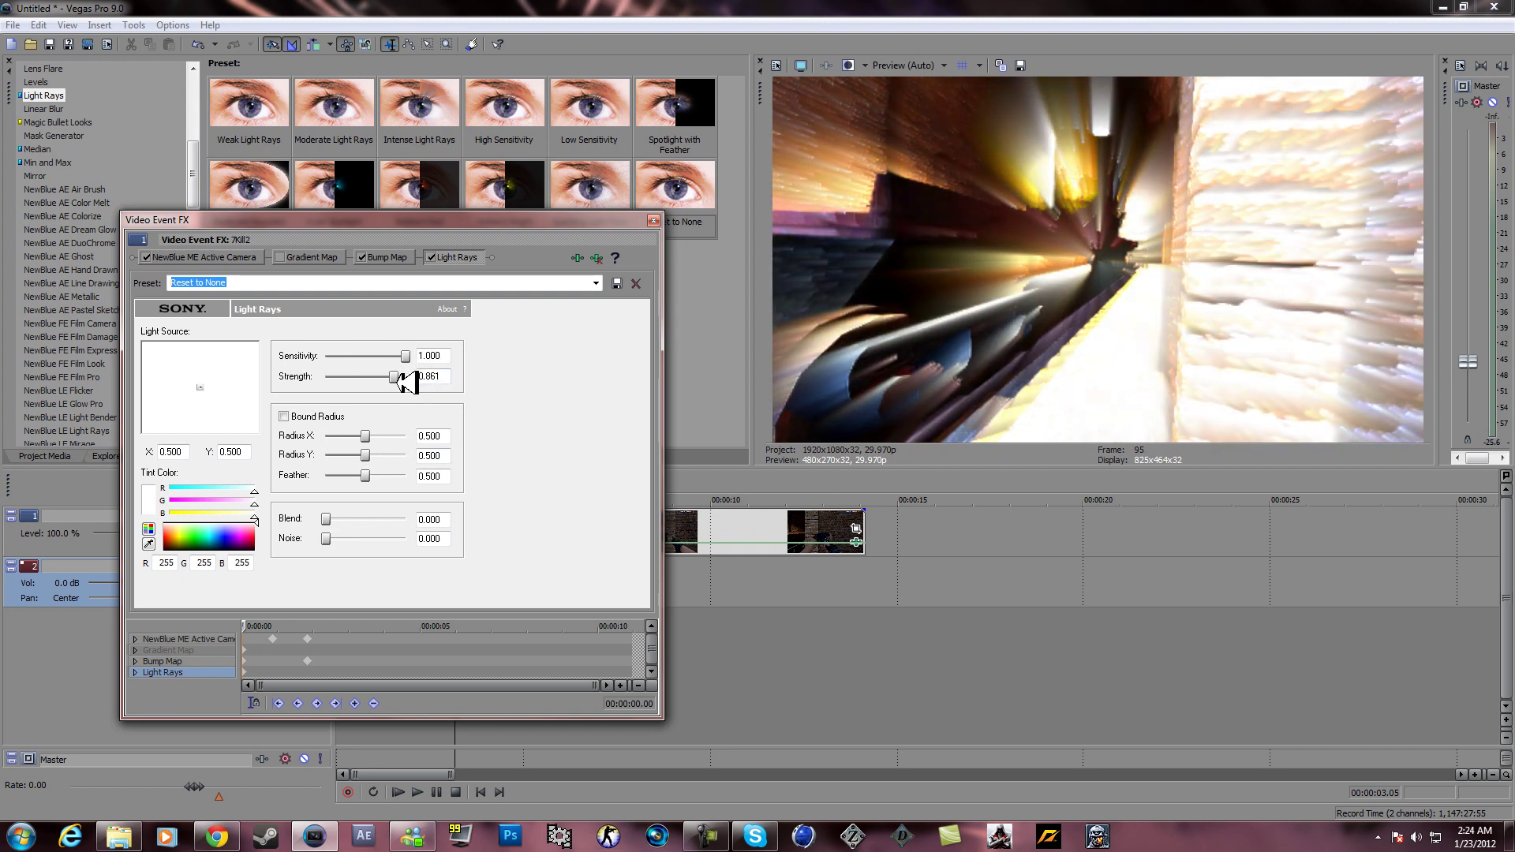
{"action": "left_click", "coordinate": [448, 376]}
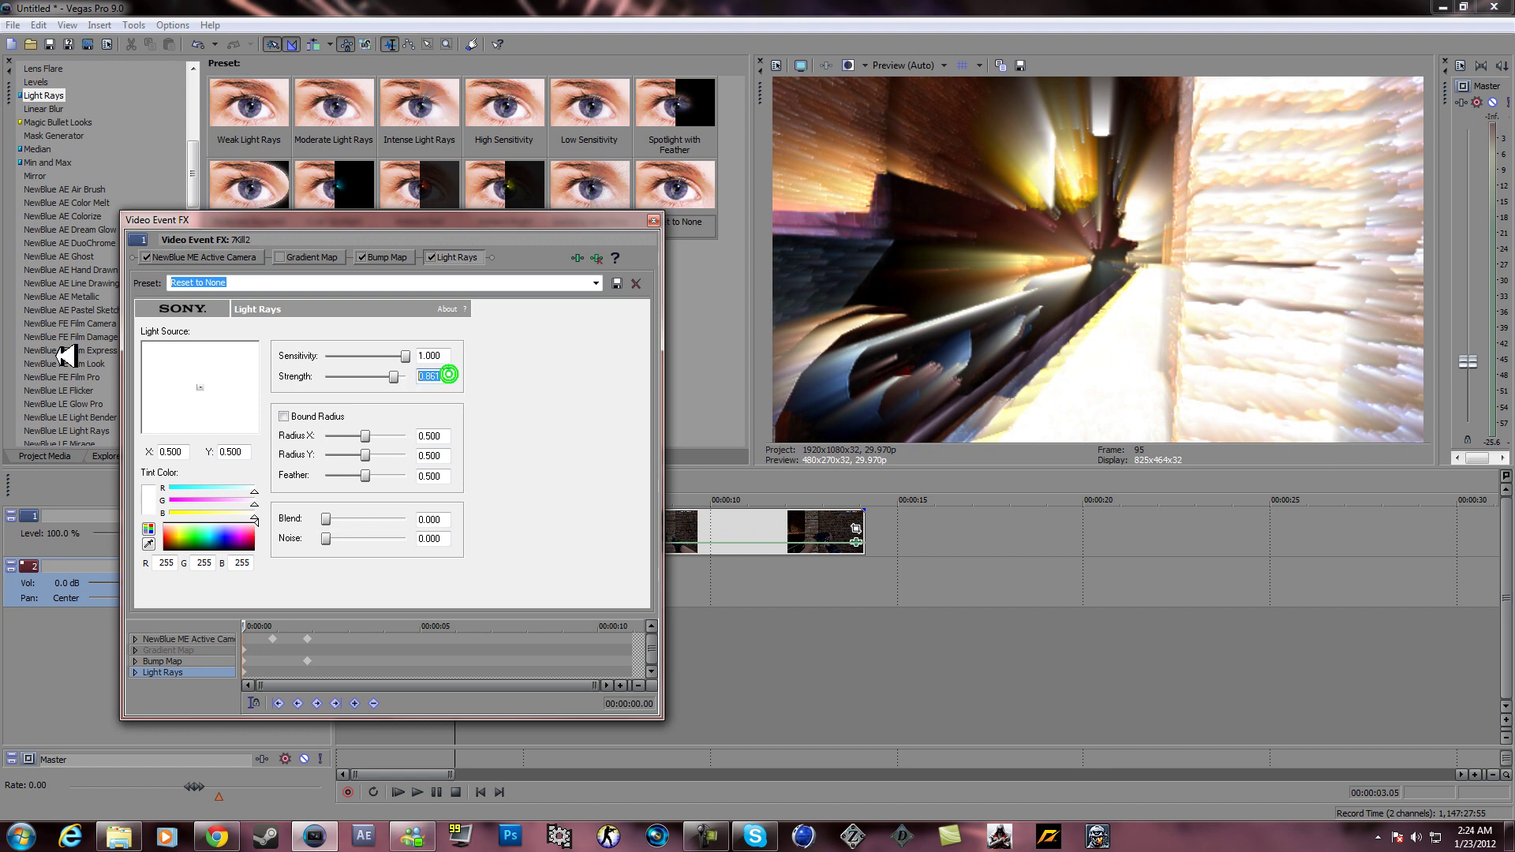
{"action": "type", "text": "0.8"}
{"action": "key", "text": "Return"}
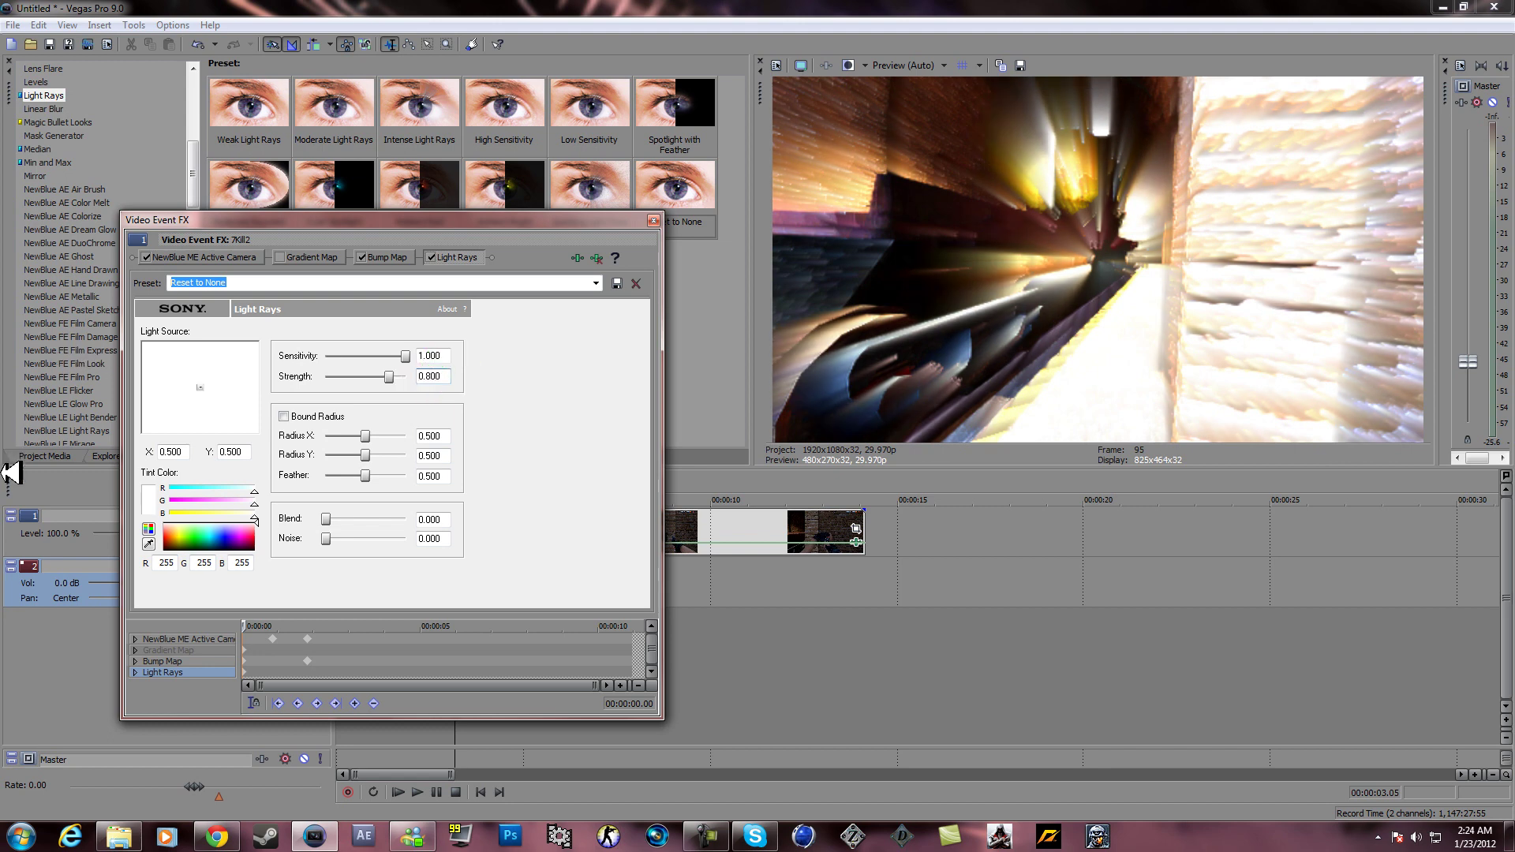
{"action": "left_click_drag", "start_coordinate": [251, 624], "coordinate": [317, 624]}
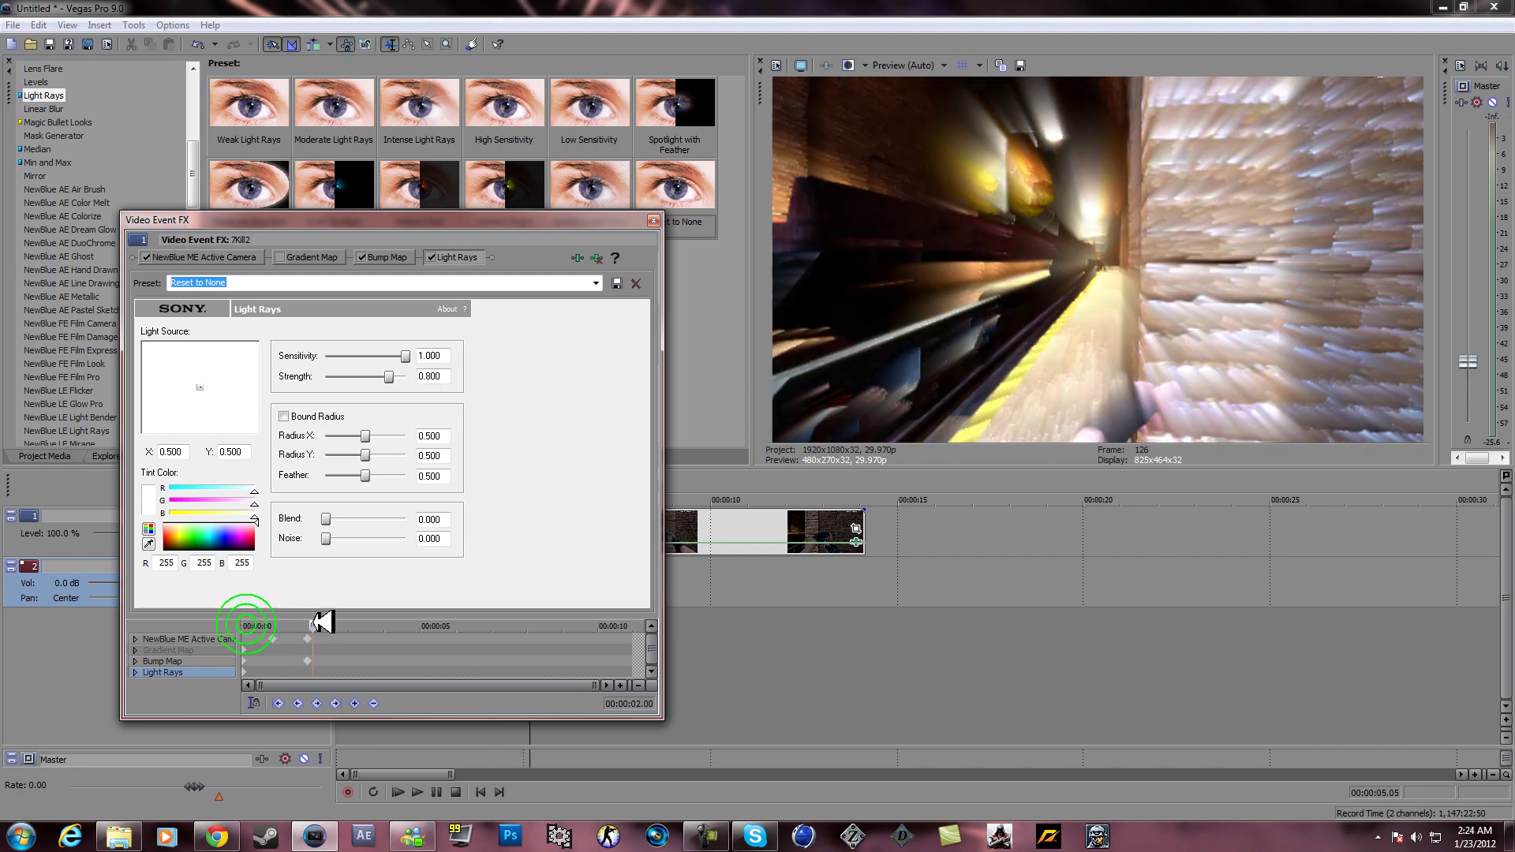
{"action": "left_click", "coordinate": [433, 375]}
{"action": "type", "text": "0"}
{"action": "key", "text": "Return"}
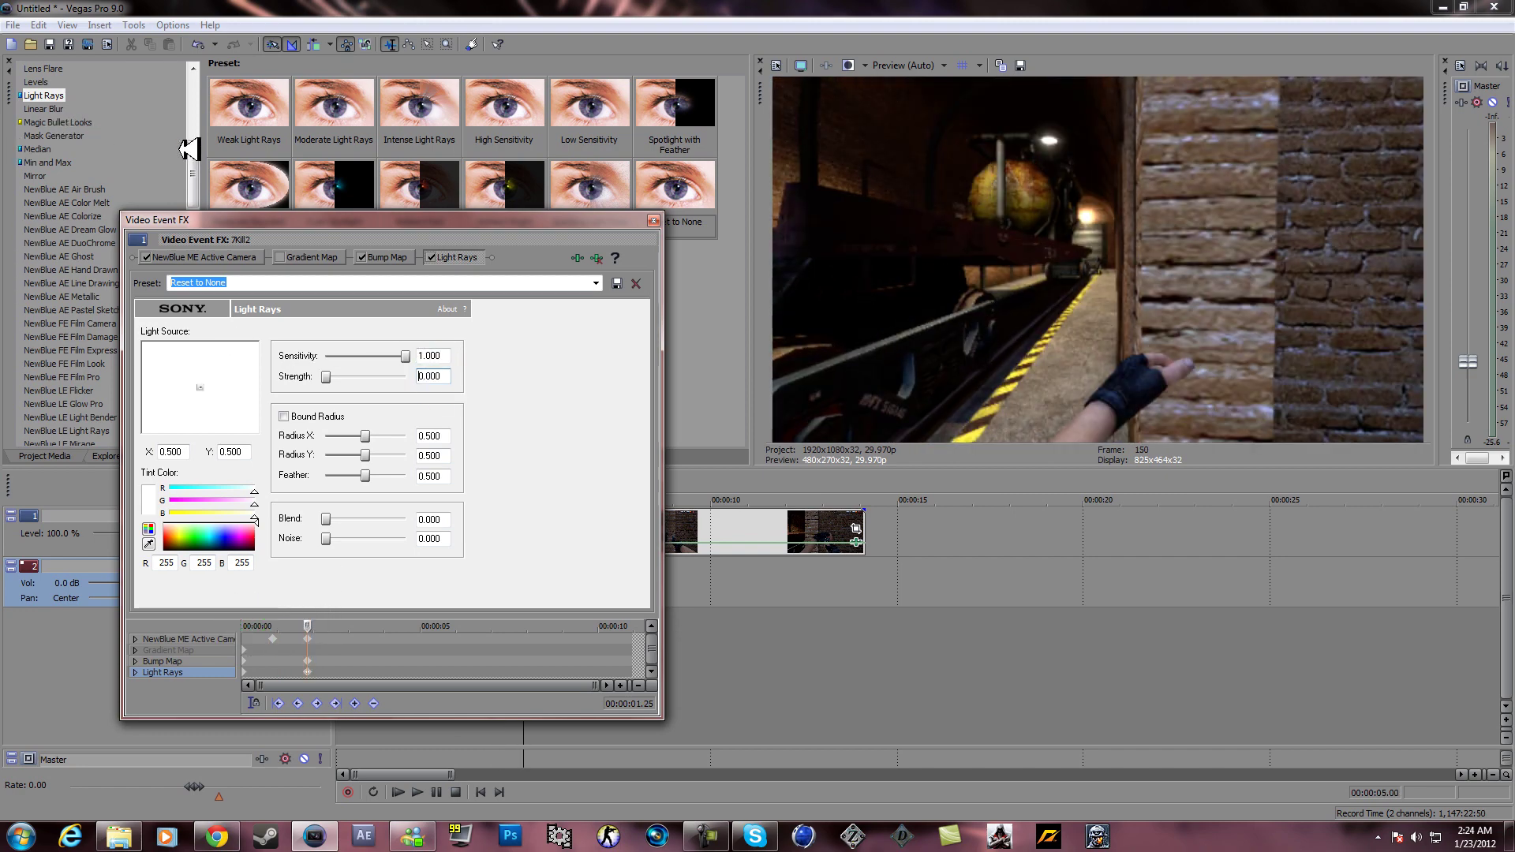
{"action": "left_click", "coordinate": [657, 219]}
{"action": "left_click", "coordinate": [399, 791]}
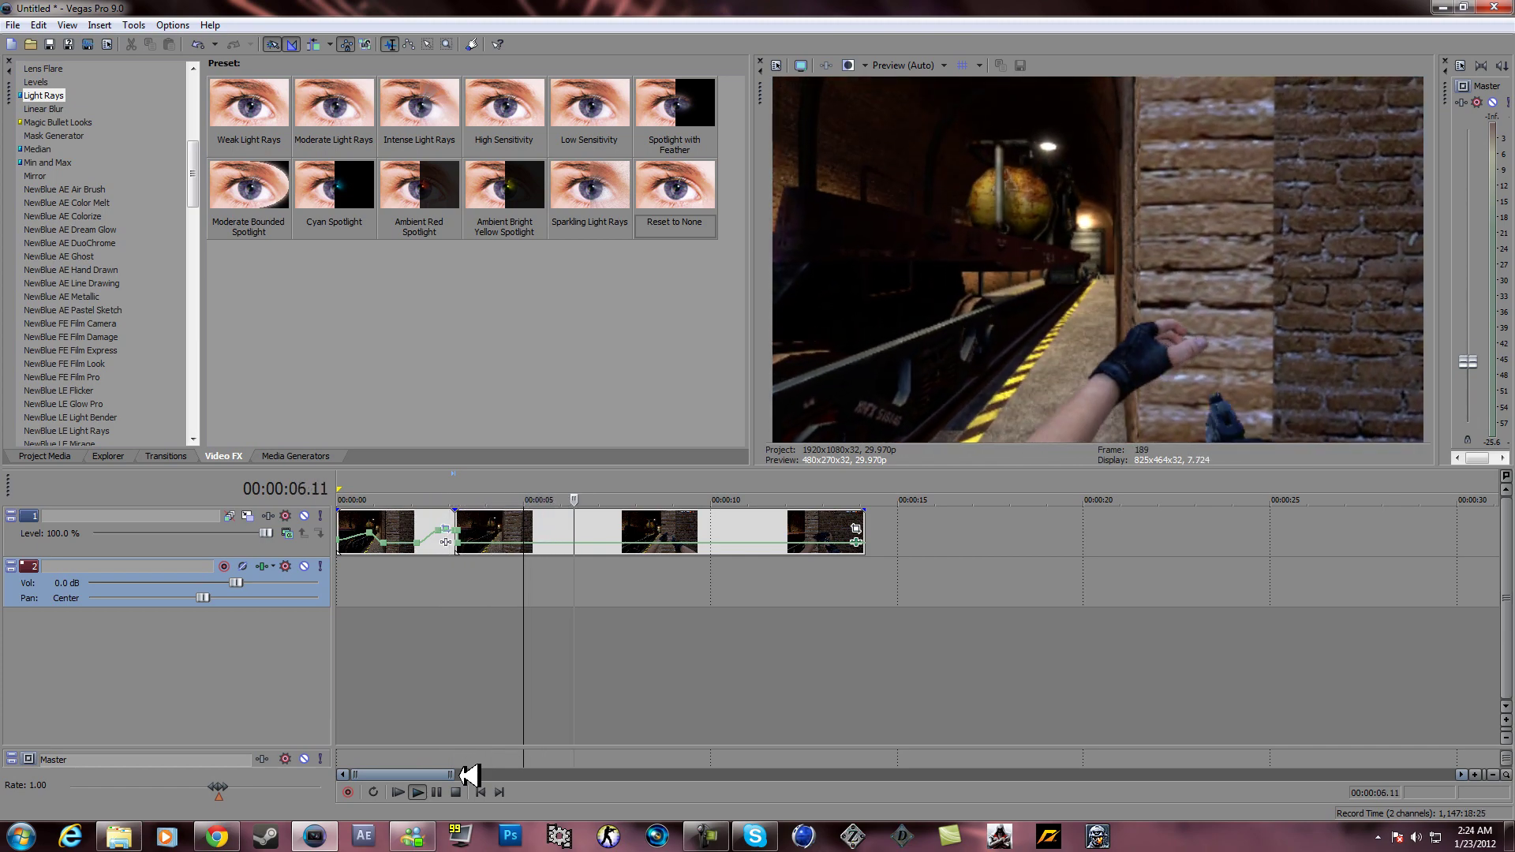
Copy the clip events onto a new top video track set to 3D Source Alpha compositing
{"action": "left_click", "coordinate": [436, 793]}
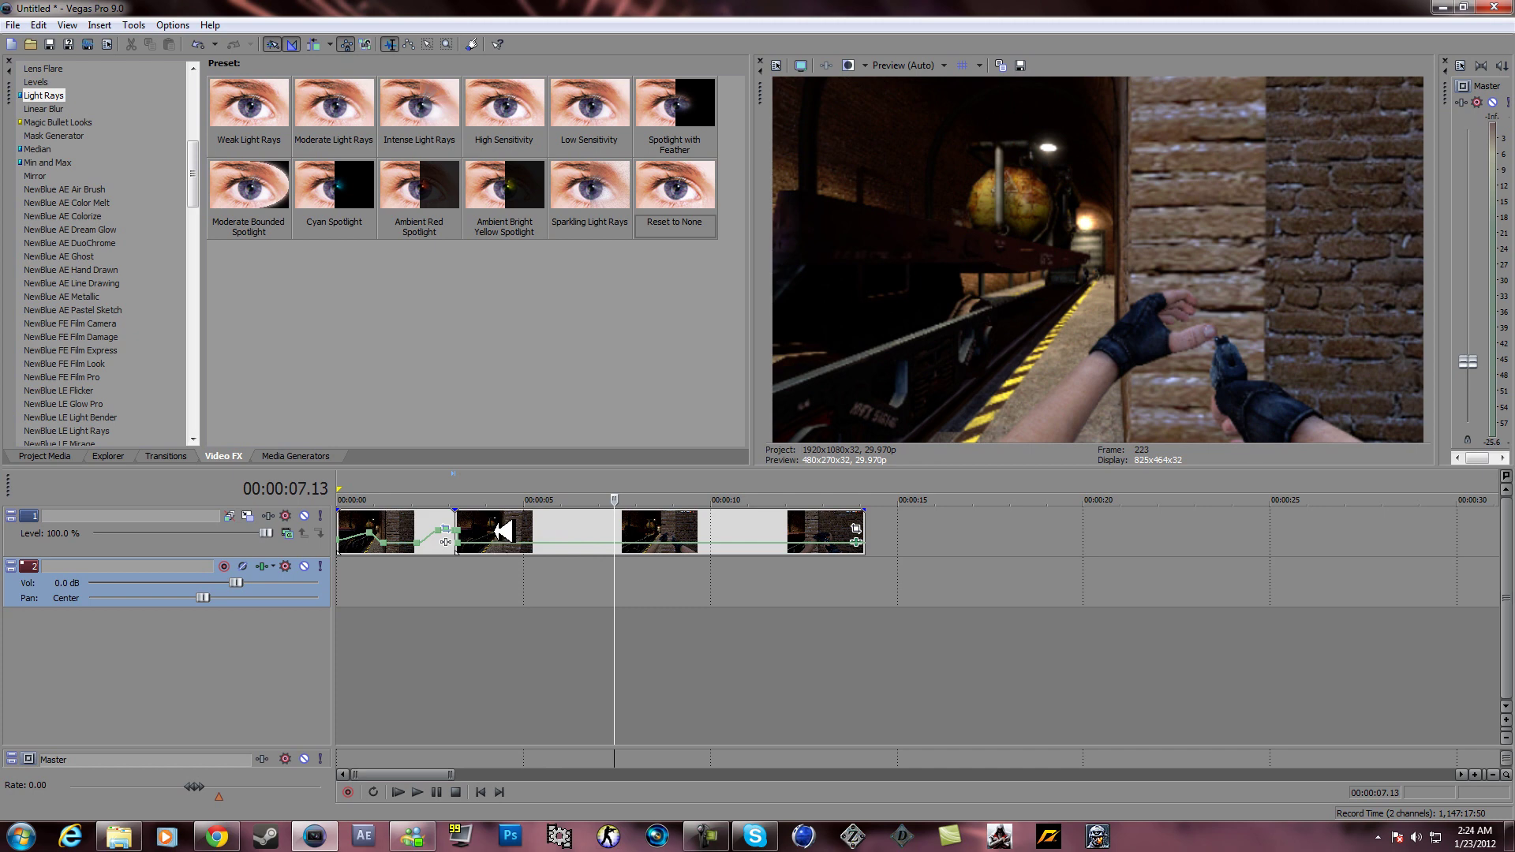
{"action": "left_click", "coordinate": [494, 531]}
{"action": "key", "text": "ctrl+shift+q"}
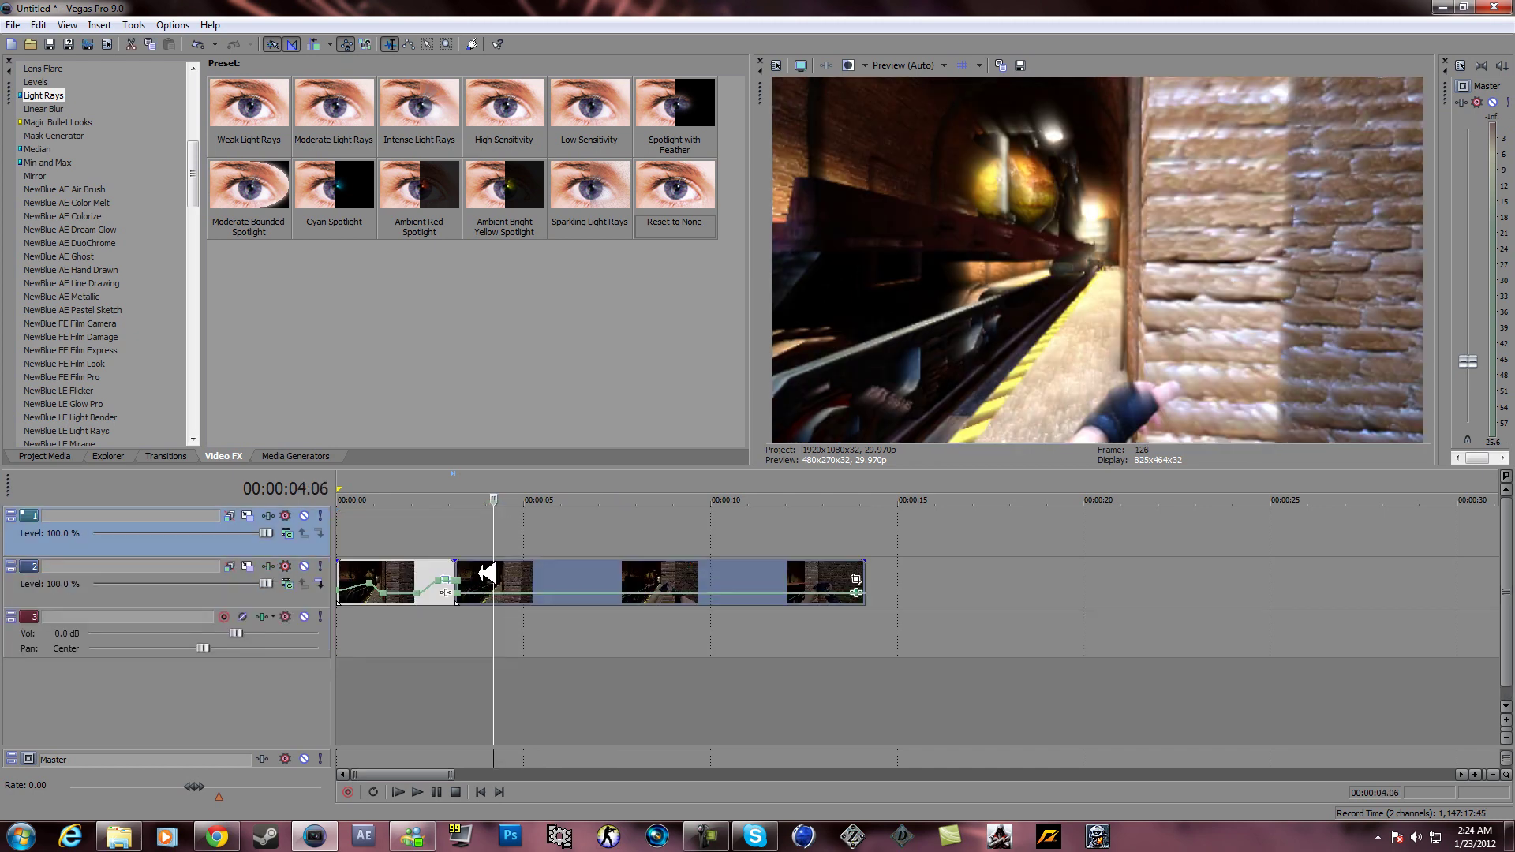
{"action": "left_click_drag", "start_coordinate": [475, 573], "coordinate": [468, 518]}
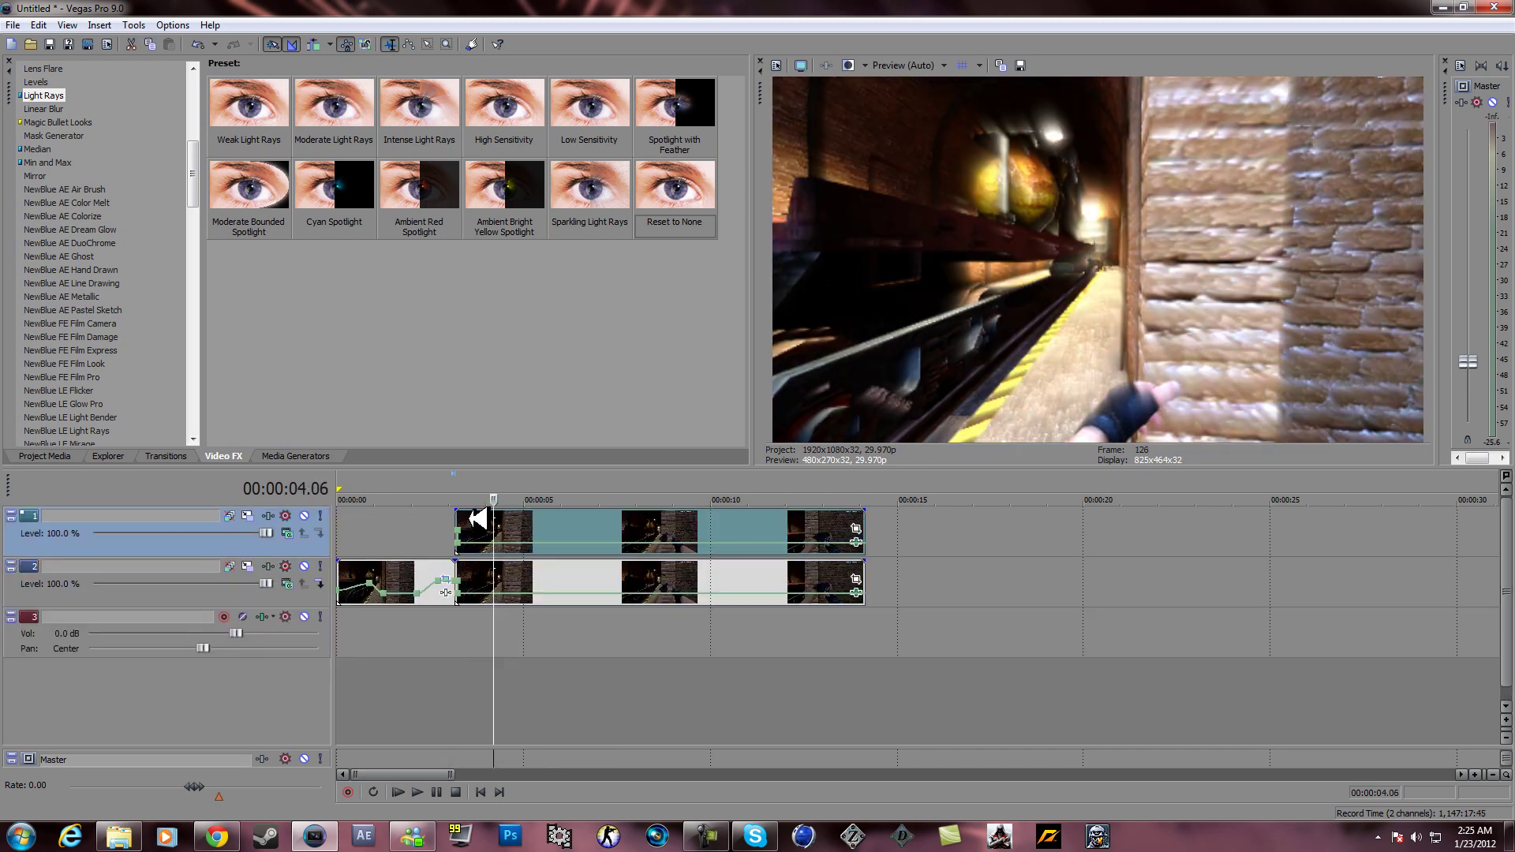
{"action": "left_click", "coordinate": [529, 521]}
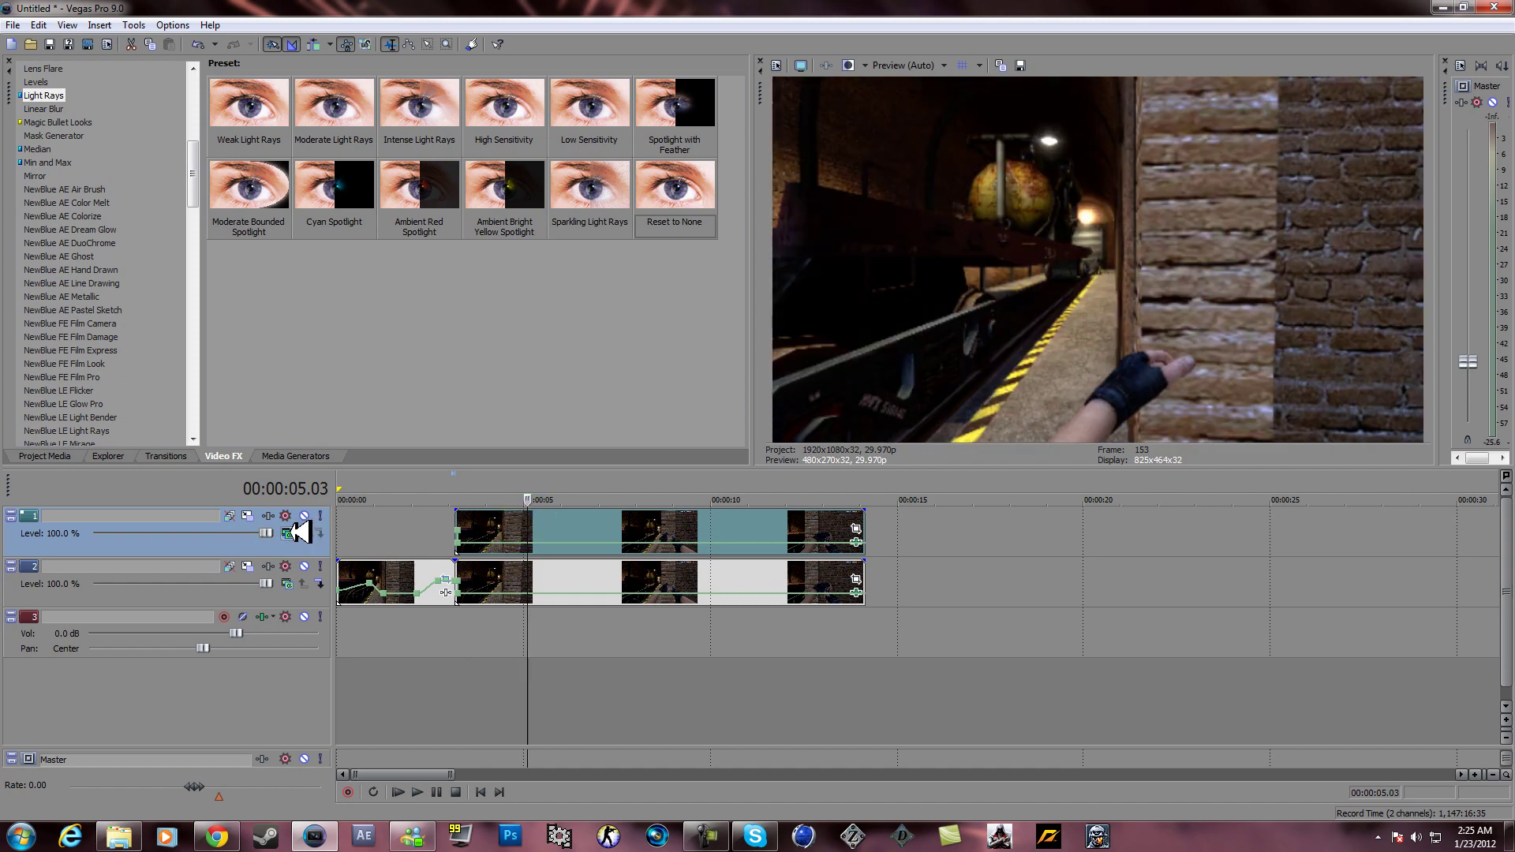
{"action": "left_click", "coordinate": [288, 534]}
{"action": "left_click", "coordinate": [340, 553]}
Set track 1's Track Motion orientation to X 180, Y 0, Z 180
{"action": "left_click", "coordinate": [497, 513]}
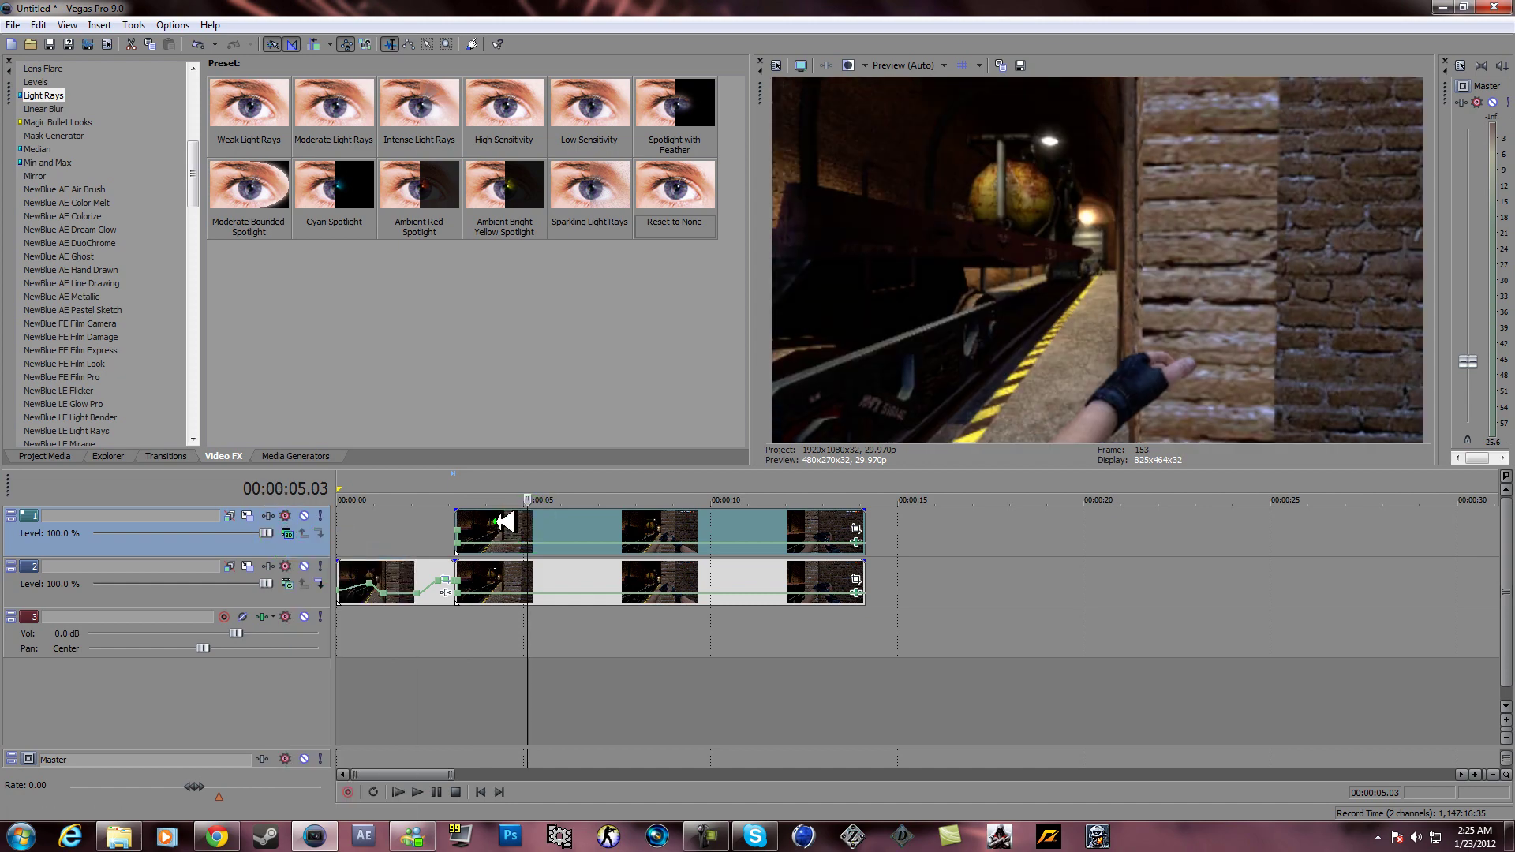
{"action": "left_click", "coordinate": [229, 515]}
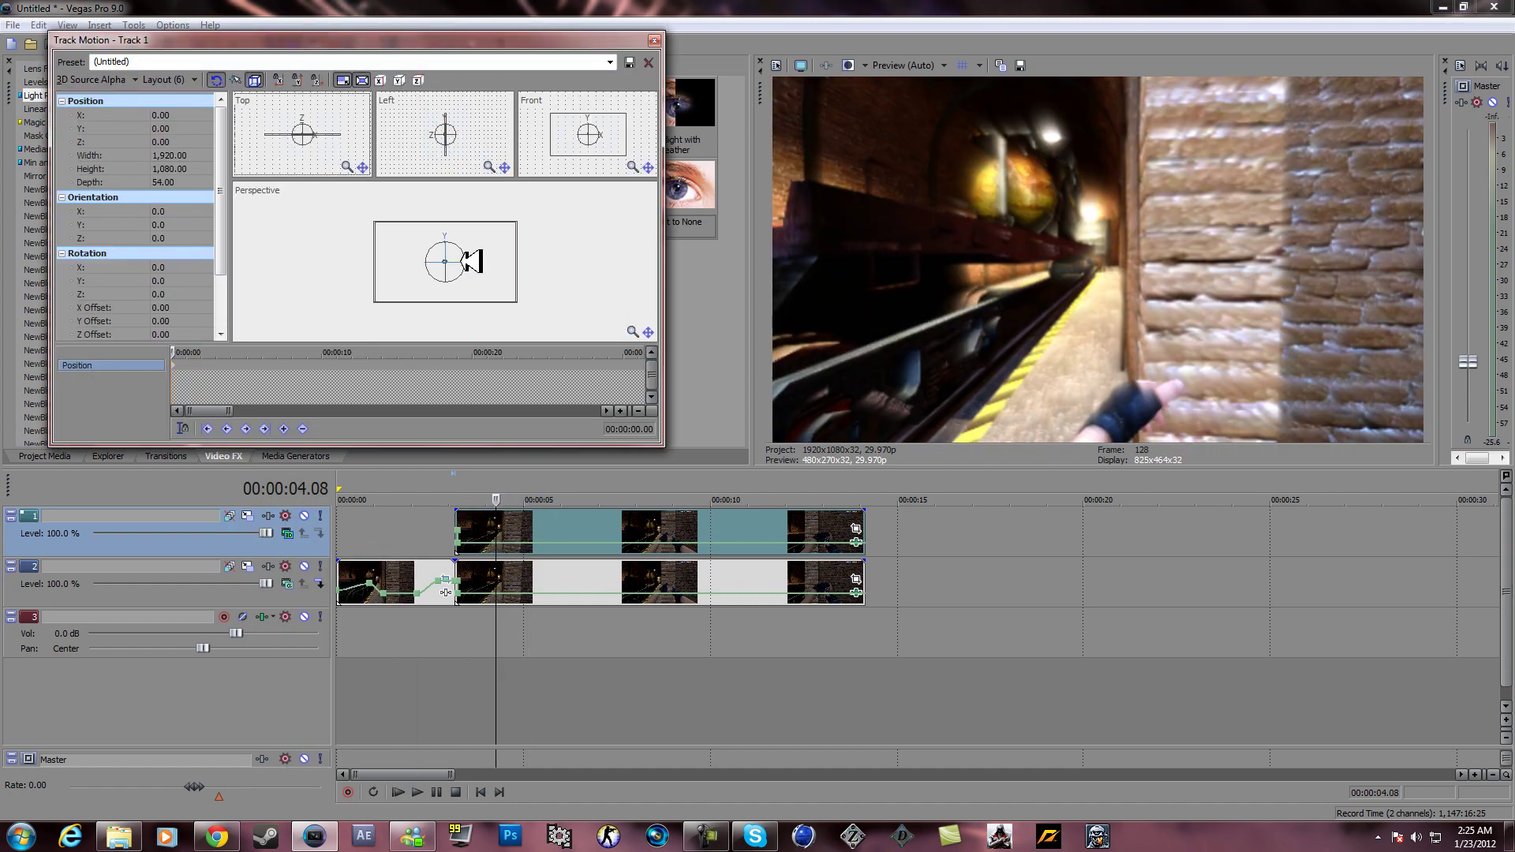
{"action": "left_click_drag", "start_coordinate": [471, 261], "coordinate": [379, 258]}
{"action": "left_click", "coordinate": [202, 225]}
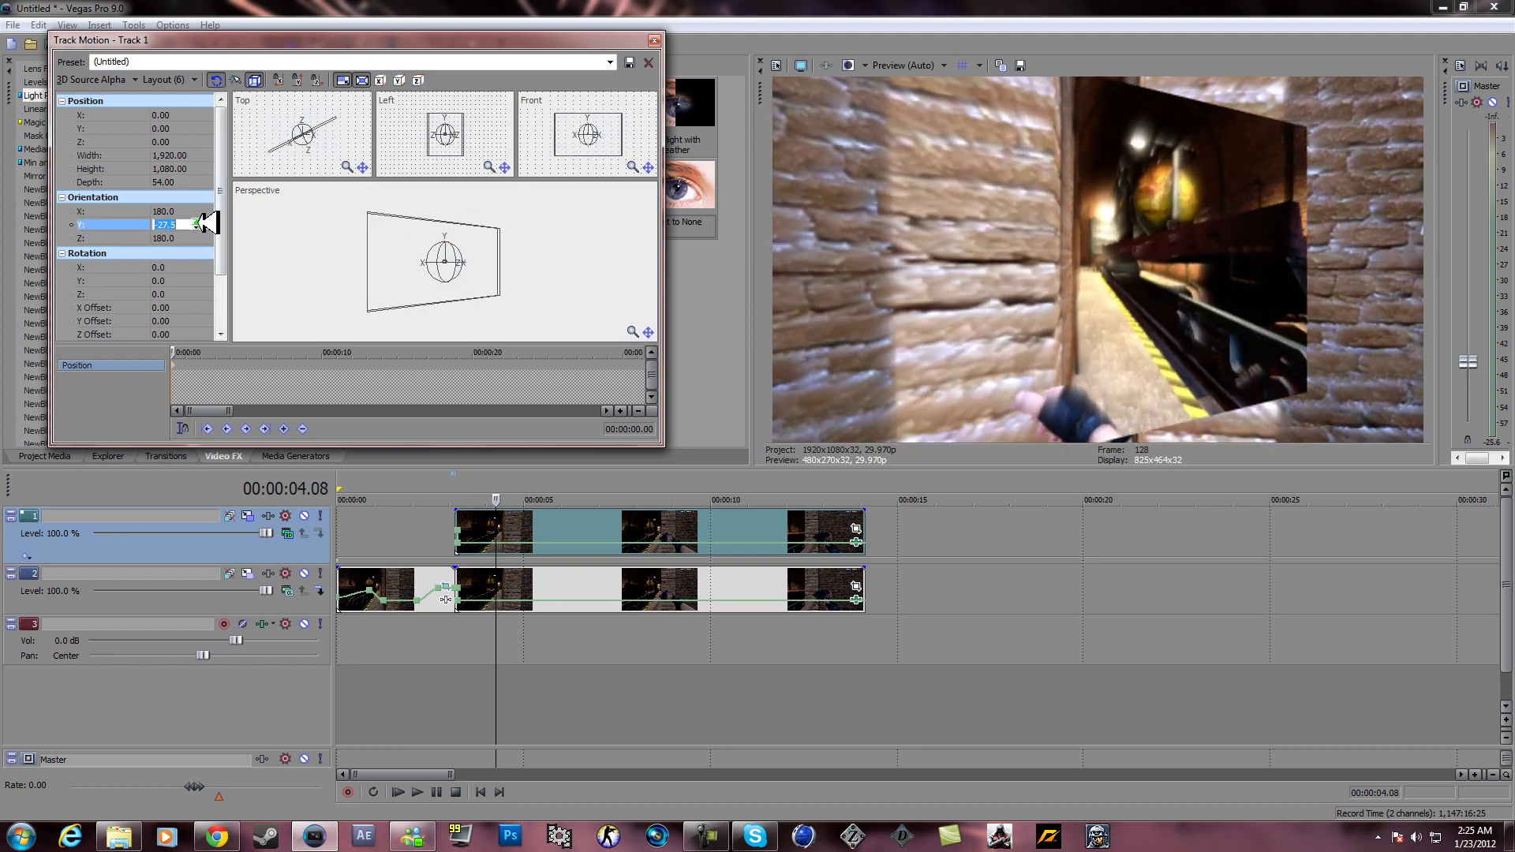
{"action": "type", "text": "0"}
{"action": "key", "text": "Return"}
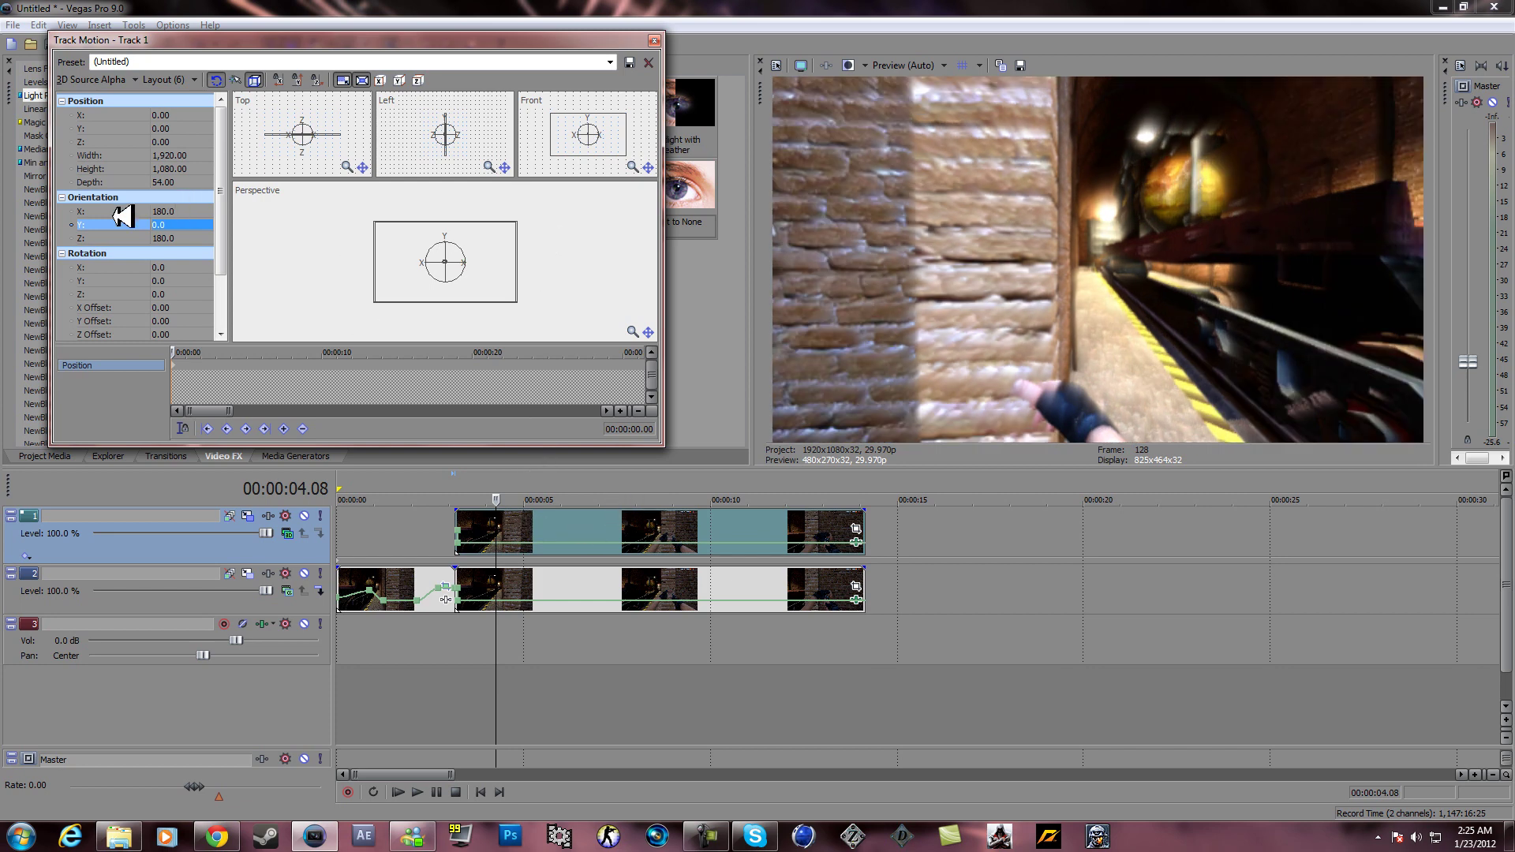
{"action": "left_click", "coordinate": [656, 37]}
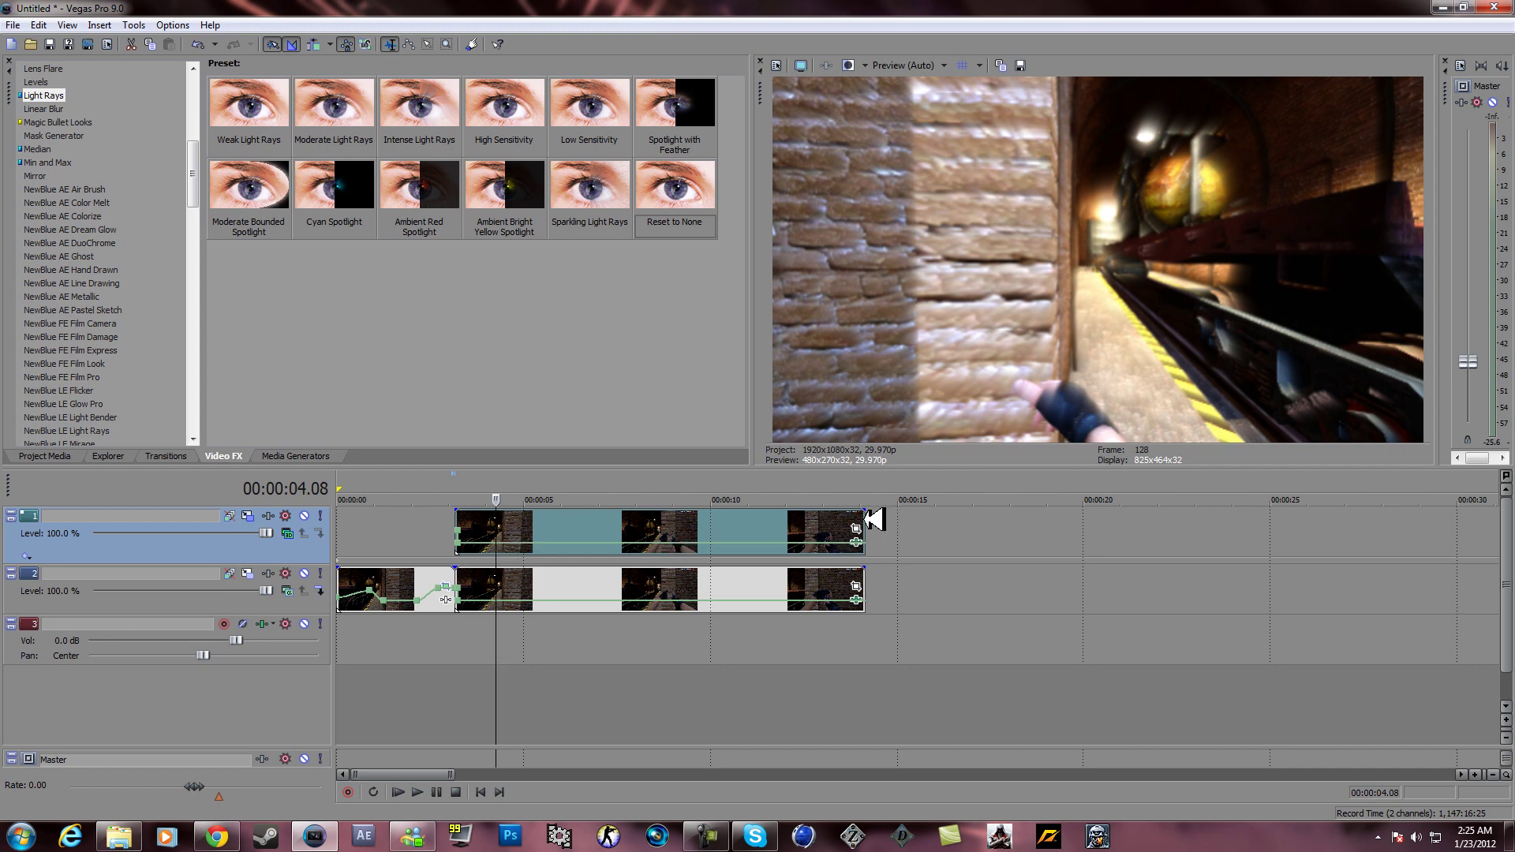
Trim the overlay event to end near 0:05, drop its opacity to 72%, and review playback
{"action": "mouse_move", "coordinate": [866, 519]}
{"action": "left_mouse_down"}
{"action": "mouse_move", "coordinate": [482, 505]}
{"action": "mouse_move", "coordinate": [447, 524]}
{"action": "left_mouse_up"}
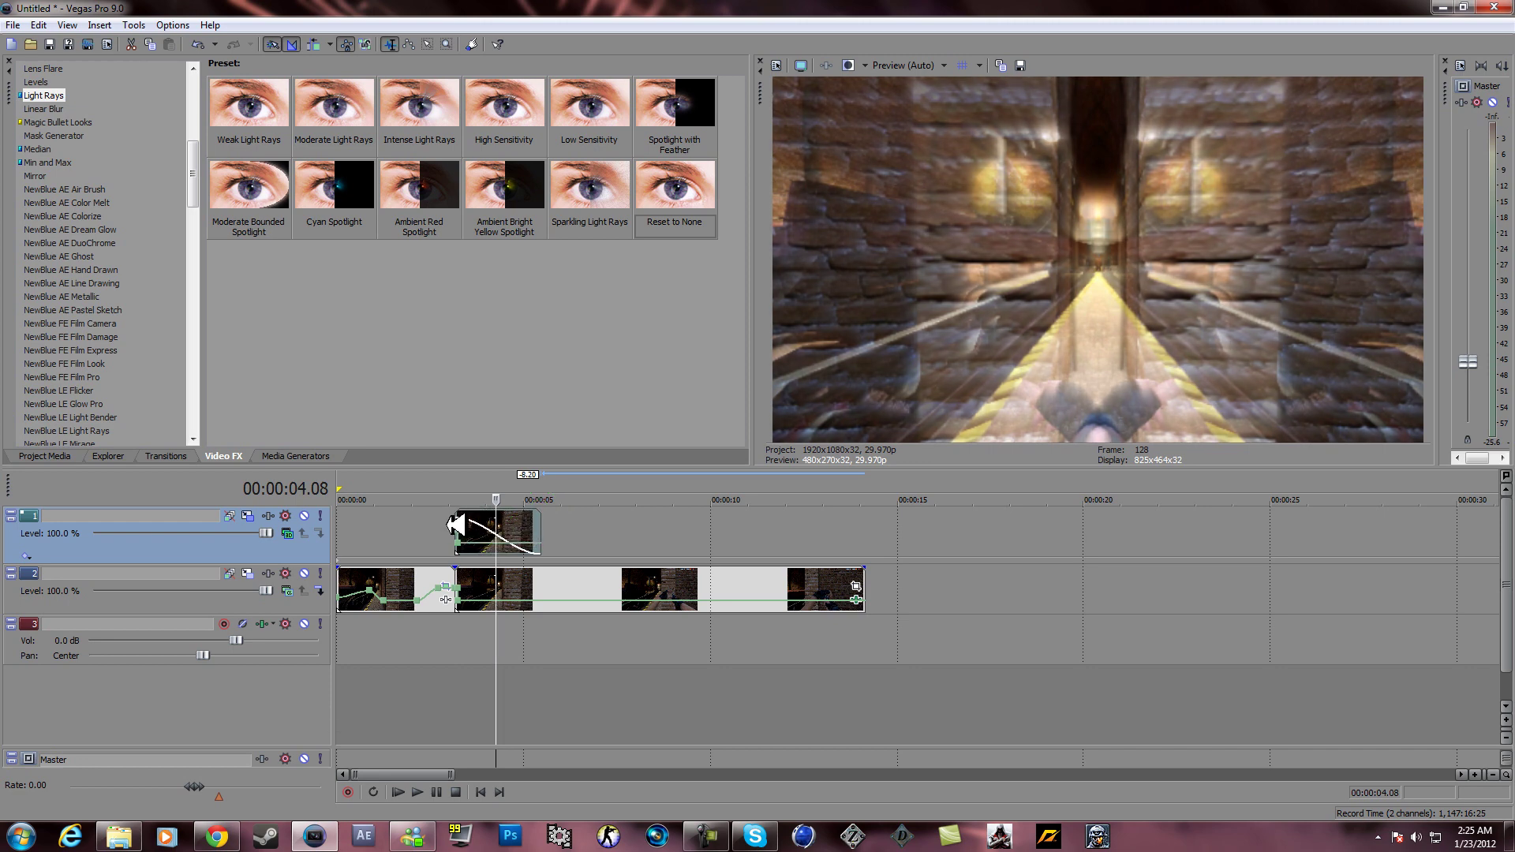
{"action": "left_click", "coordinate": [447, 525]}
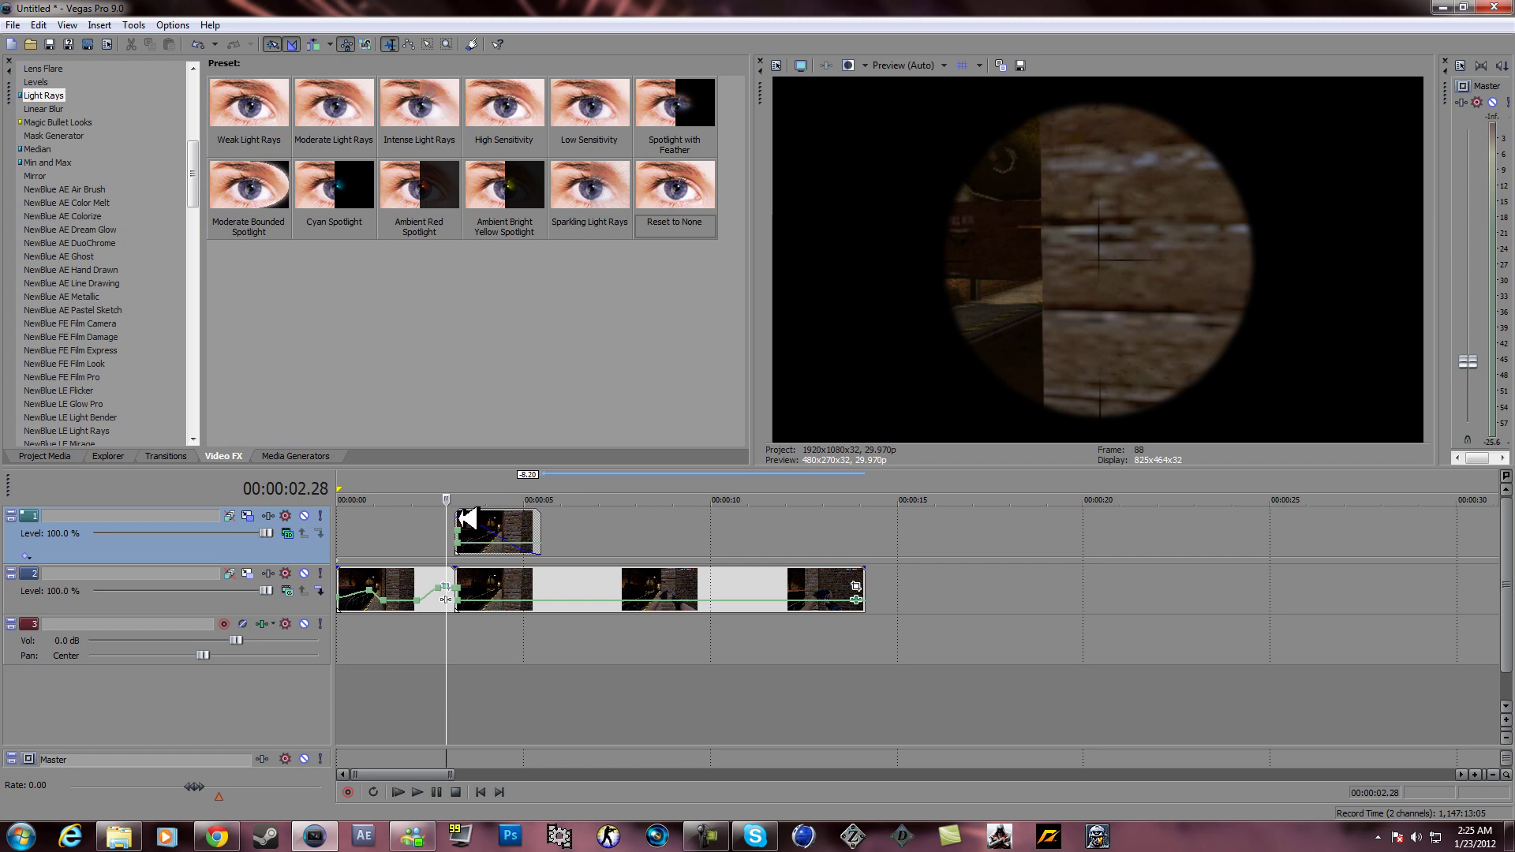
{"action": "left_click", "coordinate": [471, 518]}
{"action": "left_click_drag", "start_coordinate": [472, 518], "coordinate": [469, 521]}
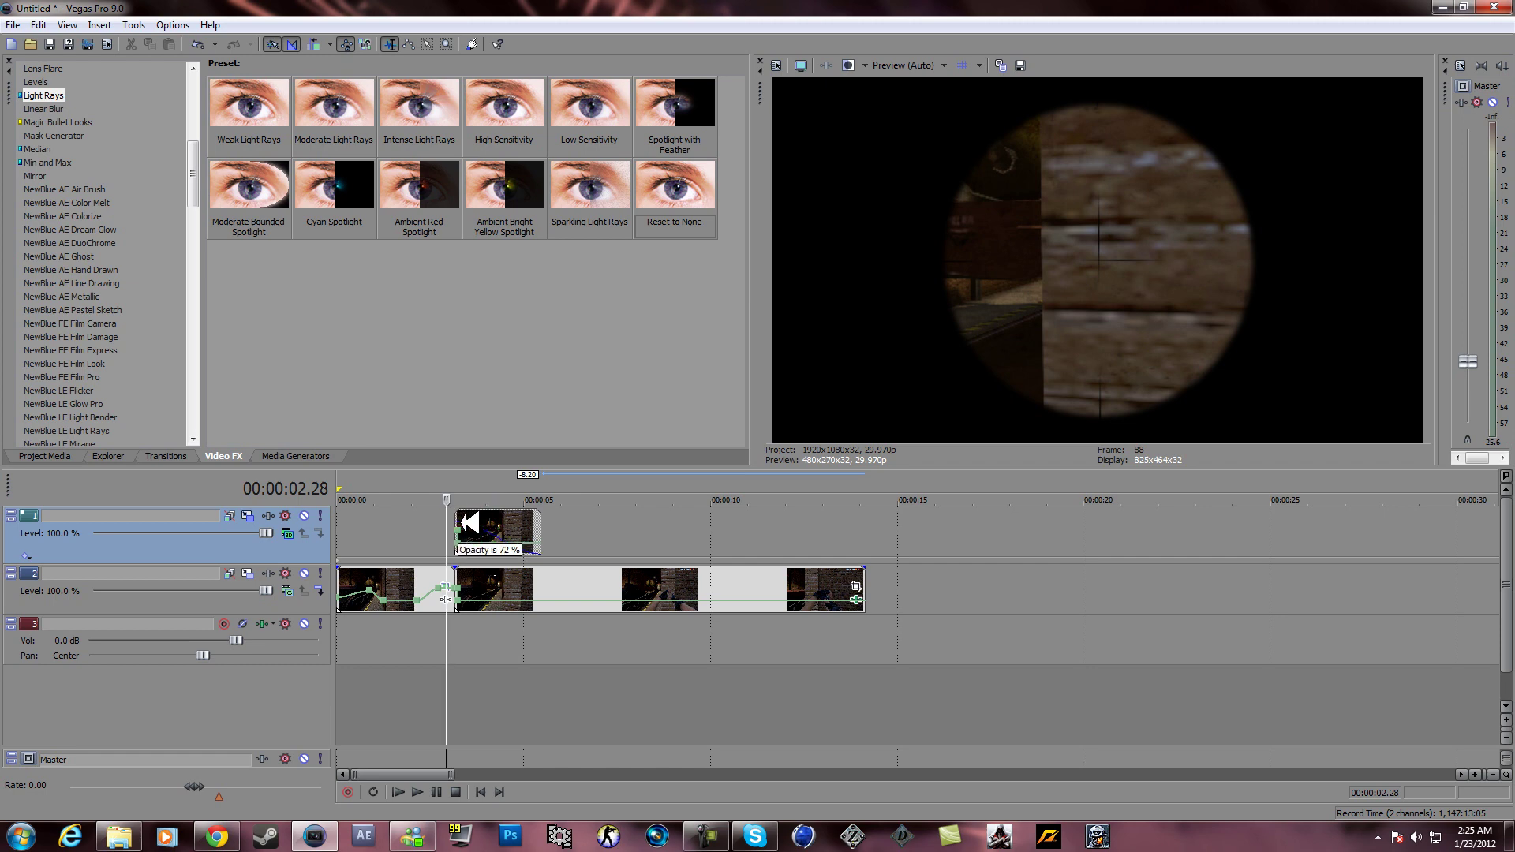
{"action": "left_click", "coordinate": [403, 524]}
{"action": "key", "text": "space"}
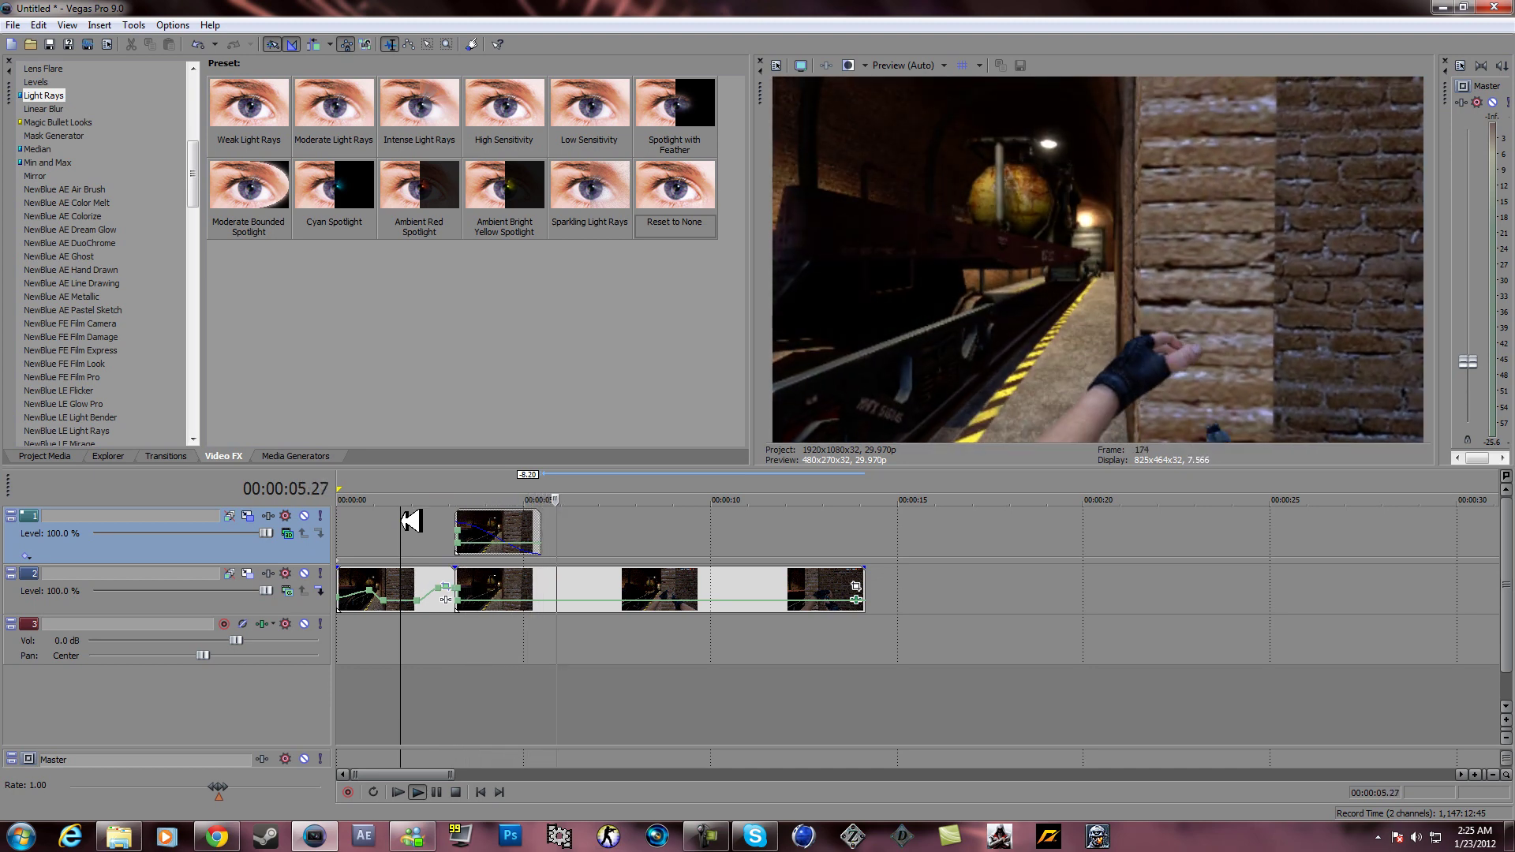
{"action": "key", "text": "space"}
{"action": "right_click", "coordinate": [497, 527]}
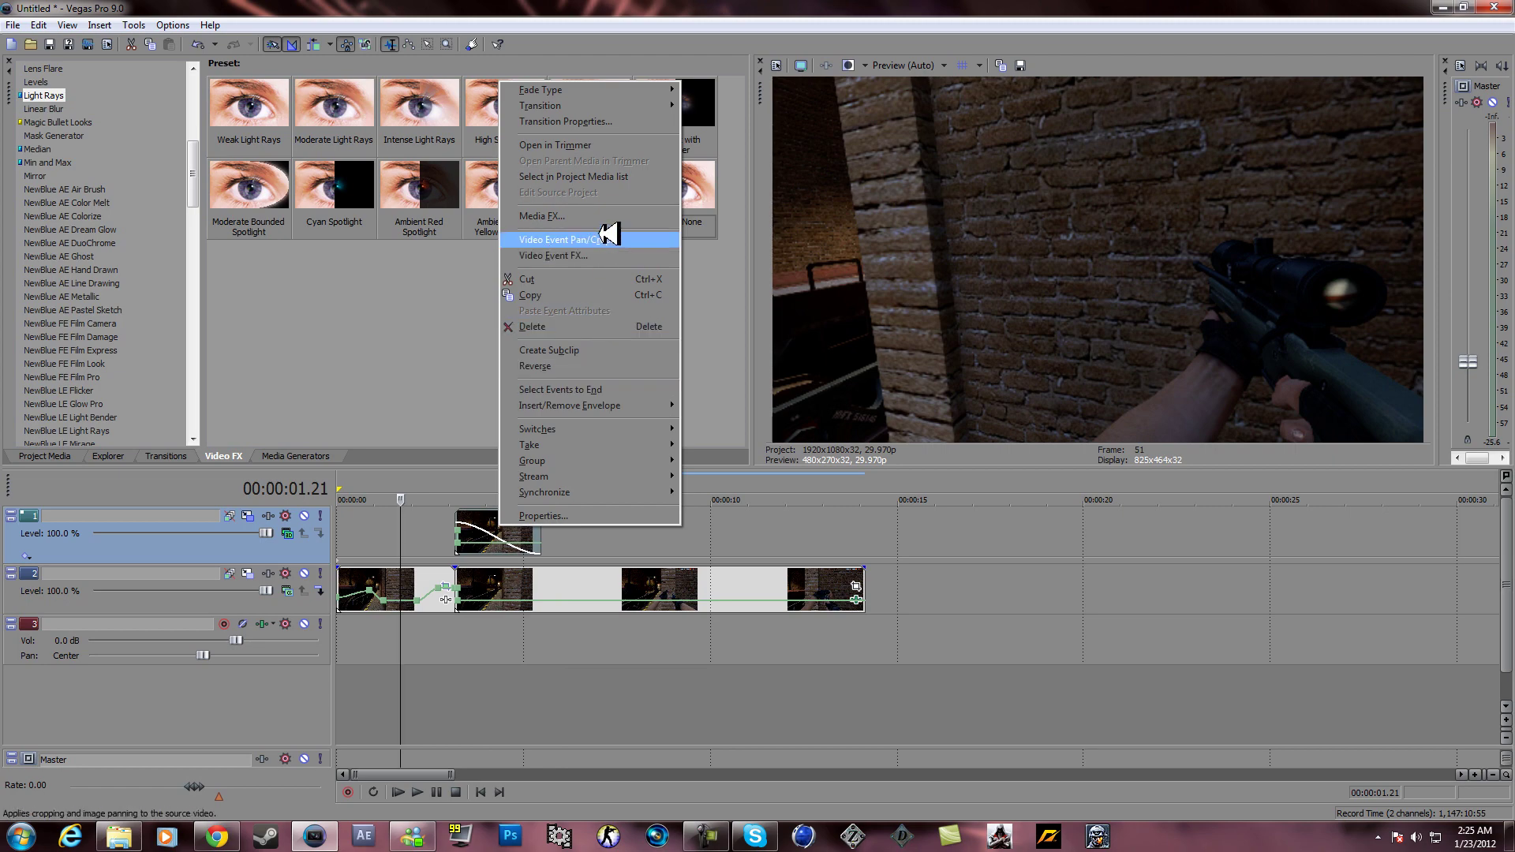
{"action": "left_click", "coordinate": [400, 791]}
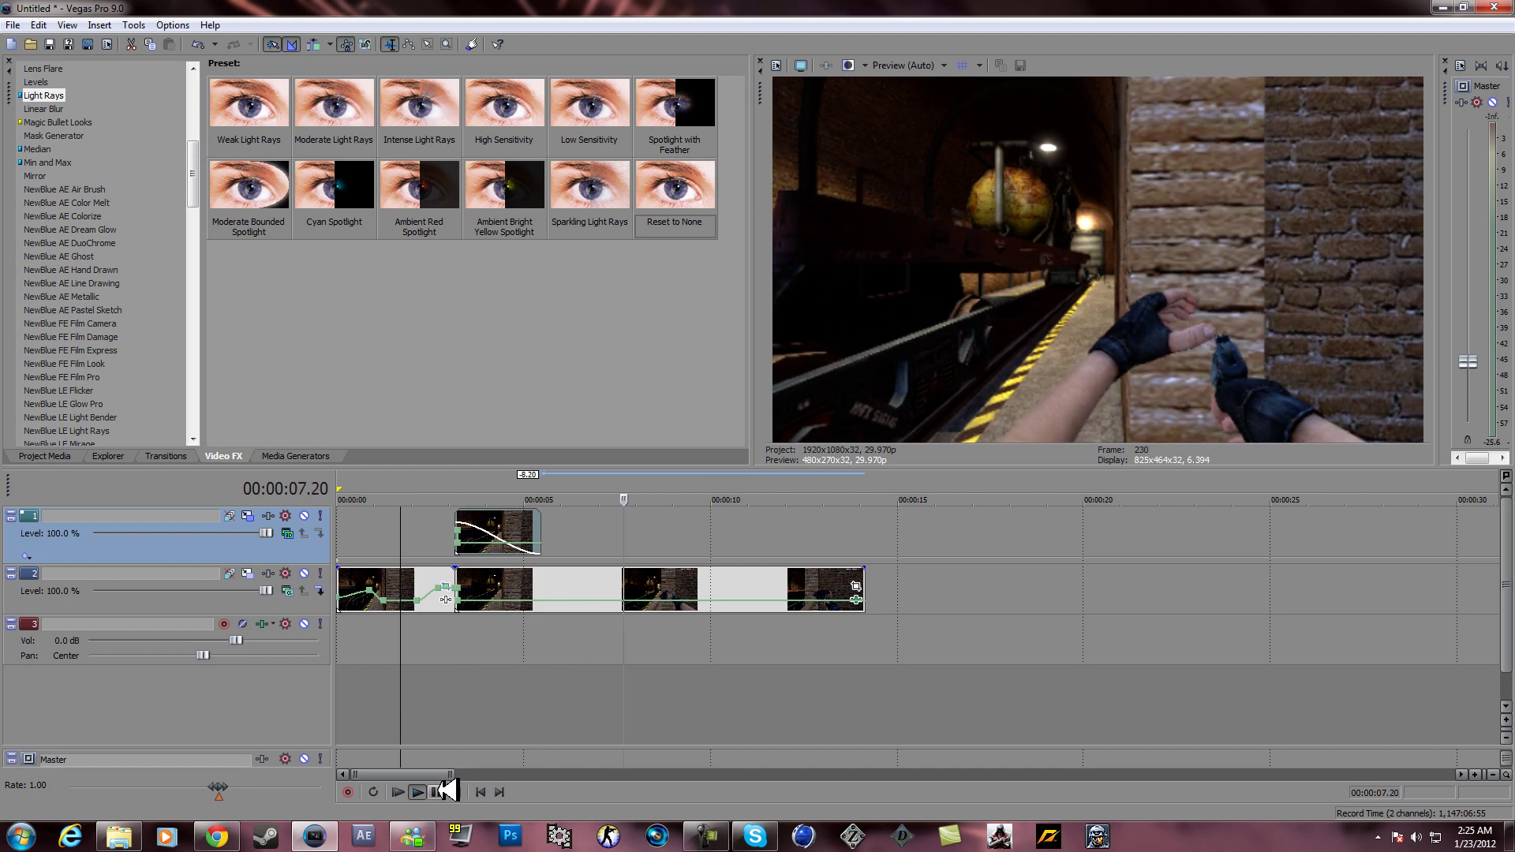
{"action": "left_click", "coordinate": [436, 792]}
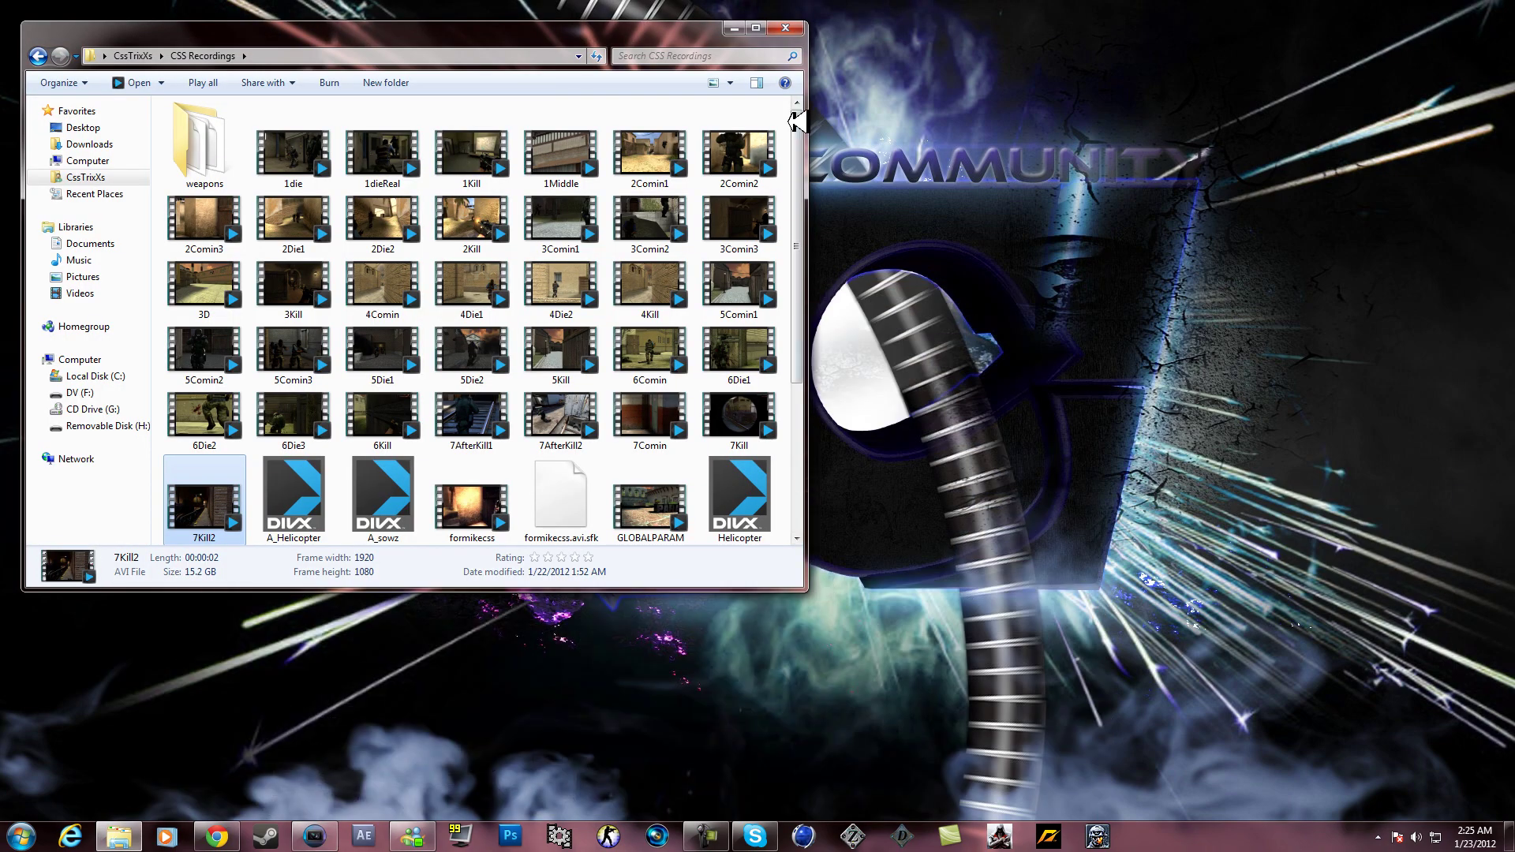
Minimize the CSS Recordings Explorer window to reveal the desktop
{"action": "left_click", "coordinate": [728, 32]}
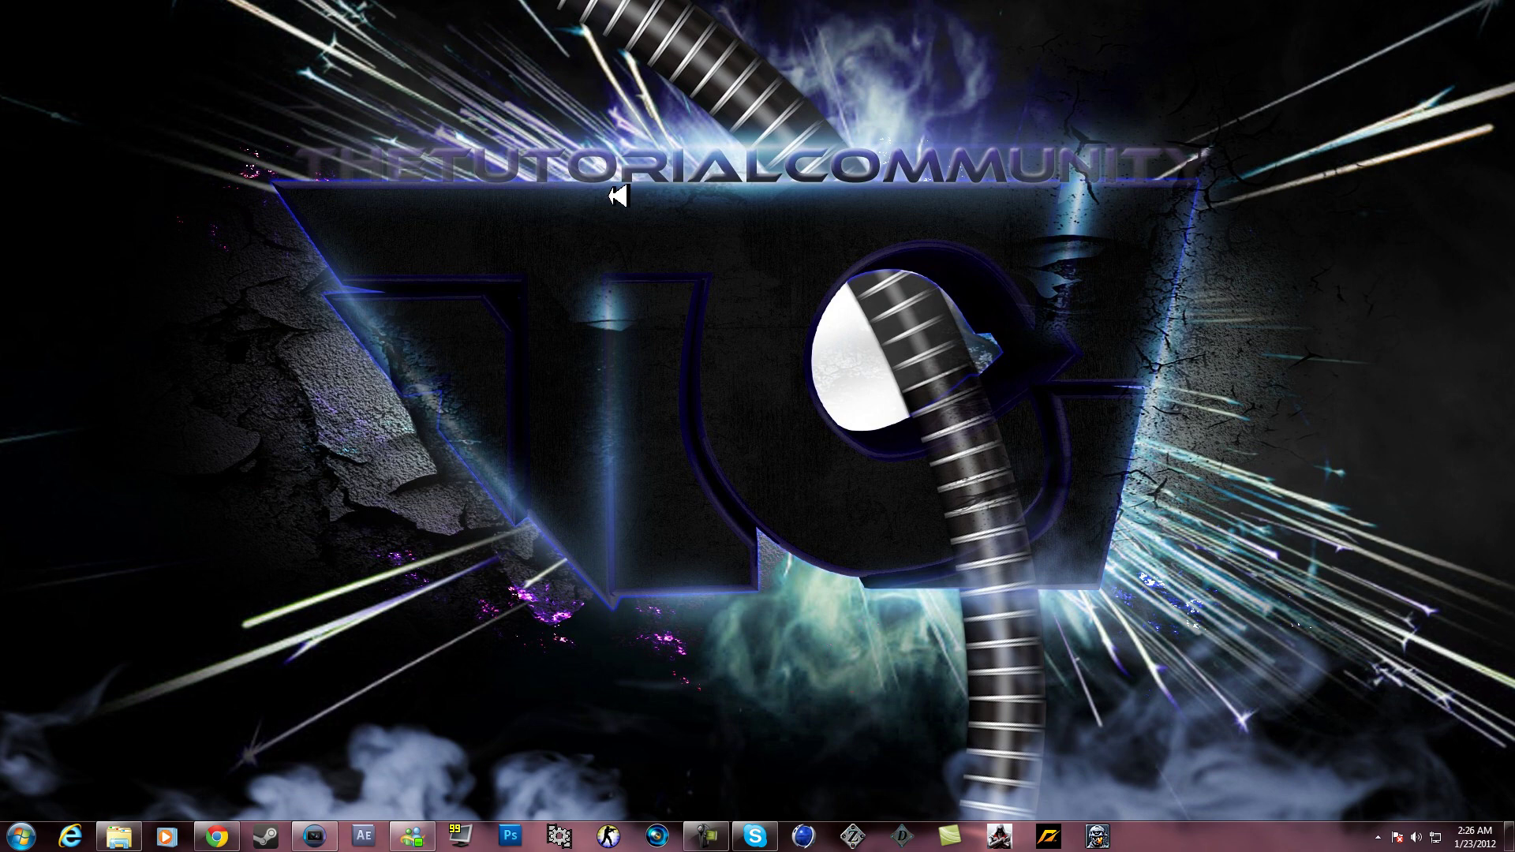